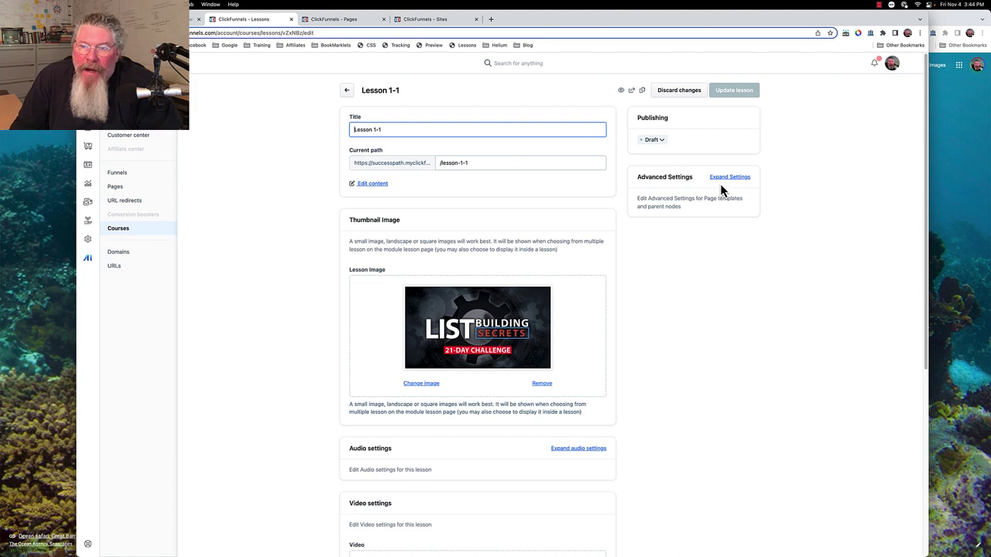
# Expand the advanced settings of Lesson 1-1 and open the template page selection.
pyautogui.click(725, 179)
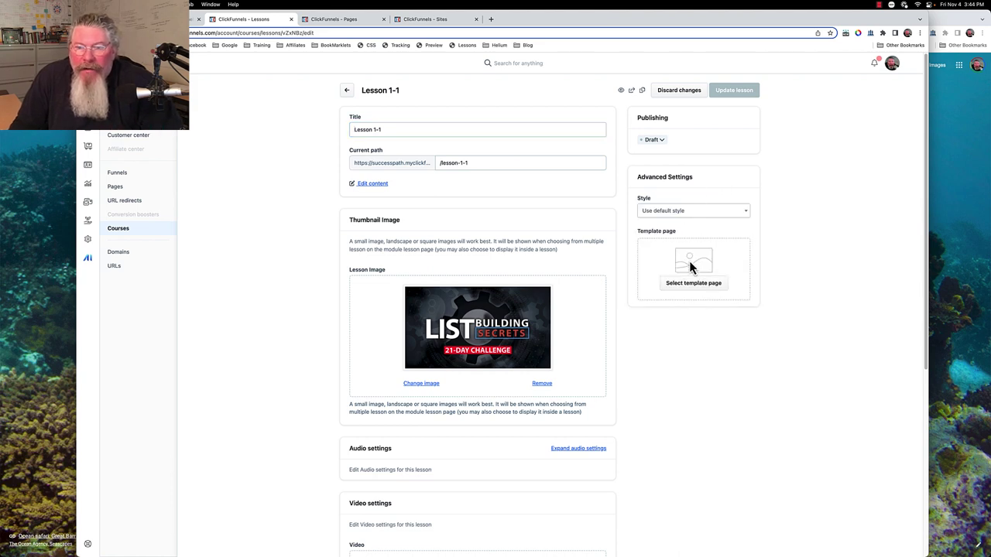
pyautogui.click(694, 287)
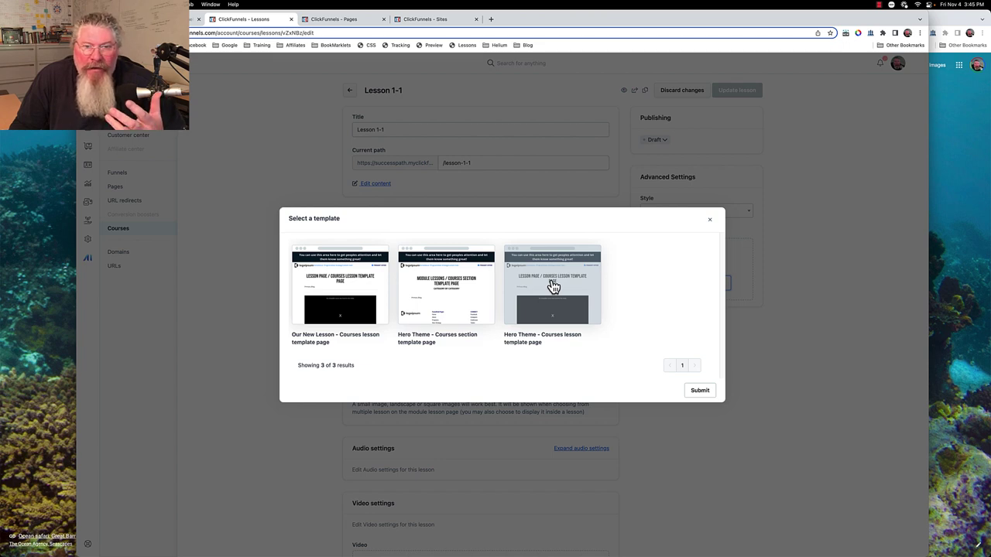
# Compare the Customer center and Course home template names in the site editor with the lesson template choices and the theme pages list.
pyautogui.click(426, 20)
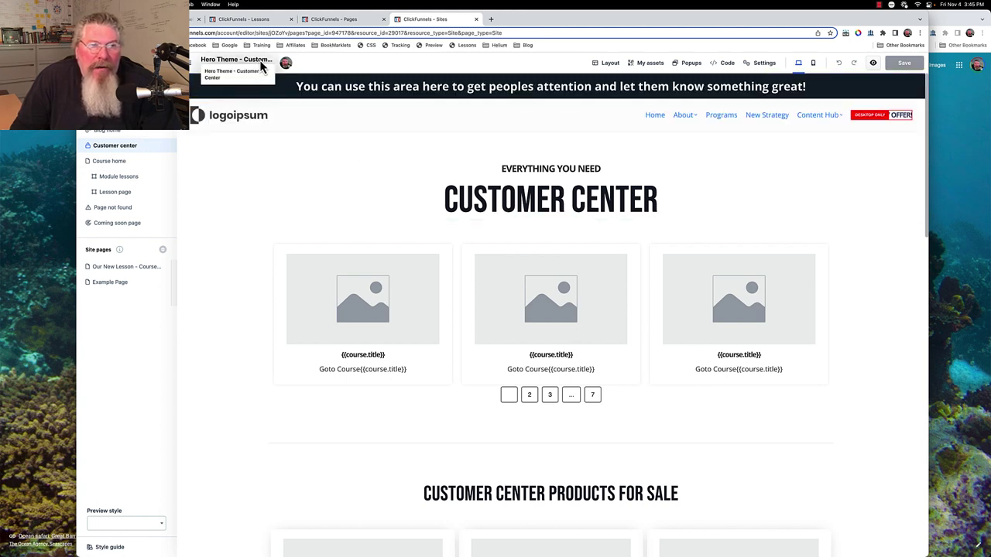
pyautogui.click(114, 163)
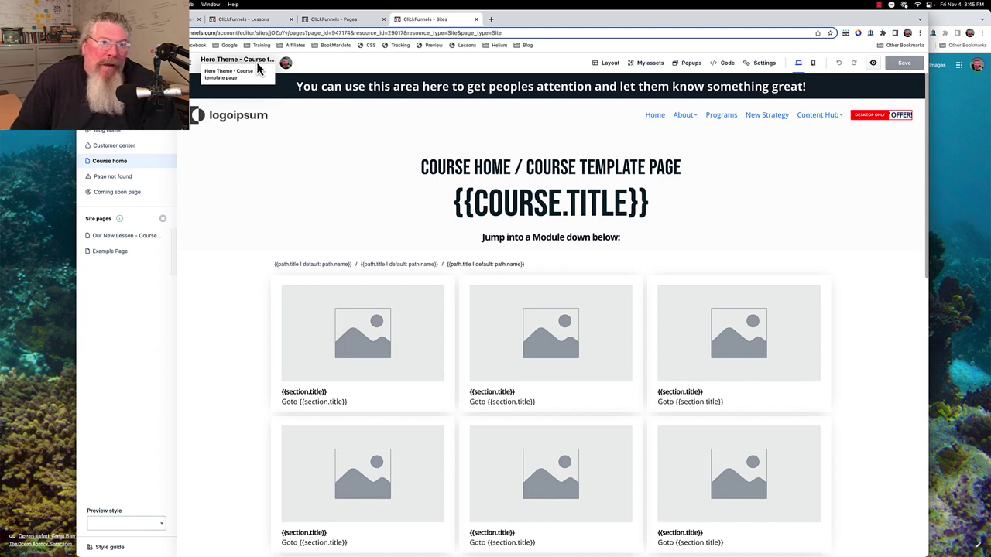
pyautogui.click(265, 23)
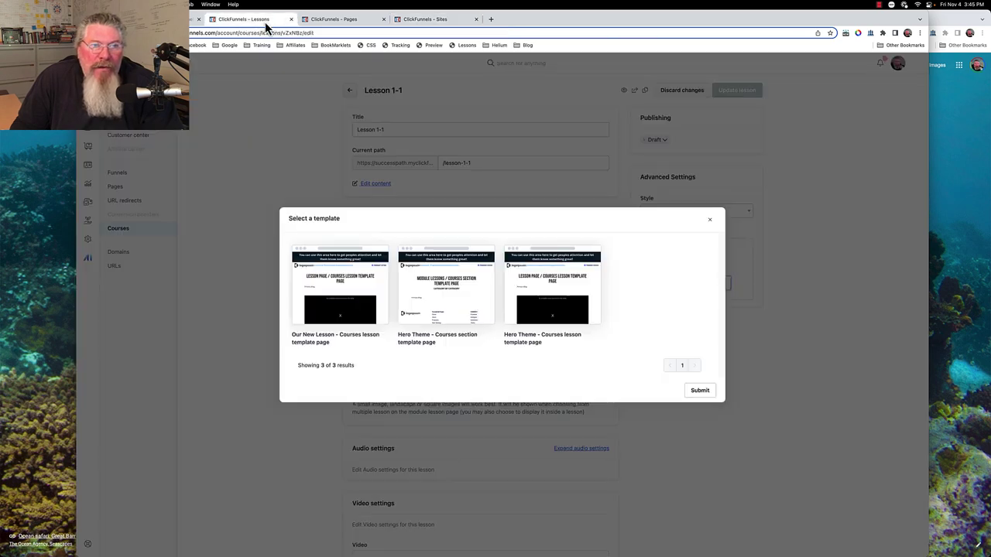
pyautogui.click(345, 23)
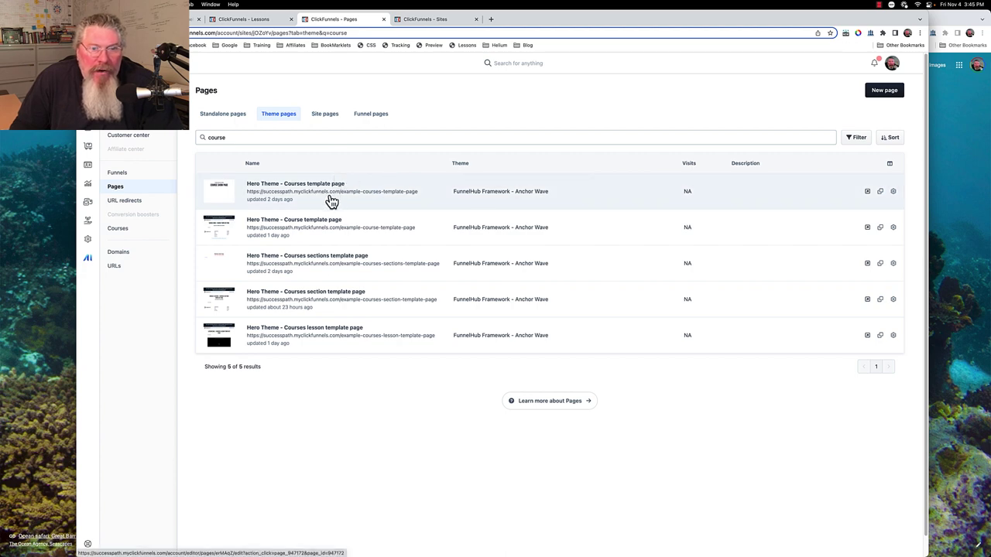
pyautogui.click(426, 20)
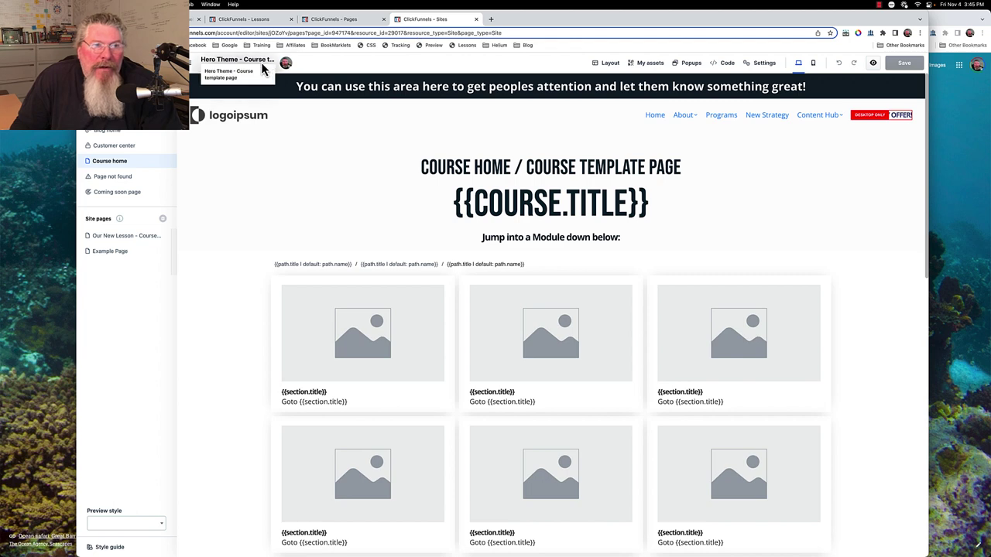
# Rename the Course template theme page to "Hero Theme - Course Home template page" and update the page.
pyautogui.click(335, 22)
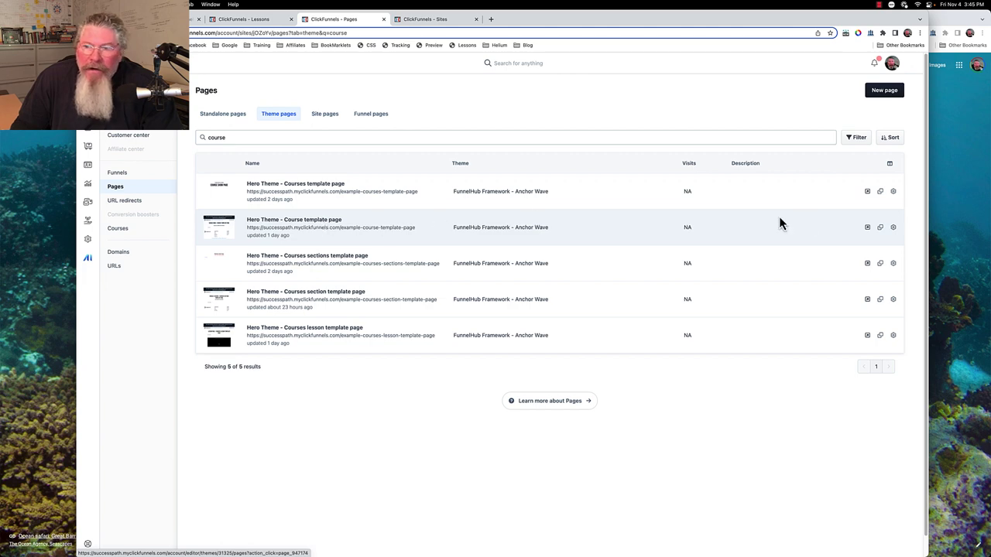
pyautogui.click(892, 227)
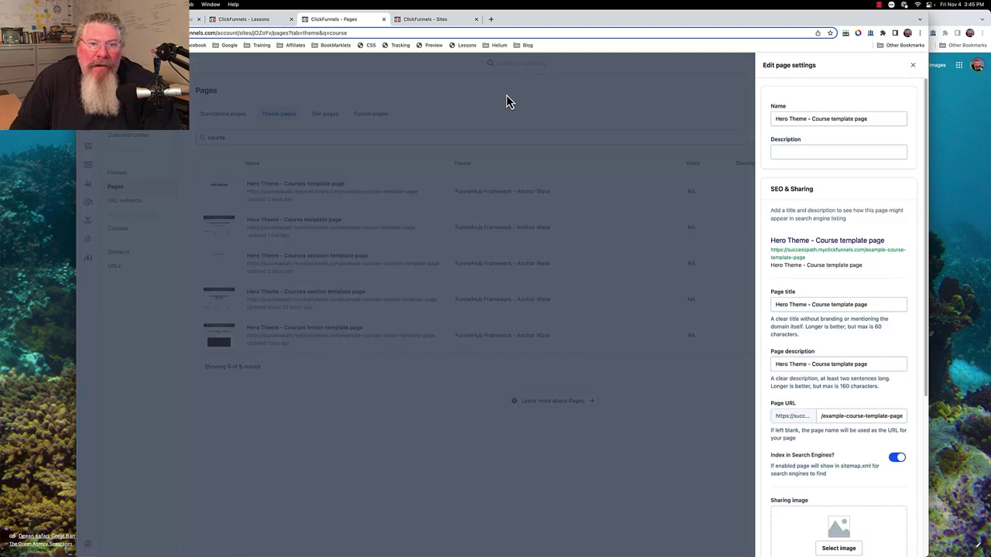
pyautogui.click(832, 118)
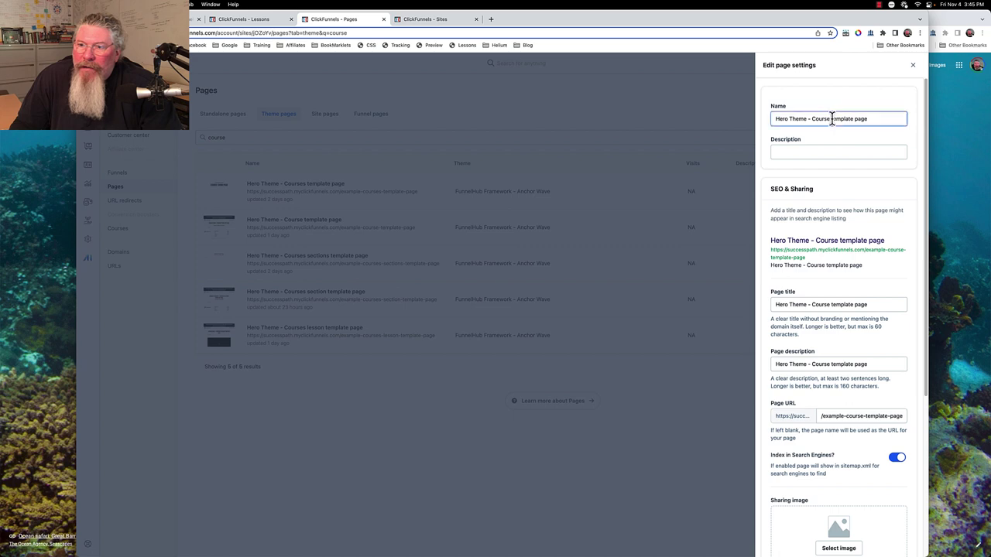
pyautogui.write('Hom')
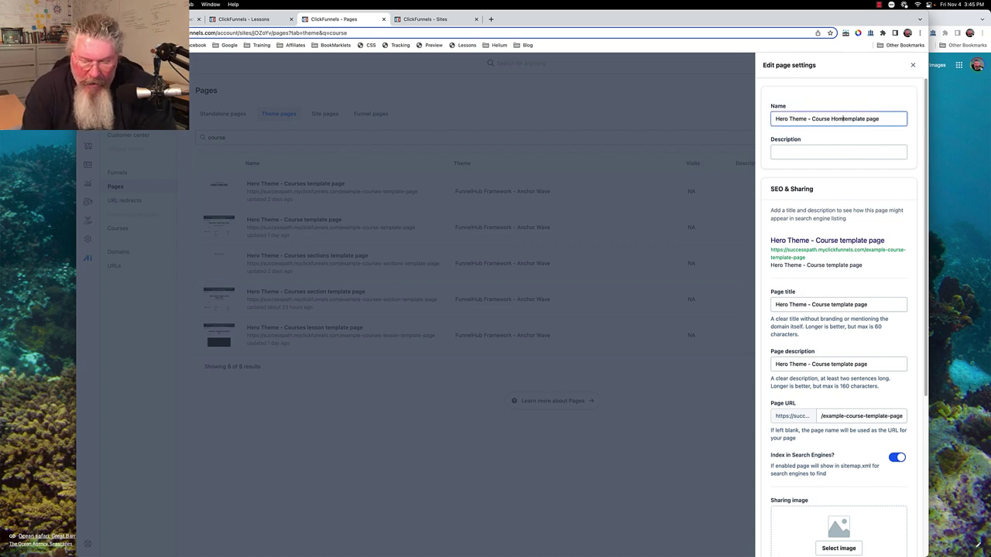
pyautogui.write('e')
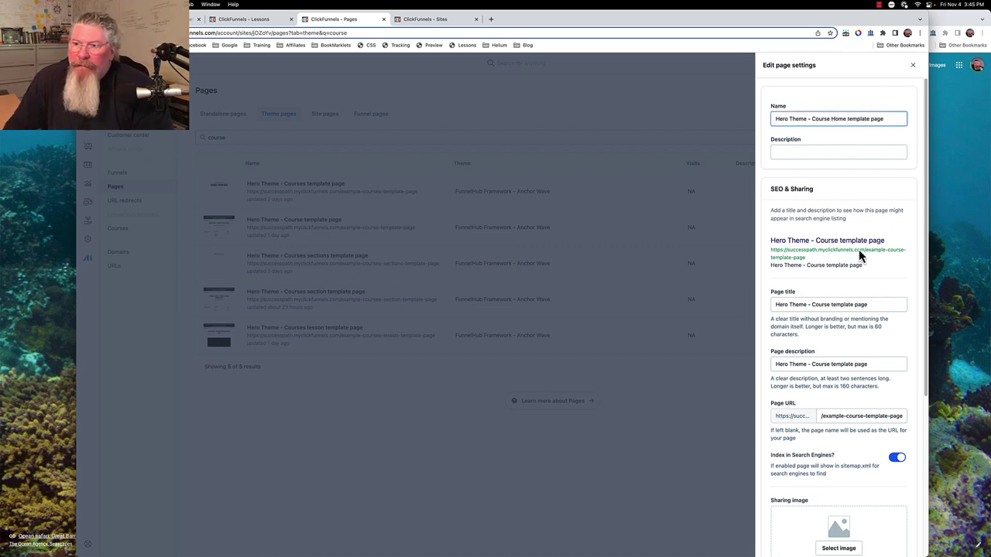
pyautogui.scroll(-5, 851, 263)
pyautogui.click(886, 541)
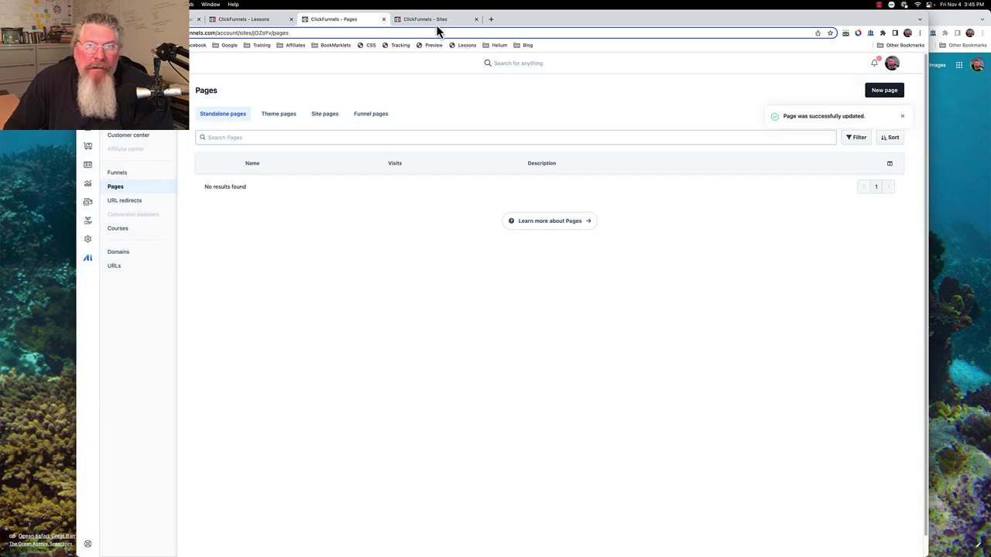
# View the Course home template and its nested Module lessons template in the site editor.
pyautogui.click(436, 20)
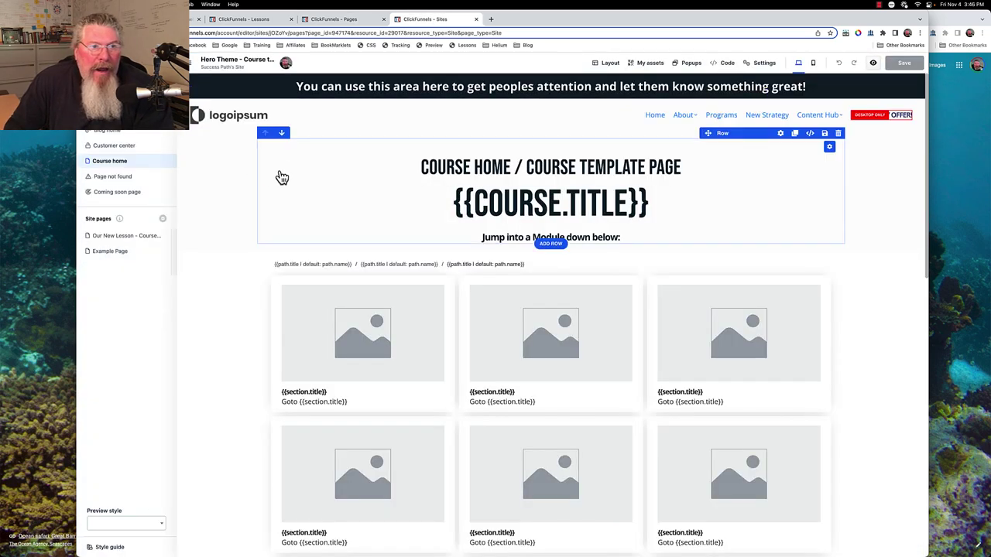
pyautogui.click(103, 164)
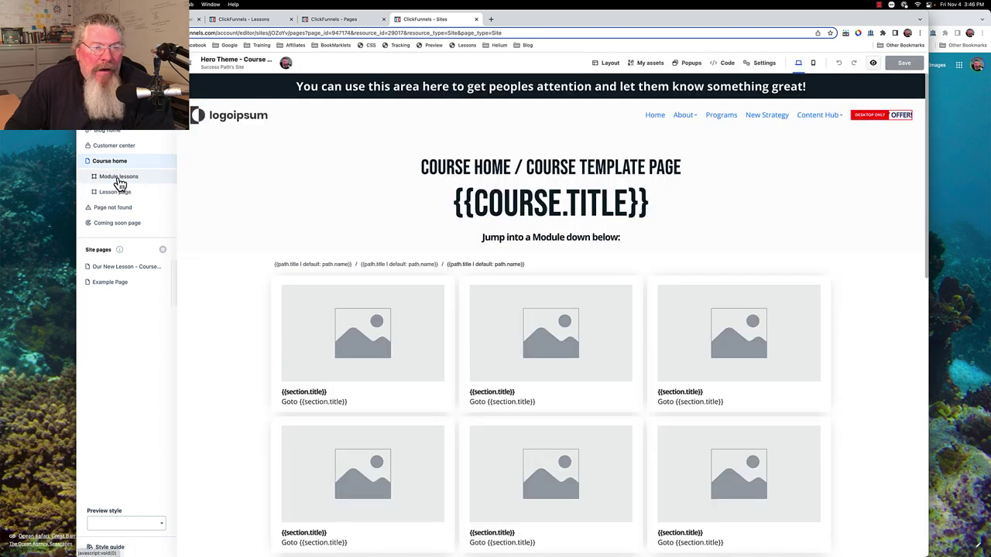
pyautogui.click(118, 179)
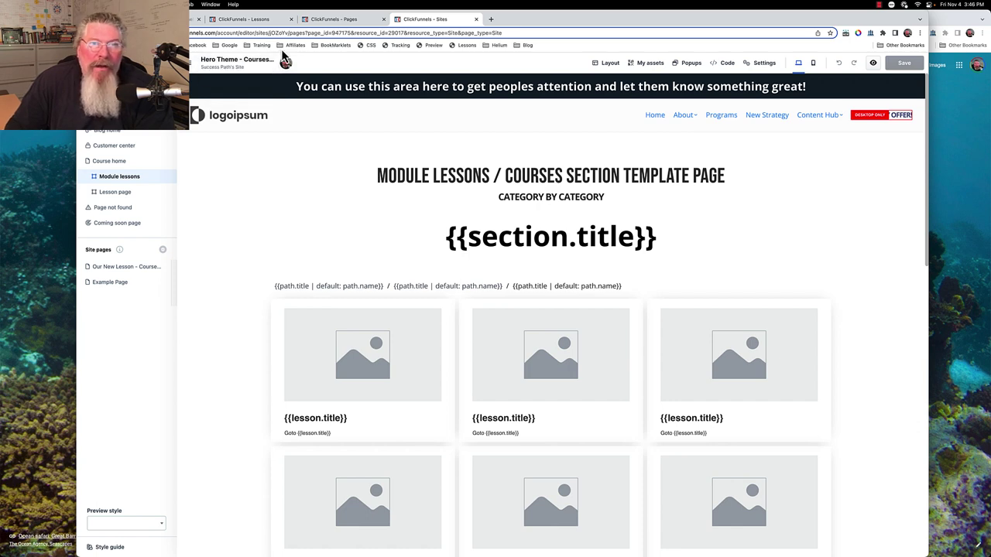
# Search the site's theme pages for "course".
pyautogui.click(328, 20)
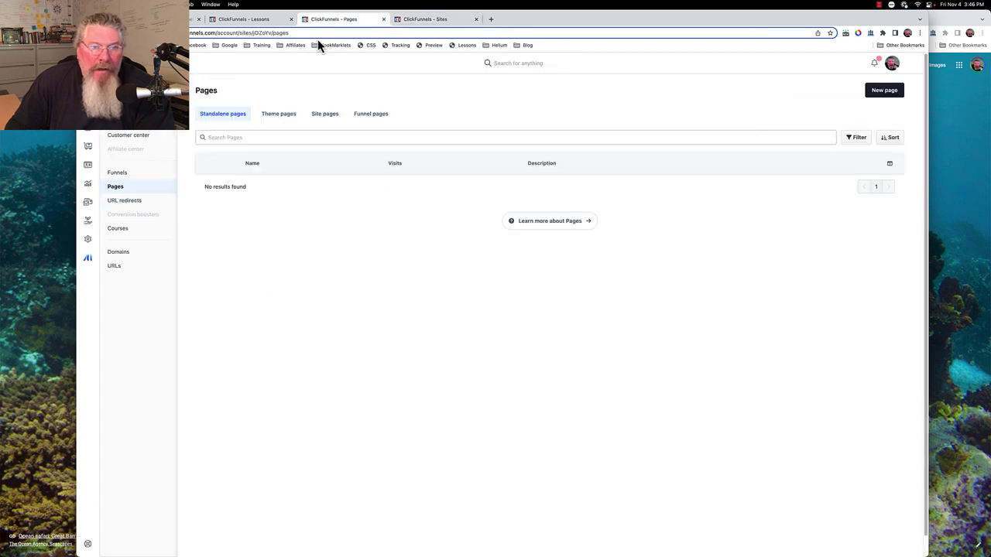
pyautogui.click(274, 120)
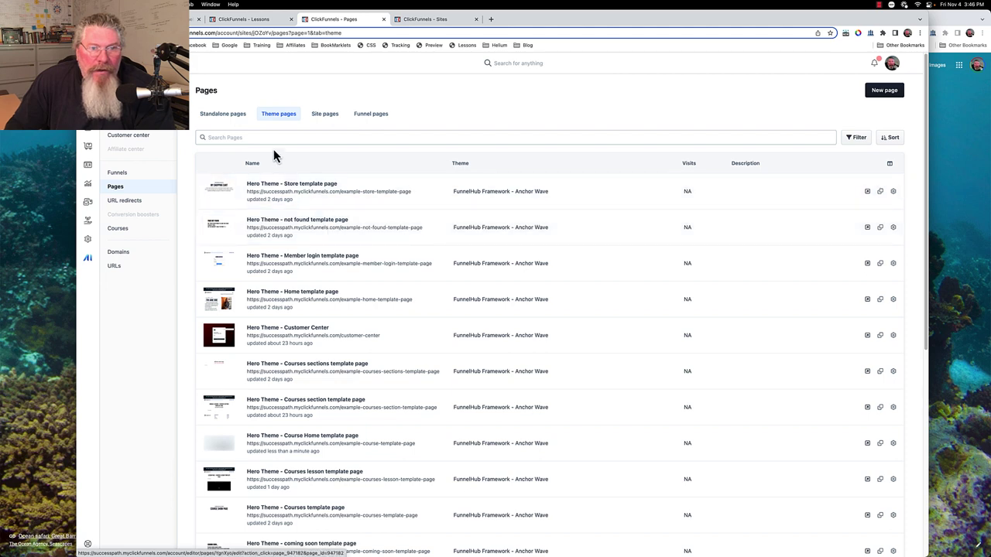
pyautogui.click(274, 138)
pyautogui.write('course')
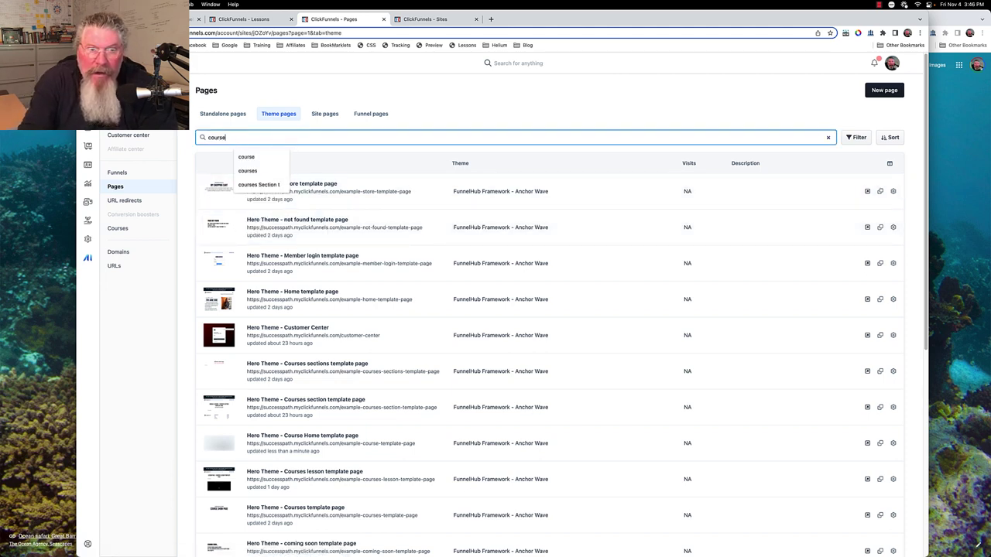
pyautogui.press('Return')
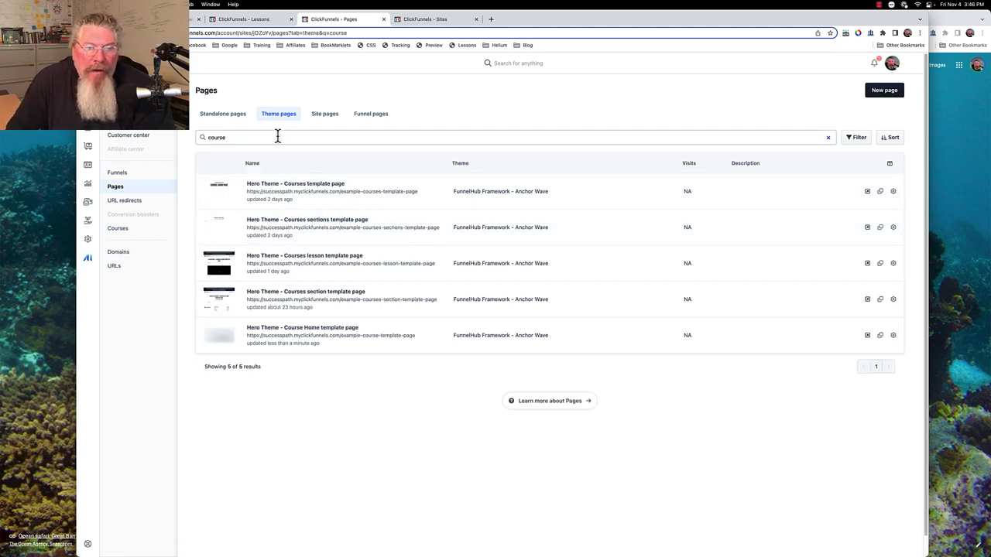
# Check the Module lessons template name in the site editor, then rename the Courses section theme page to "Hero Theme - Courses Module template page" and update it.
pyautogui.click(420, 21)
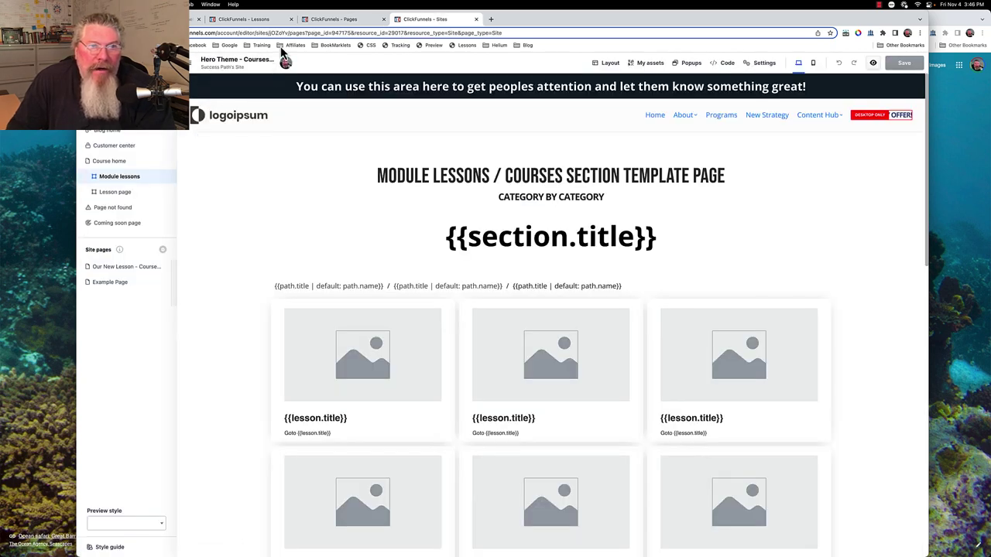
pyautogui.click(334, 20)
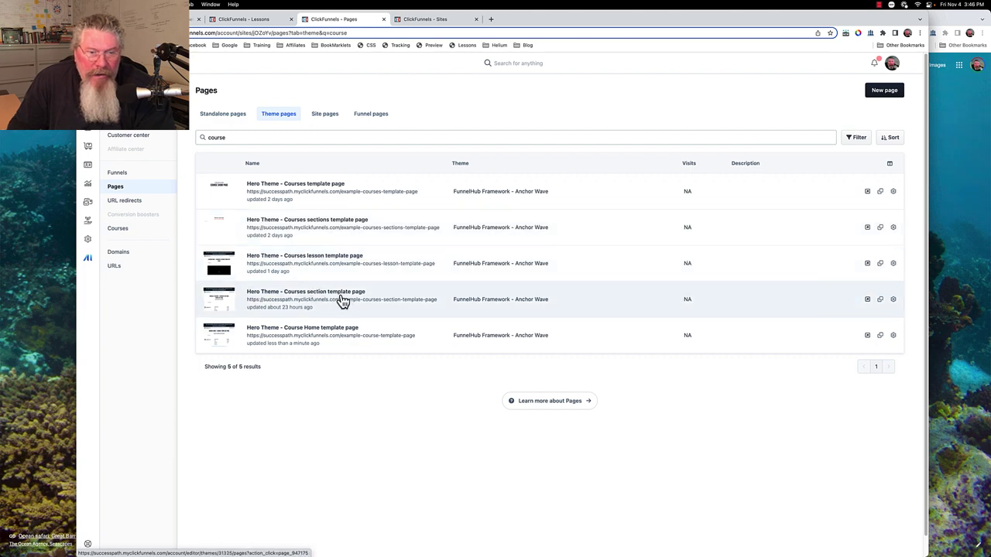
pyautogui.click(893, 299)
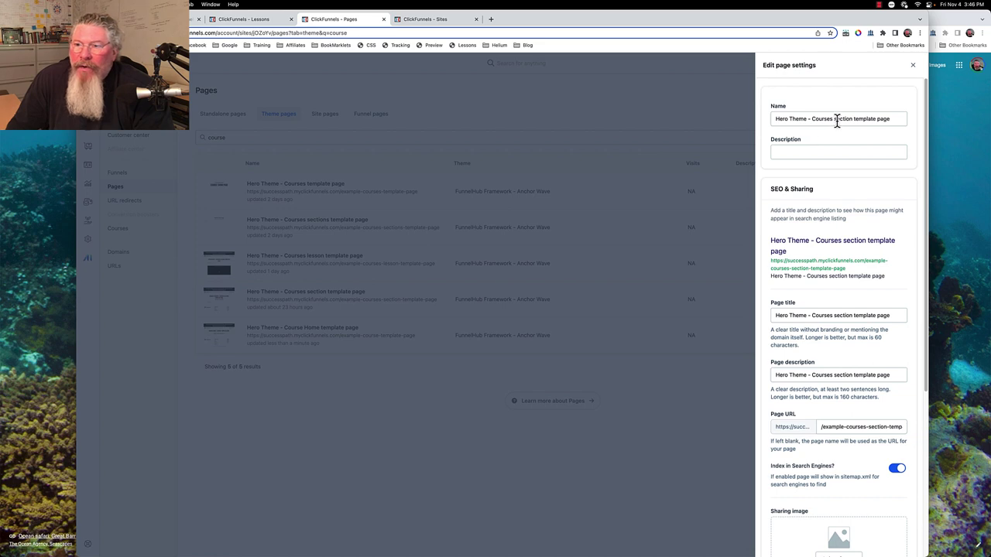
pyautogui.moveTo(835, 118); pyautogui.dragTo(851, 120)
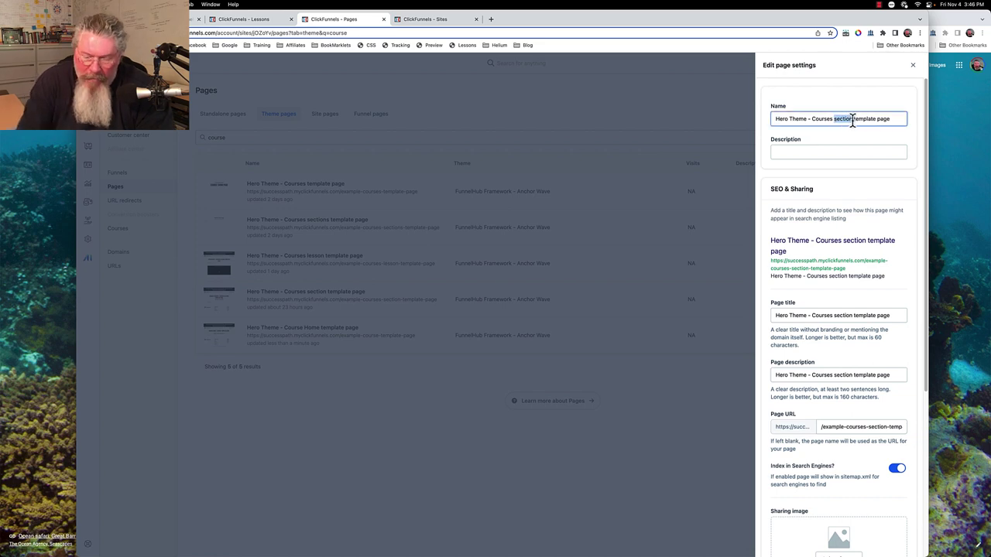
pyautogui.press('BackSpace')
pyautogui.write('Module')
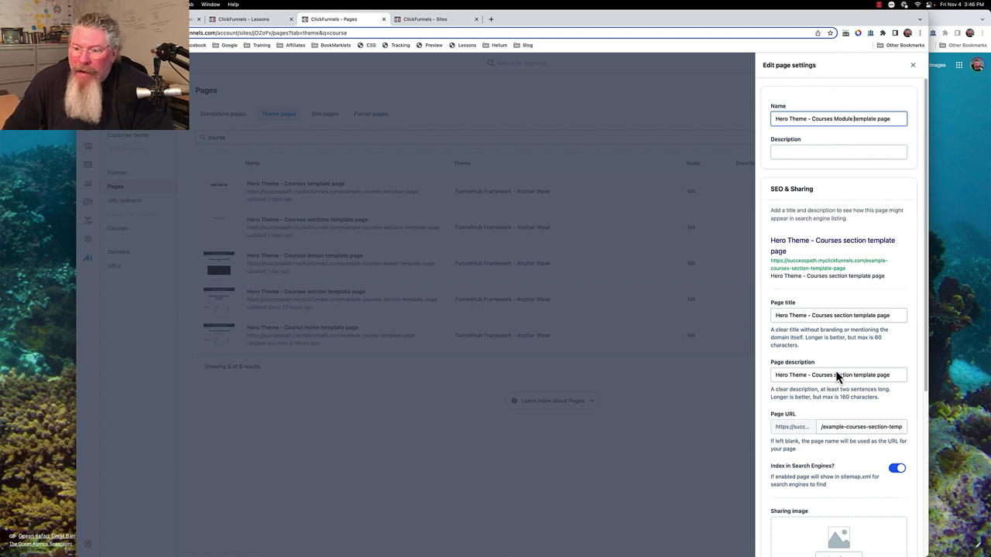
pyautogui.scroll(-5, 834, 399)
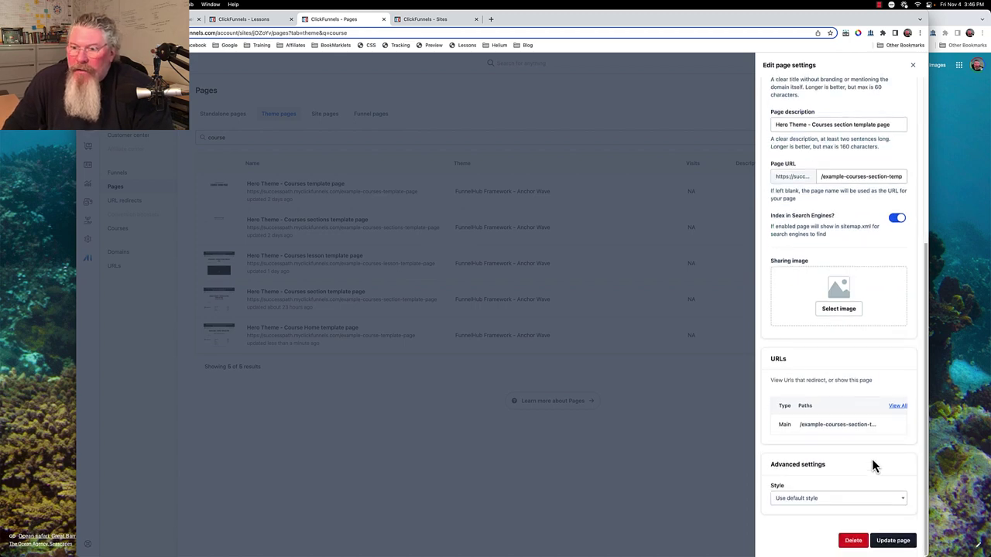
pyautogui.click(894, 540)
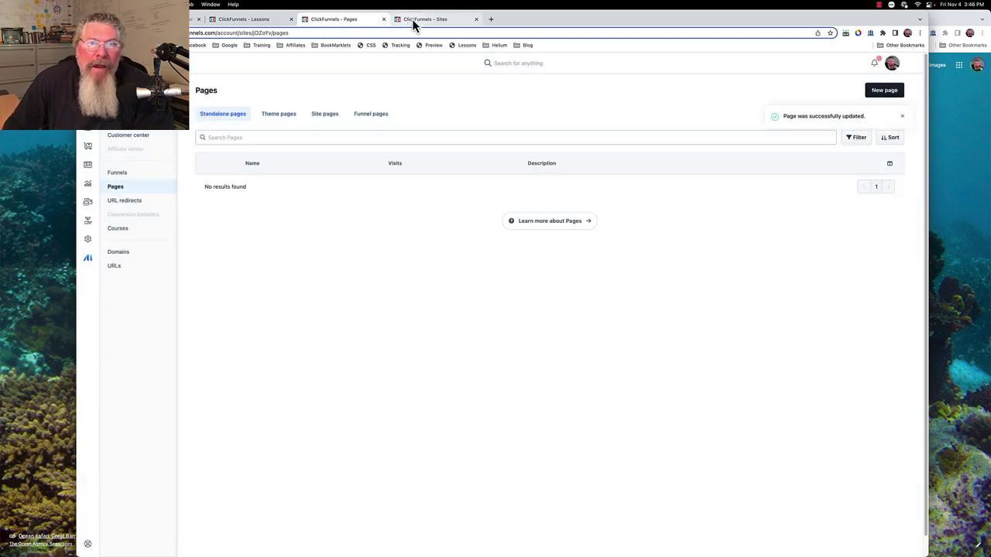
# View the Lesson page template under Course home in the site editor.
pyautogui.click(413, 24)
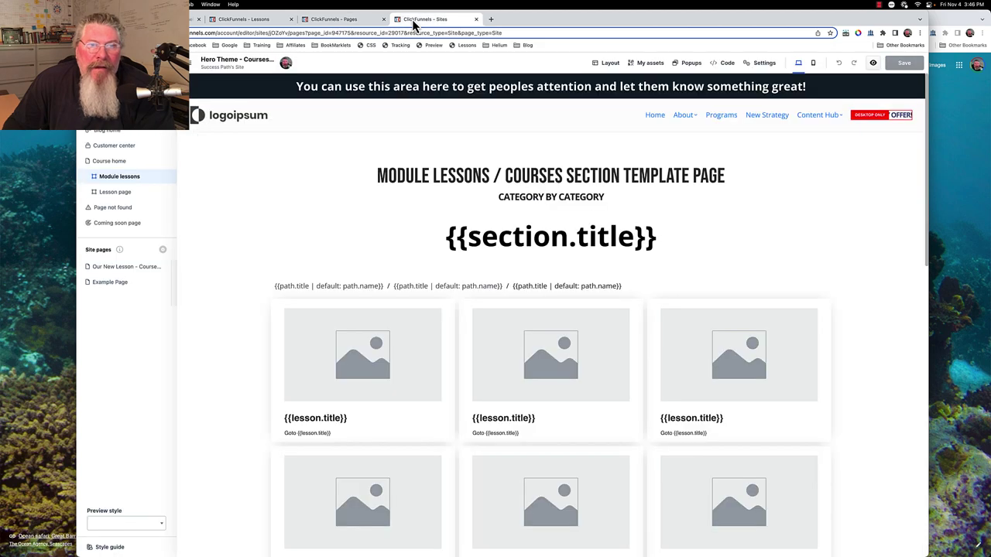
pyautogui.click(124, 193)
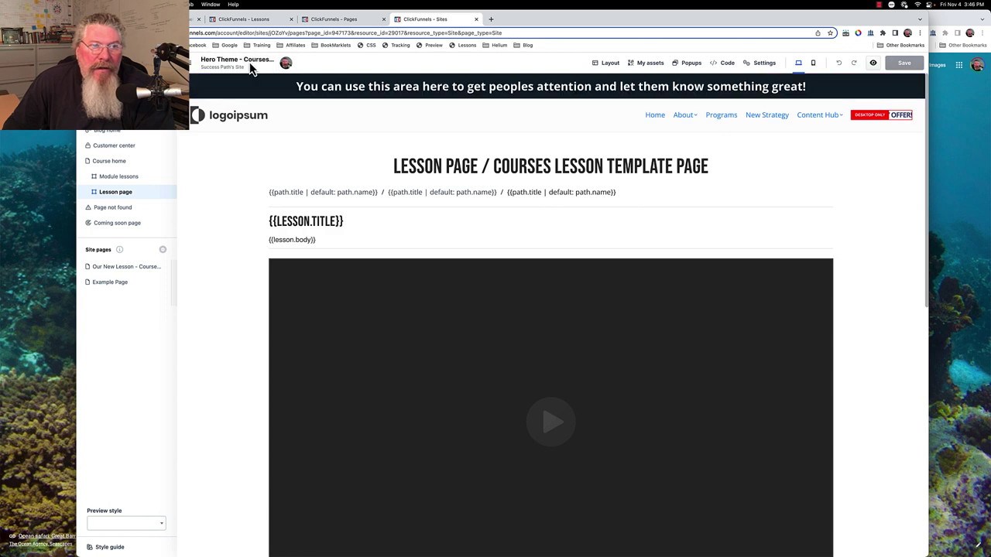
# Return to the pages list and search the theme pages for "Course".
pyautogui.click(339, 24)
pyautogui.click(276, 116)
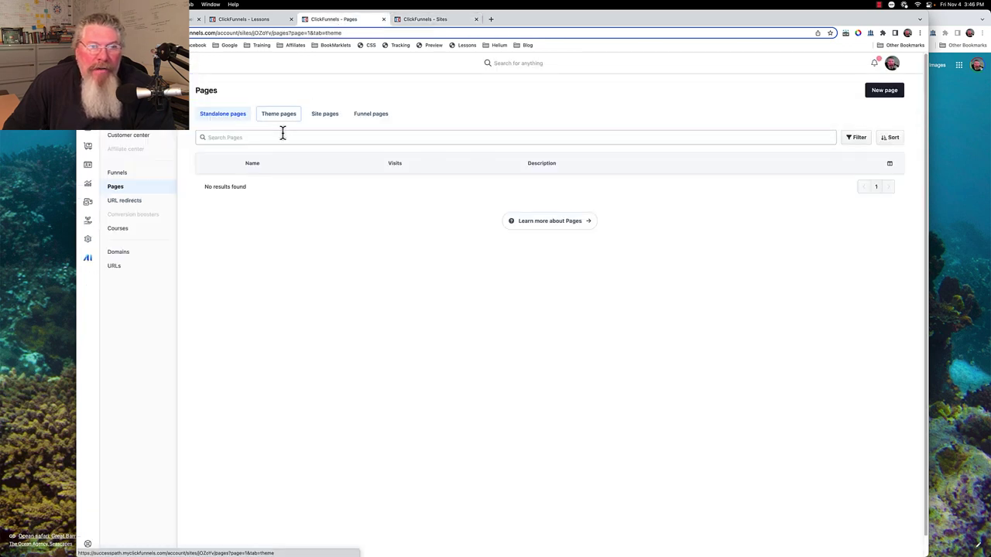
pyautogui.click(281, 137)
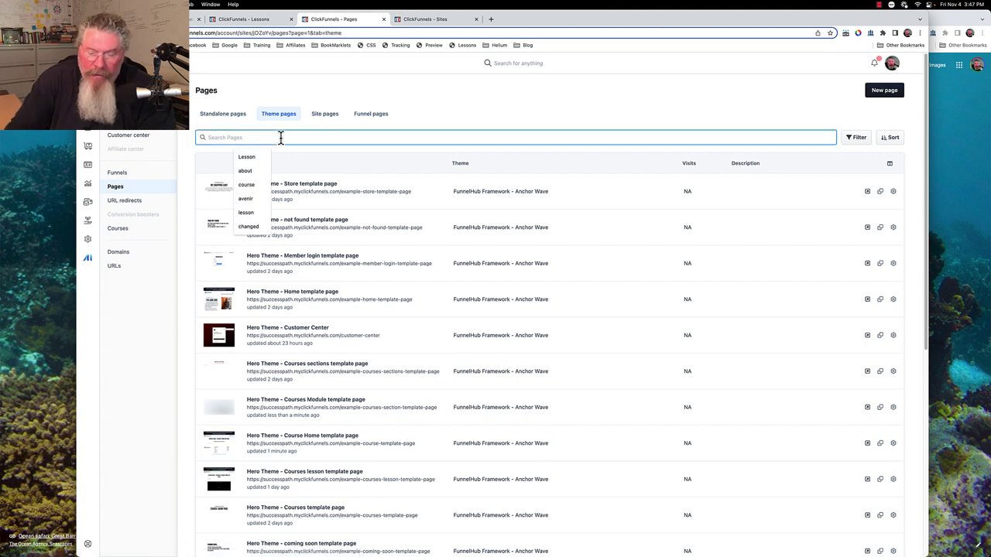
pyautogui.write('Course')
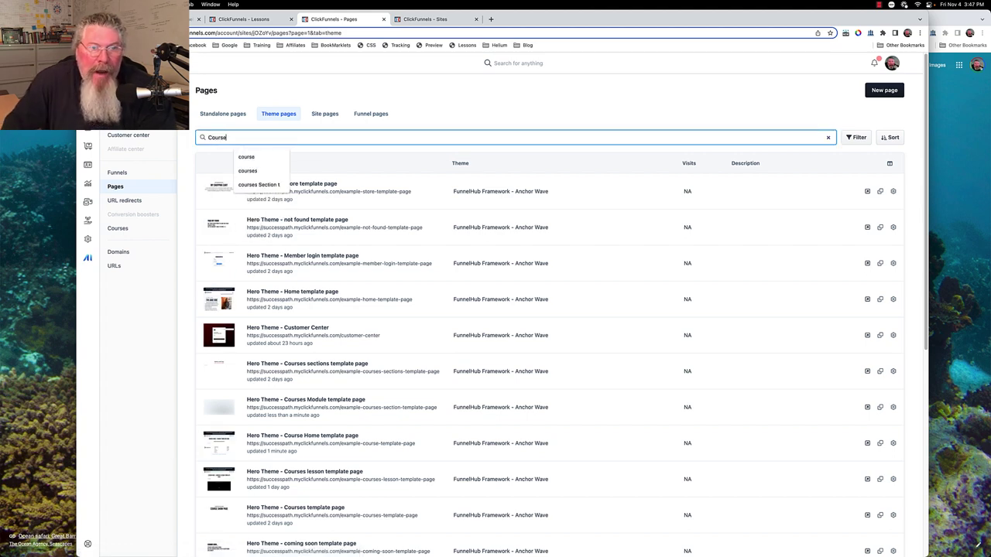
pyautogui.press('Return')
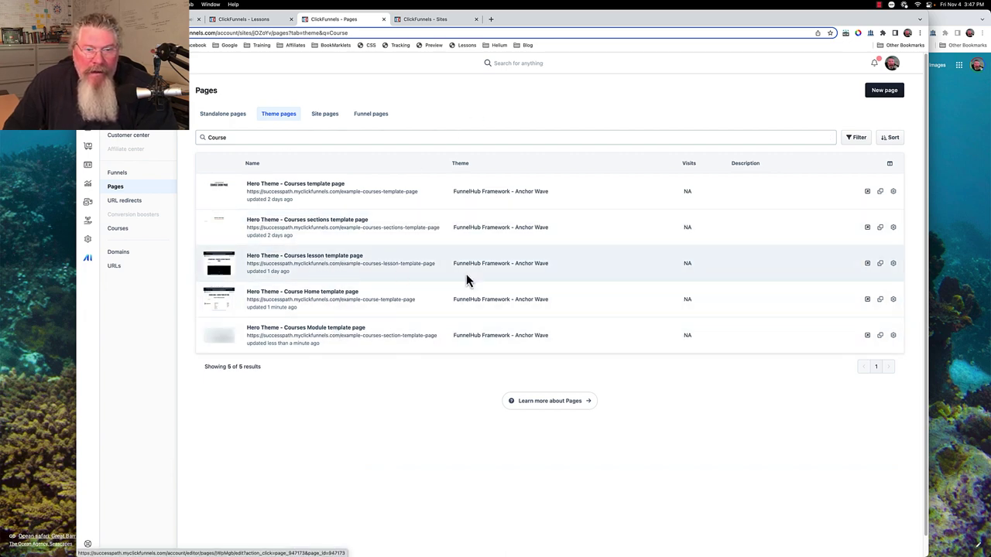
# Rename the Courses lesson theme page to "Hero Theme - Courses Lesson template page", update it, and reopen the theme pages list.
pyautogui.click(892, 264)
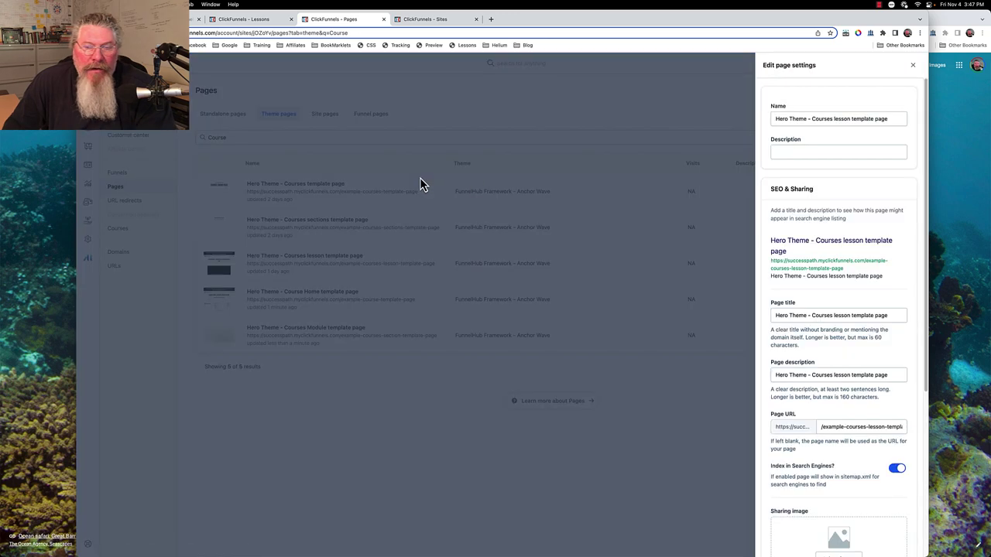
pyautogui.click(834, 118)
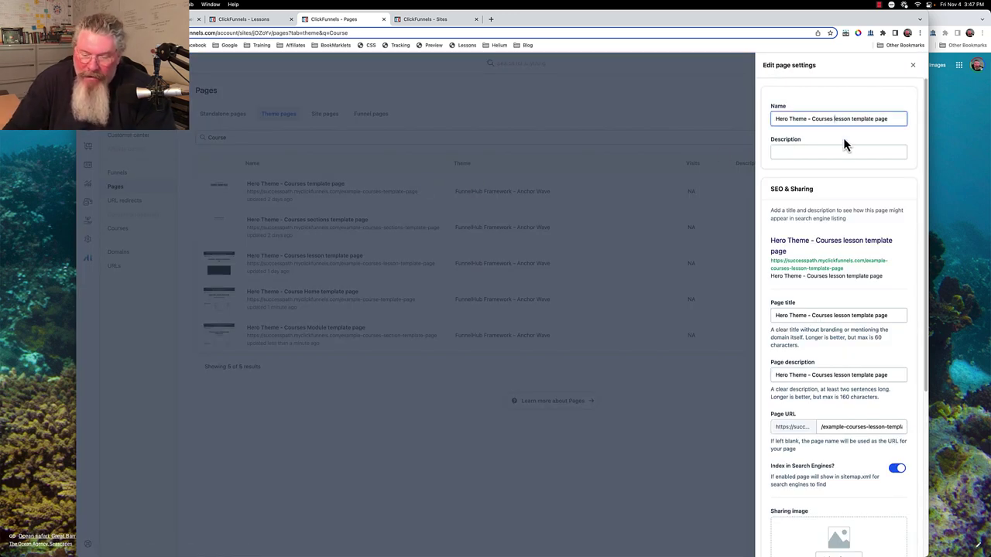
pyautogui.press('BackSpace')
pyautogui.write('L')
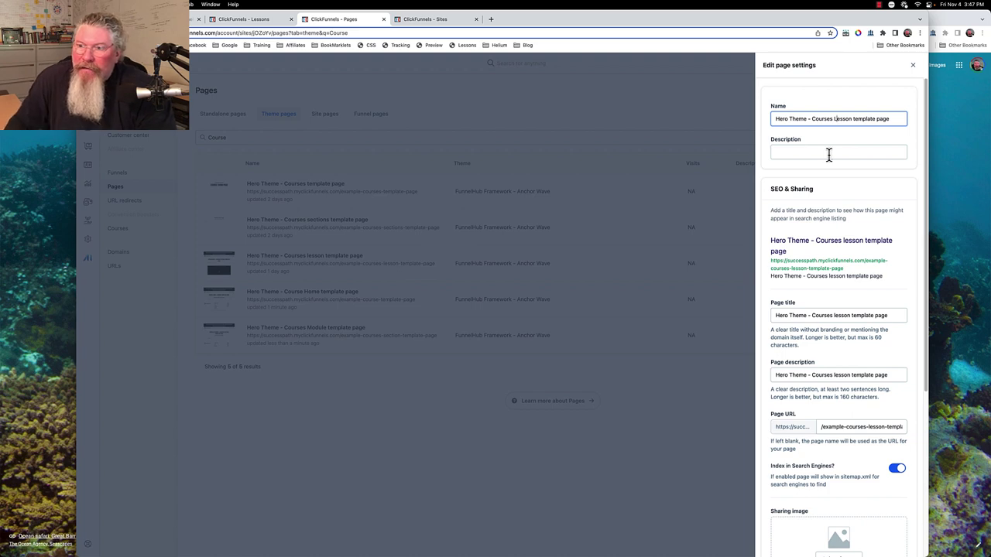
pyautogui.scroll(-5, 859, 309)
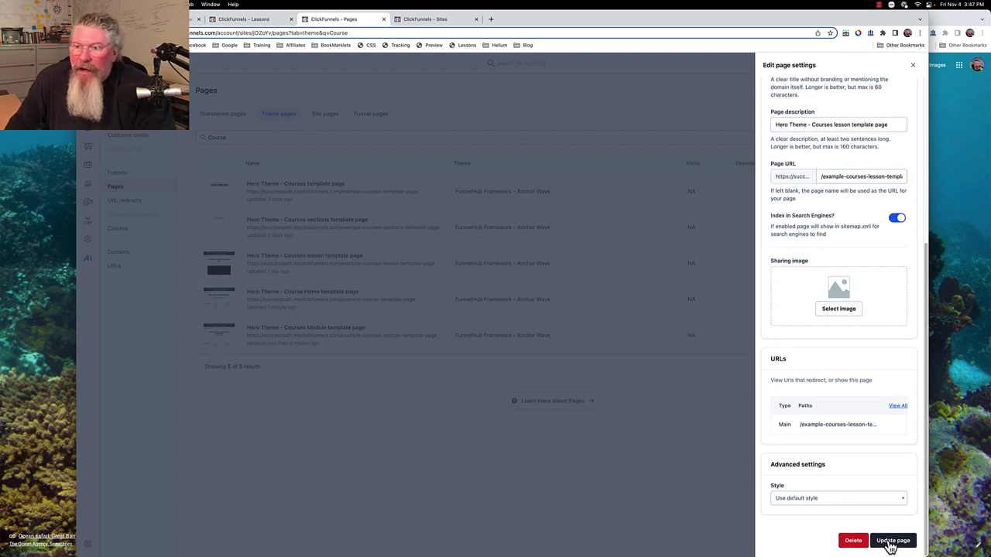
pyautogui.click(891, 544)
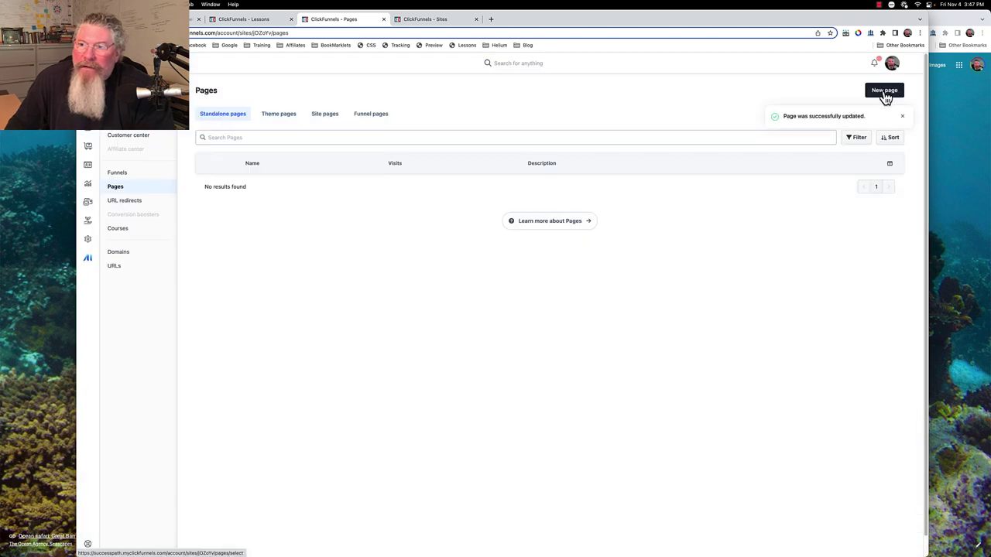
pyautogui.click(286, 120)
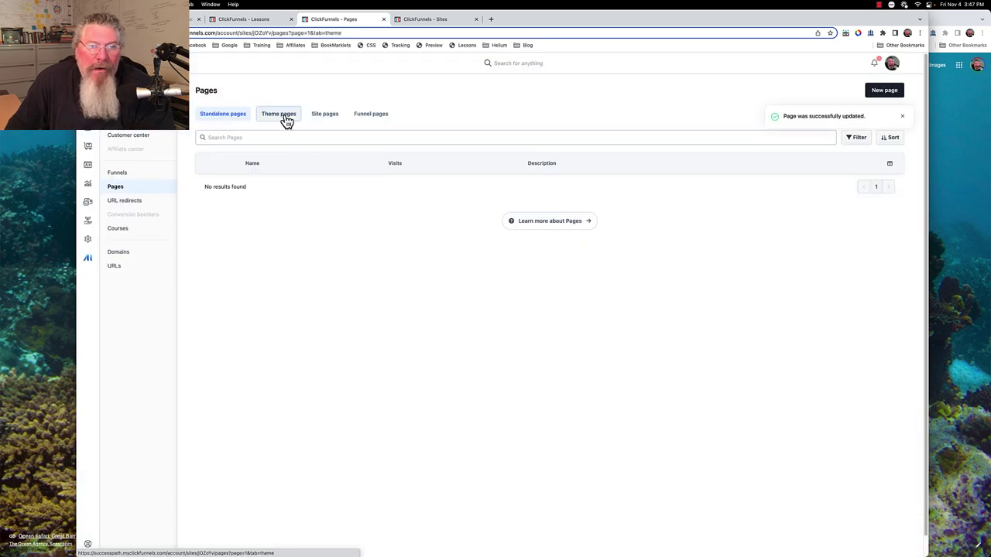
# Reload the site editor and check the template names of Course home, Module lessons and Lesson page.
pyautogui.click(438, 22)
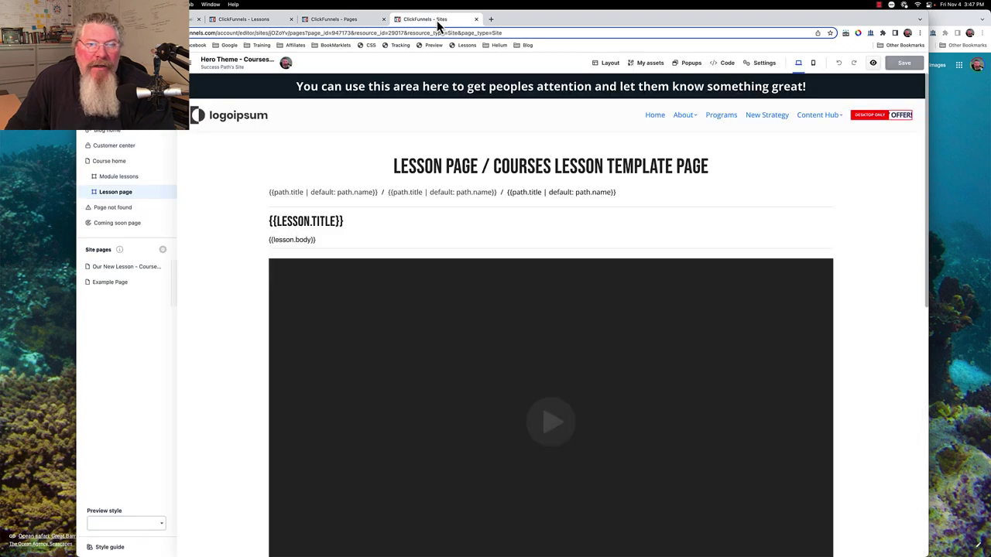
pyautogui.press('super+r')
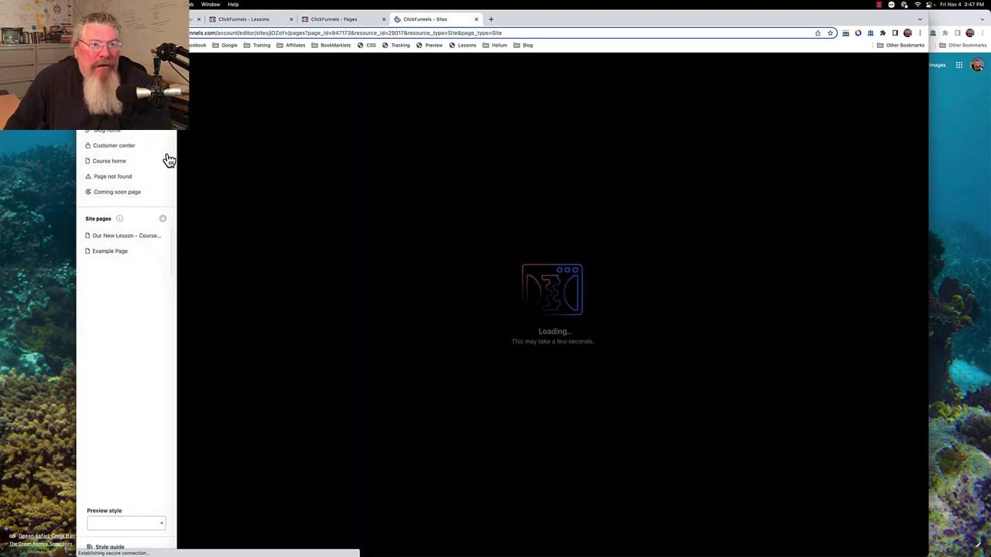
pyautogui.click(111, 162)
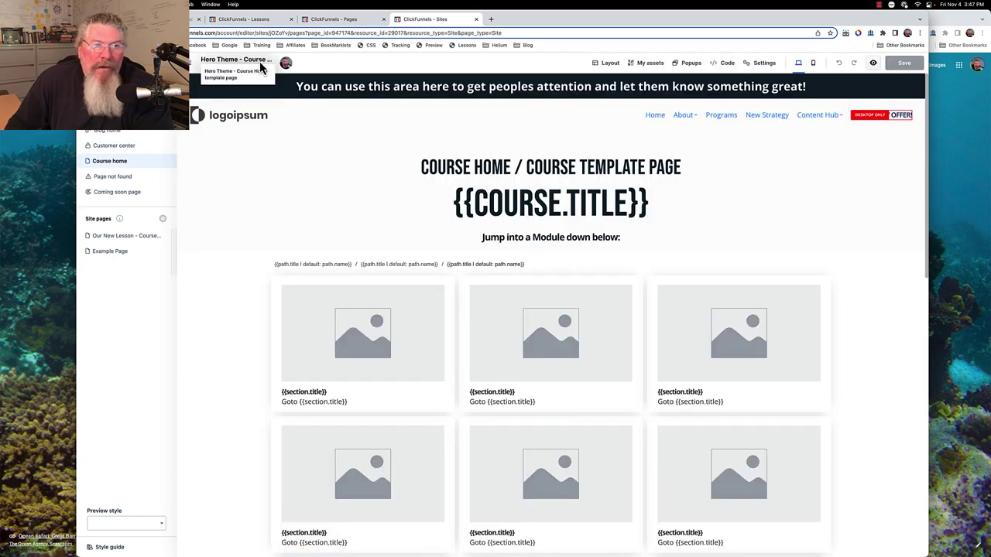
pyautogui.click(104, 161)
pyautogui.click(115, 180)
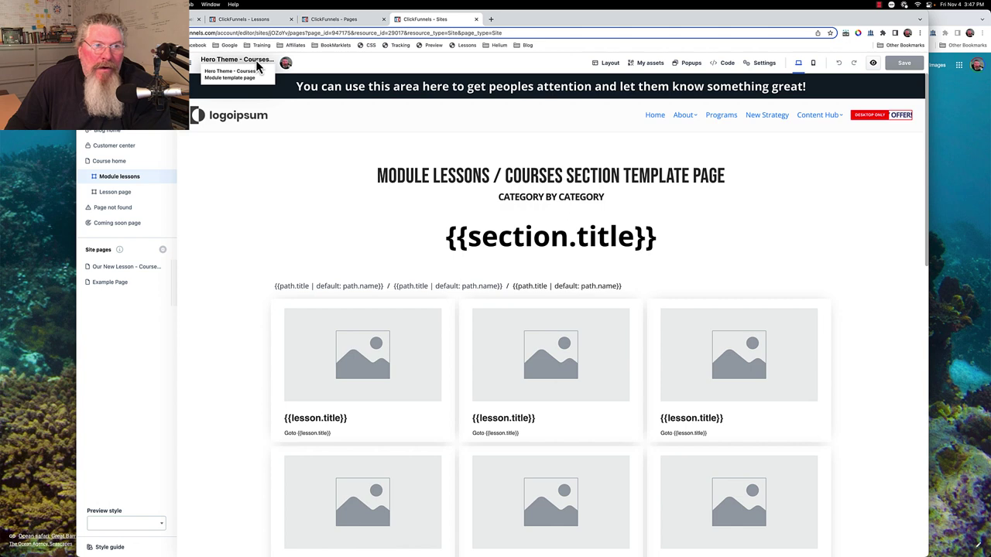
pyautogui.click(120, 193)
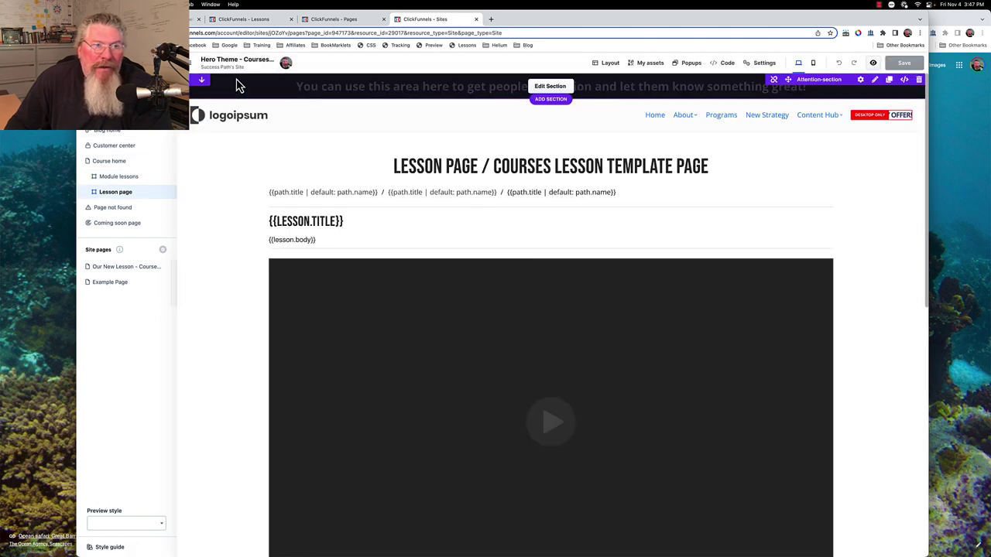
# Return to the Lesson 1-1 settings, review its available template pages, and close the selection without choosing one.
pyautogui.click(265, 20)
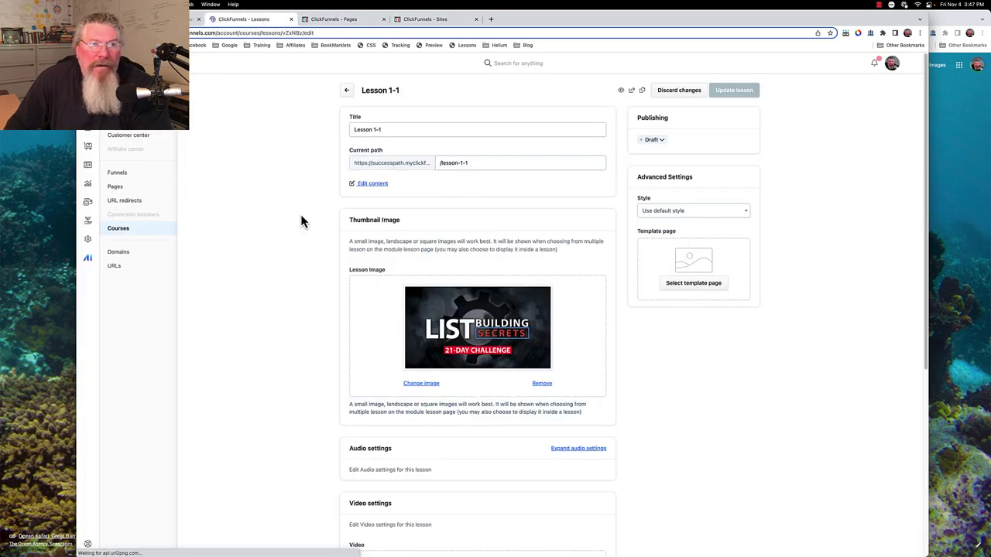
pyautogui.click(731, 176)
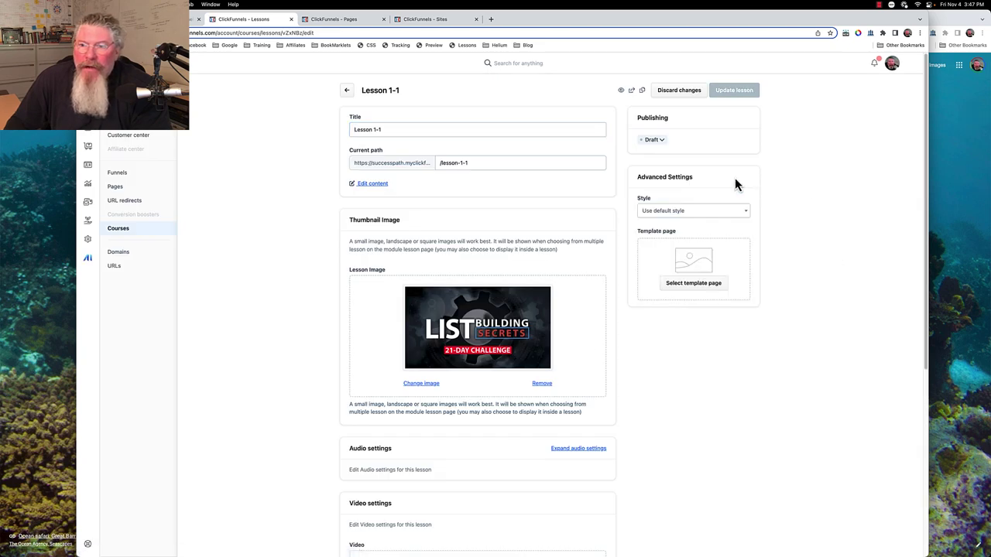
pyautogui.click(694, 284)
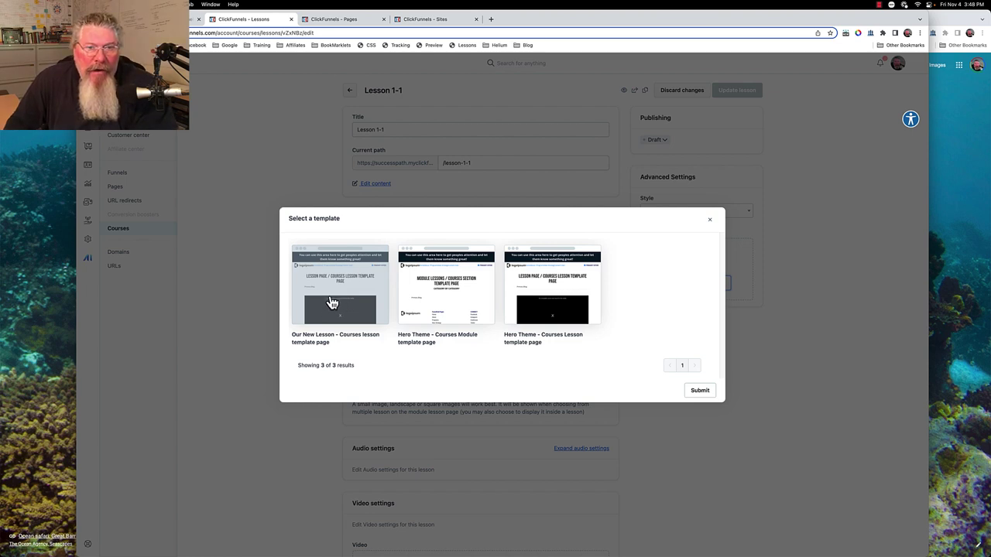
pyautogui.click(709, 223)
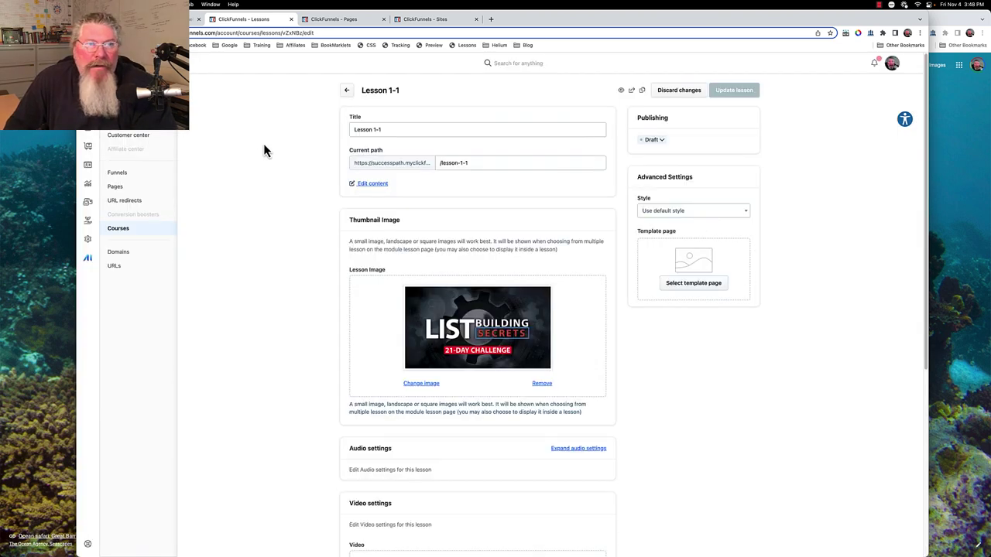
# Review the site pages list for the "Our New Lesson" template, then return to the theme pages list.
pyautogui.click(116, 190)
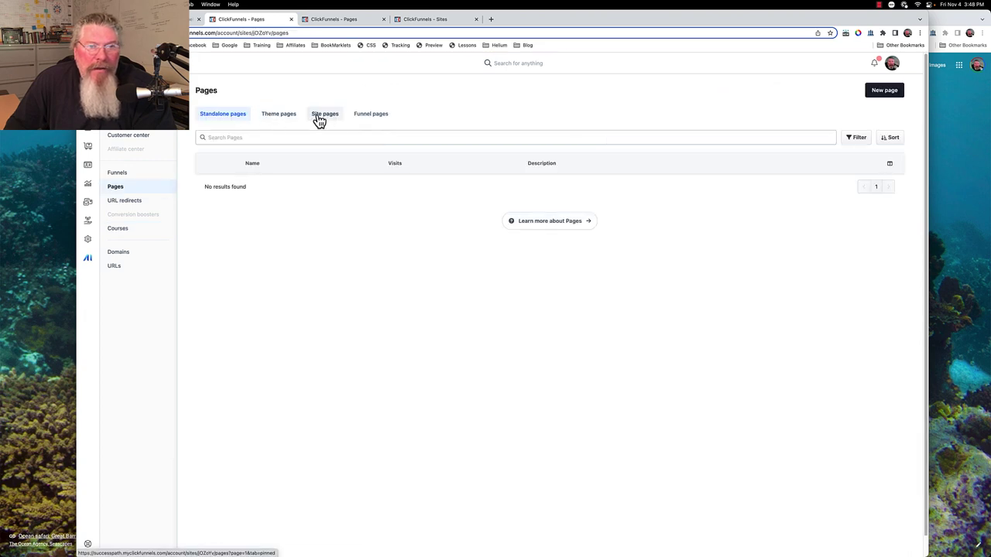
pyautogui.click(320, 118)
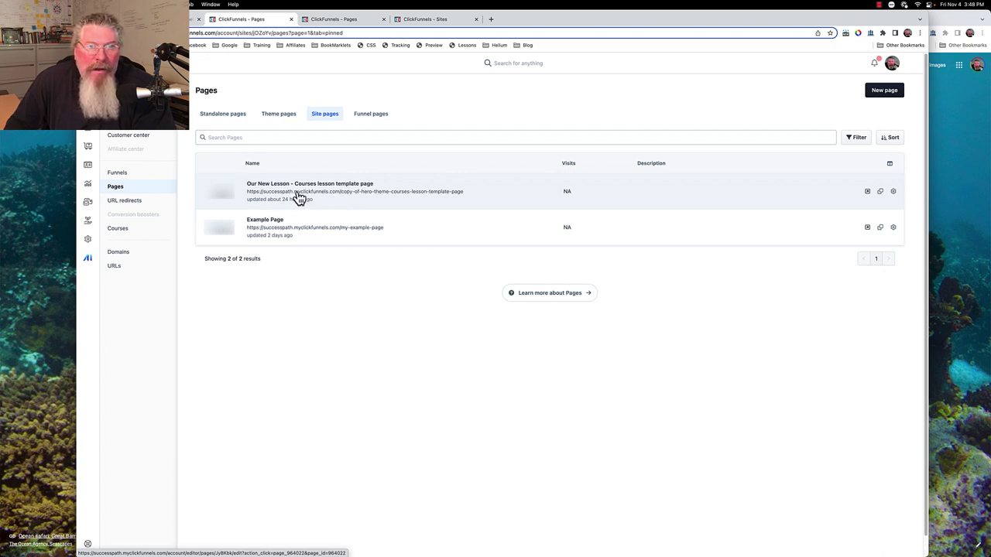
pyautogui.click(432, 23)
pyautogui.click(360, 24)
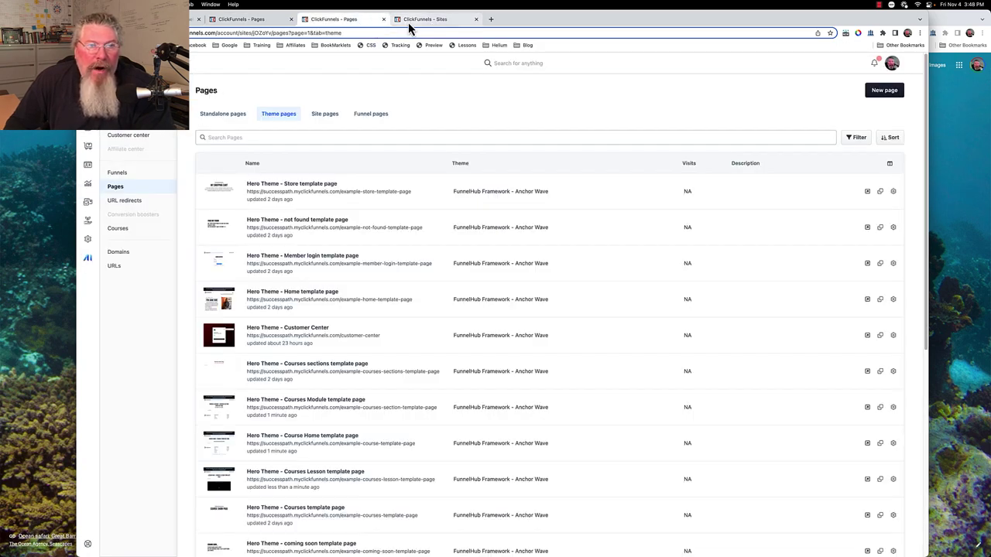
# Open Success Path Course from the courses list and customize it, showing its Course Home page in the editor.
pyautogui.click(118, 232)
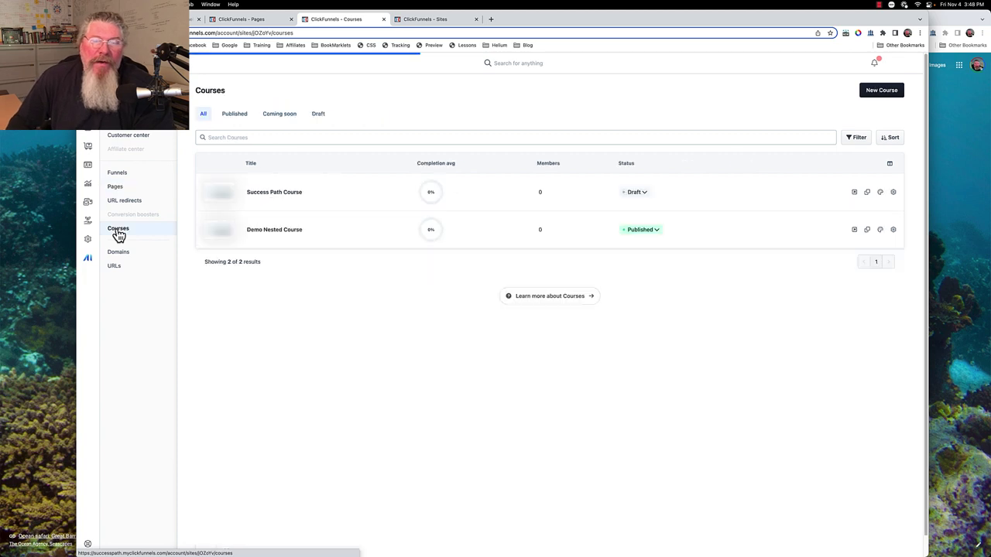
pyautogui.click(269, 195)
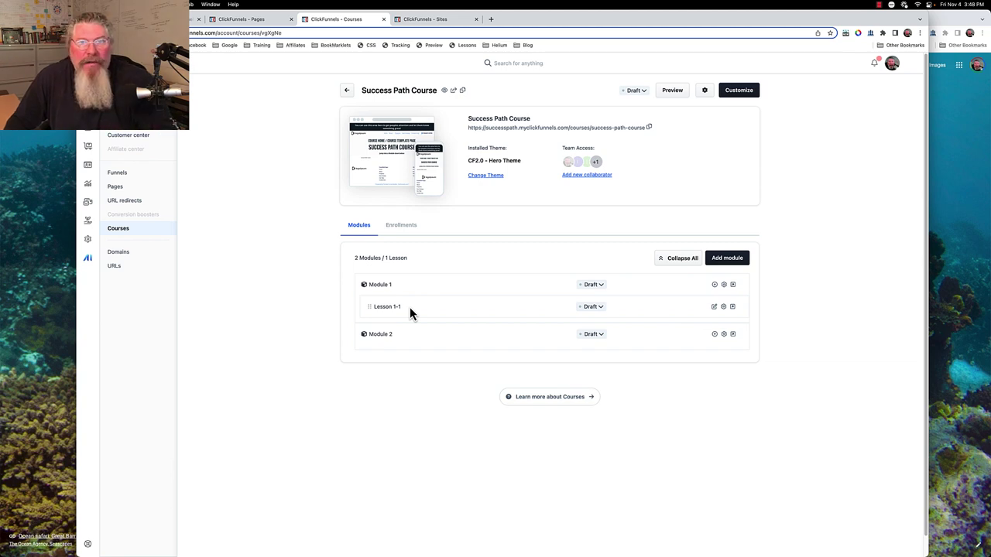
pyautogui.click(445, 19)
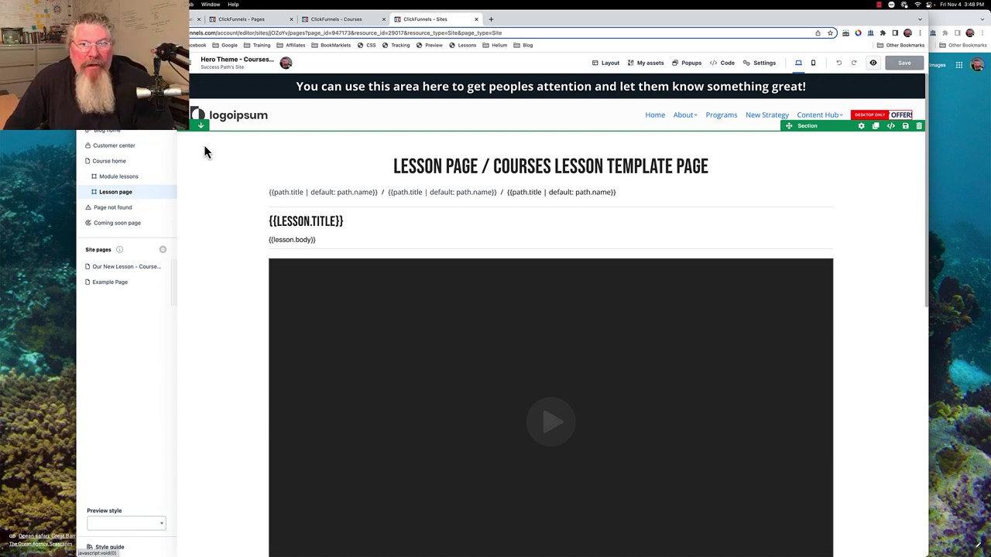
pyautogui.click(346, 21)
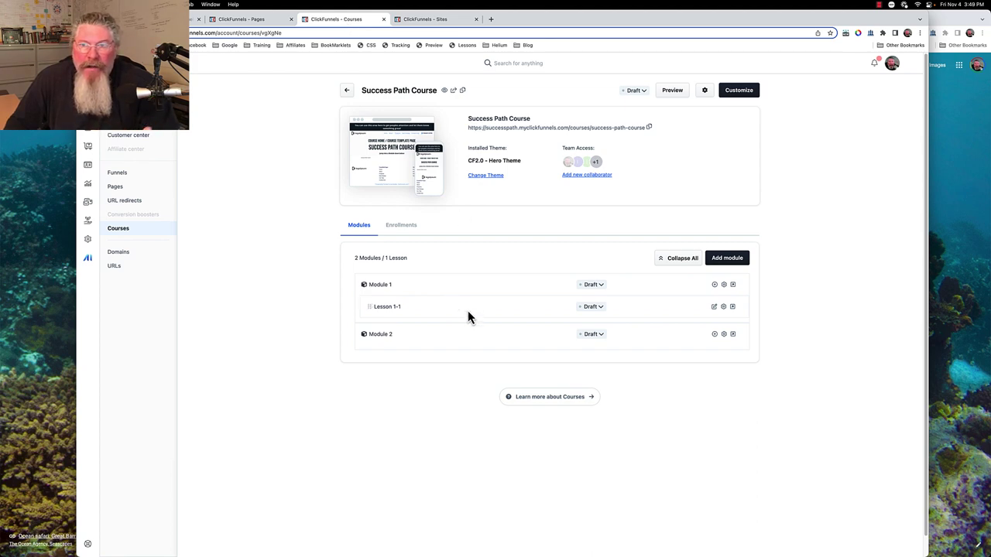
pyautogui.click(739, 91)
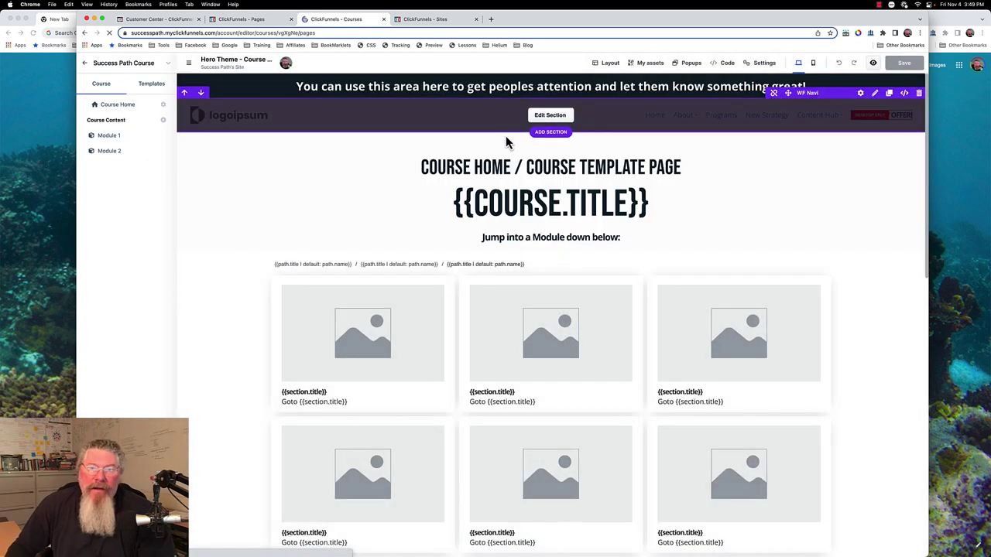
pyautogui.click(114, 110)
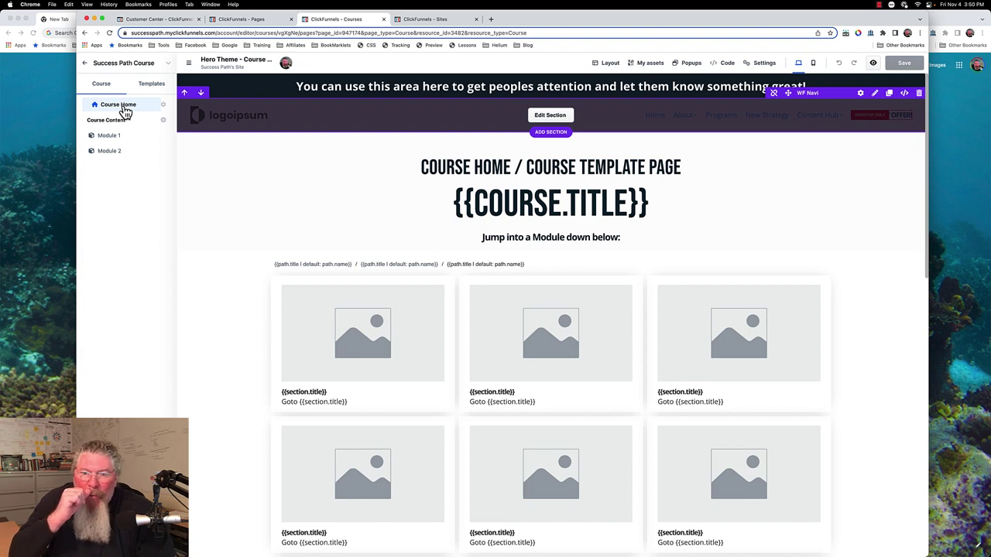
pyautogui.click(125, 112)
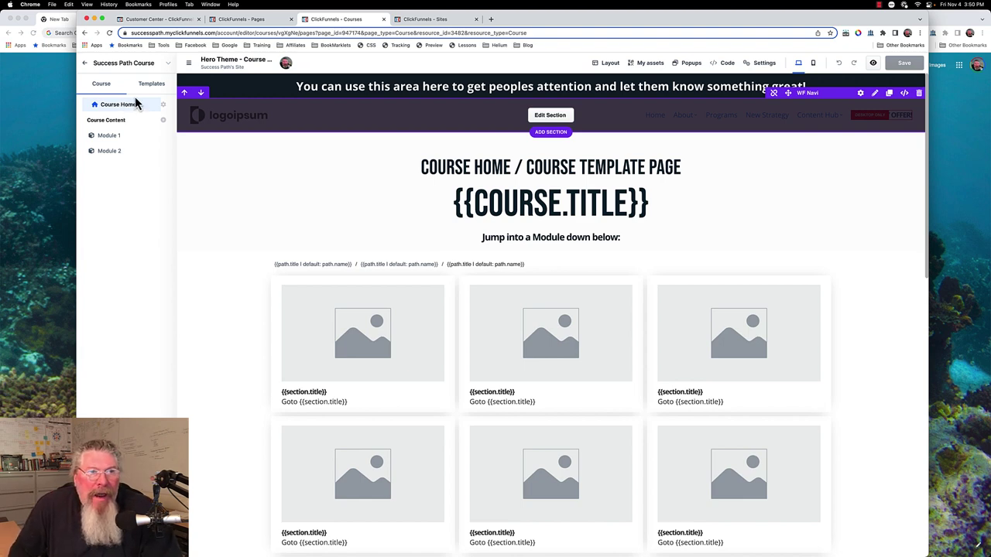
# Insert "********" before the "Course Home / Course template page" headline and save the page.
pyautogui.click(419, 171)
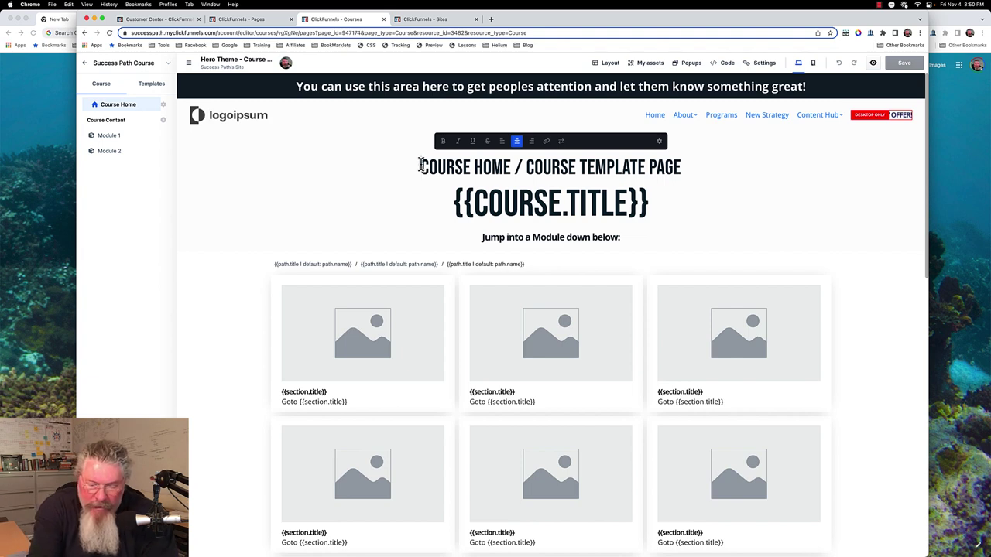
pyautogui.write('*******')
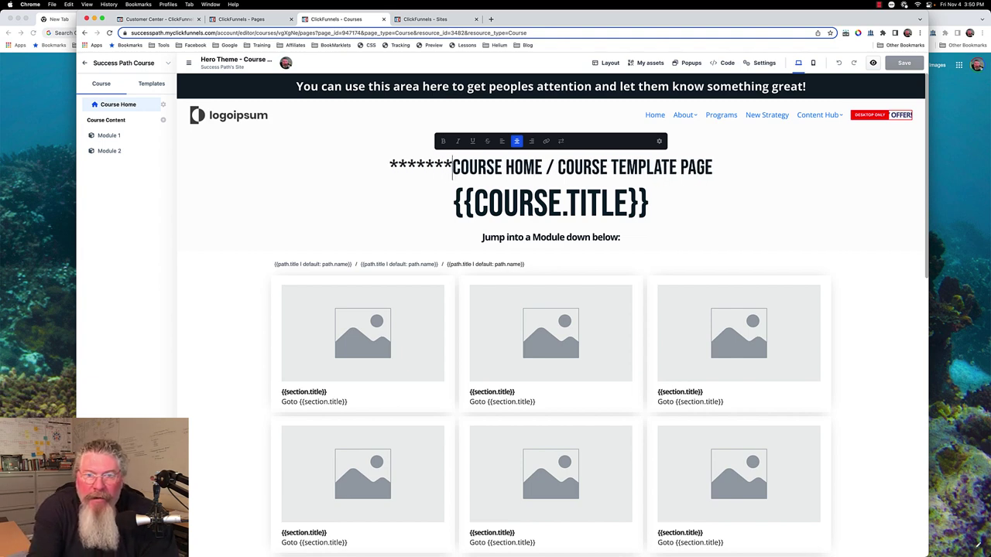
pyautogui.press('Home')
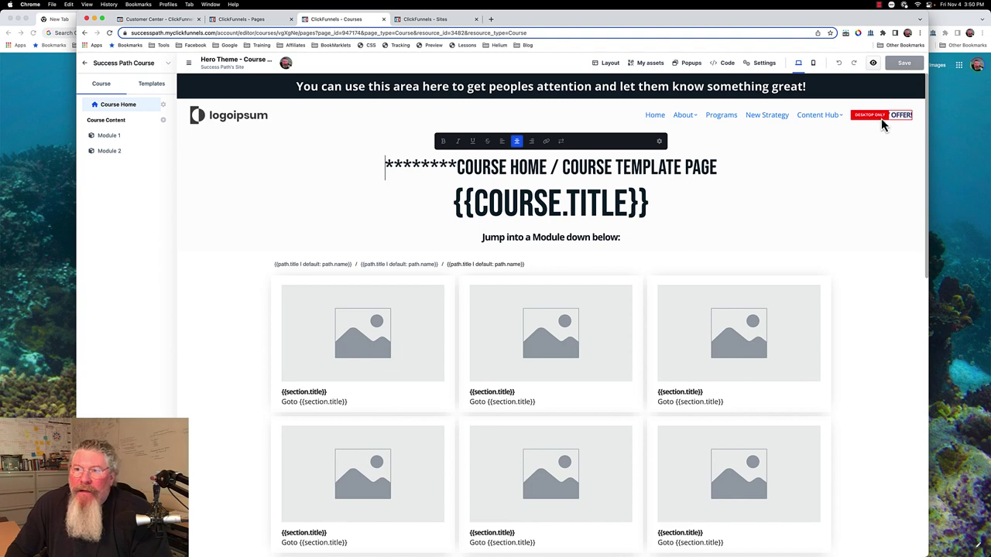
pyautogui.click(749, 246)
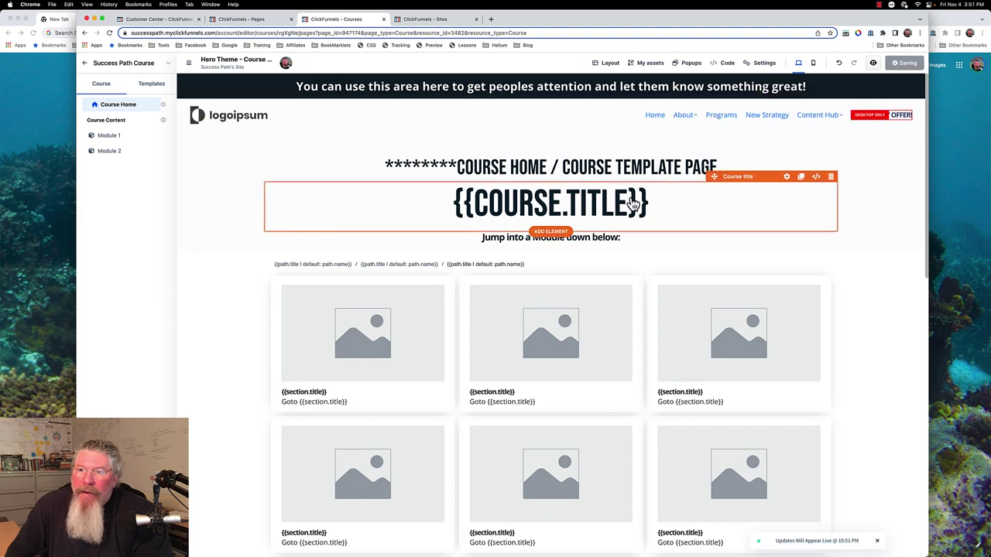
# Reload the site editor and check the headline on its Course home template page.
pyautogui.click(424, 20)
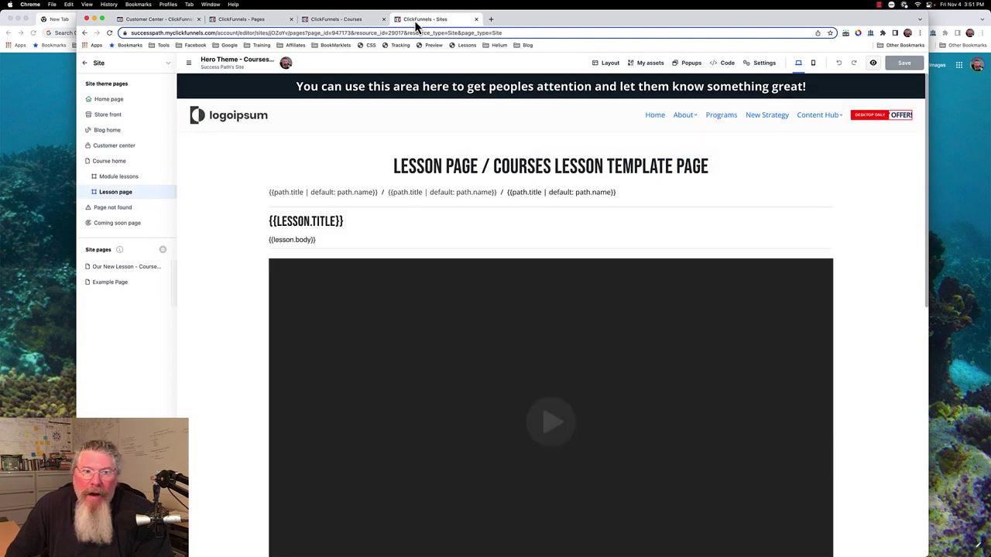
pyautogui.click(109, 33)
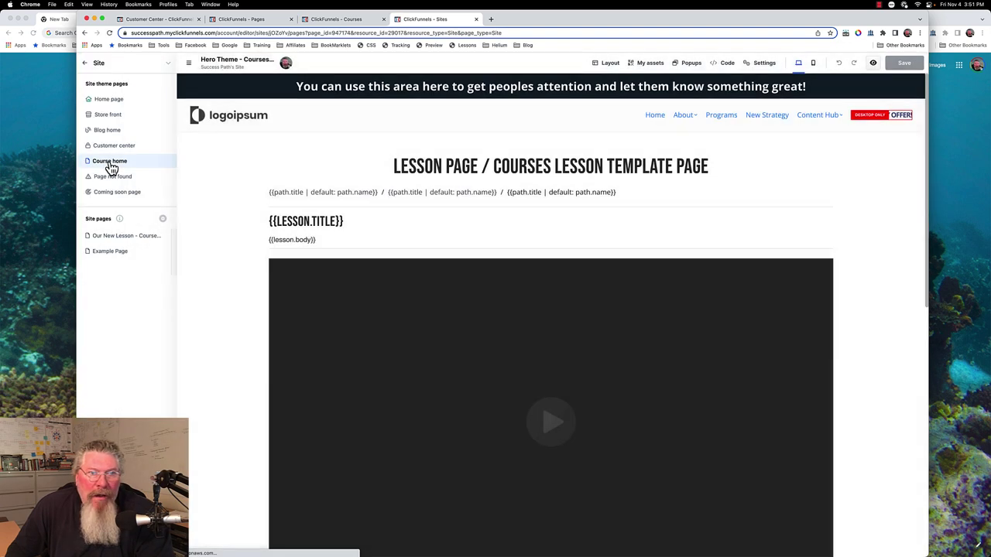
pyautogui.click(110, 162)
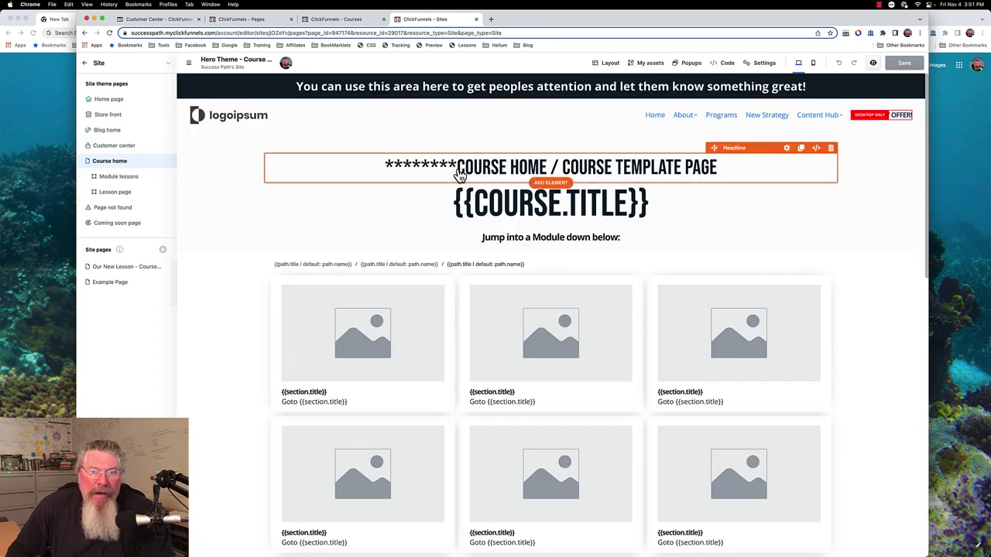
# Return to the Success Path Course editor and view the Default Module Page among its templates.
pyautogui.click(359, 24)
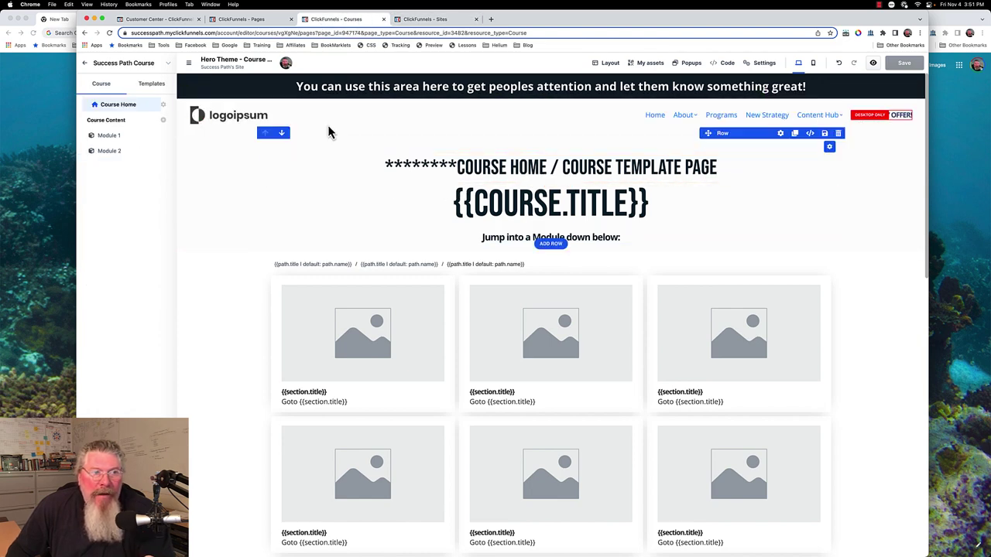
pyautogui.click(148, 85)
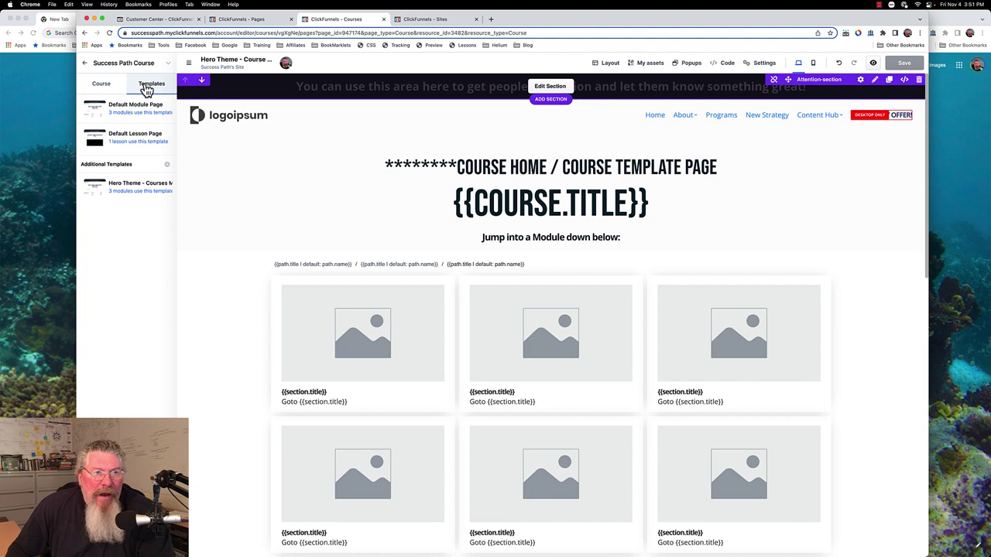
pyautogui.click(137, 114)
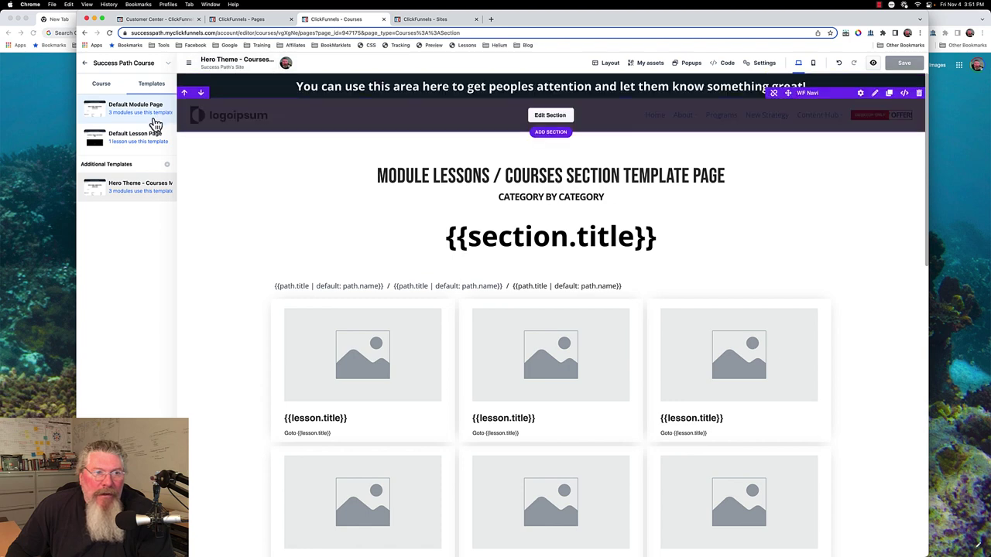
# View the Default Lesson Page and the additional Hero Theme module template among the course's templates.
pyautogui.click(137, 137)
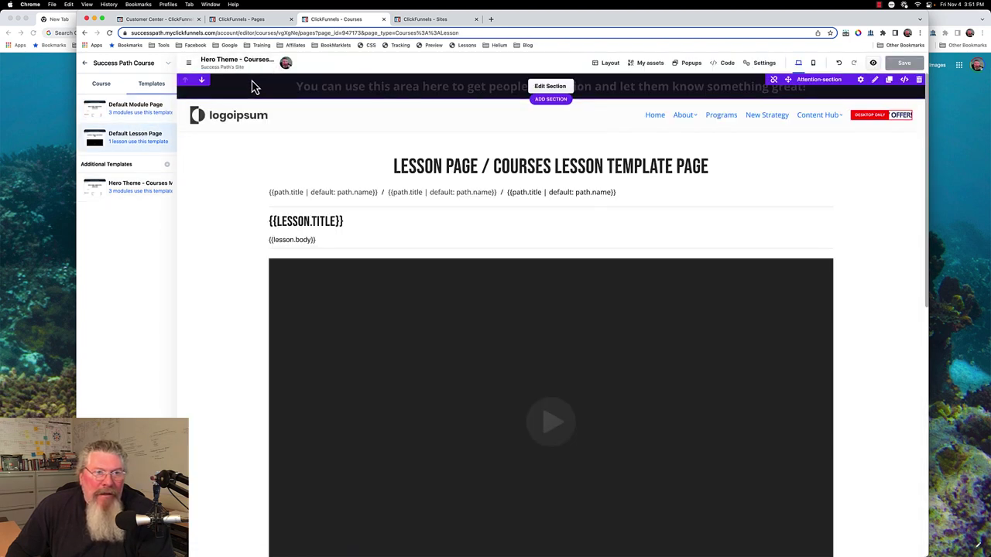
pyautogui.click(129, 190)
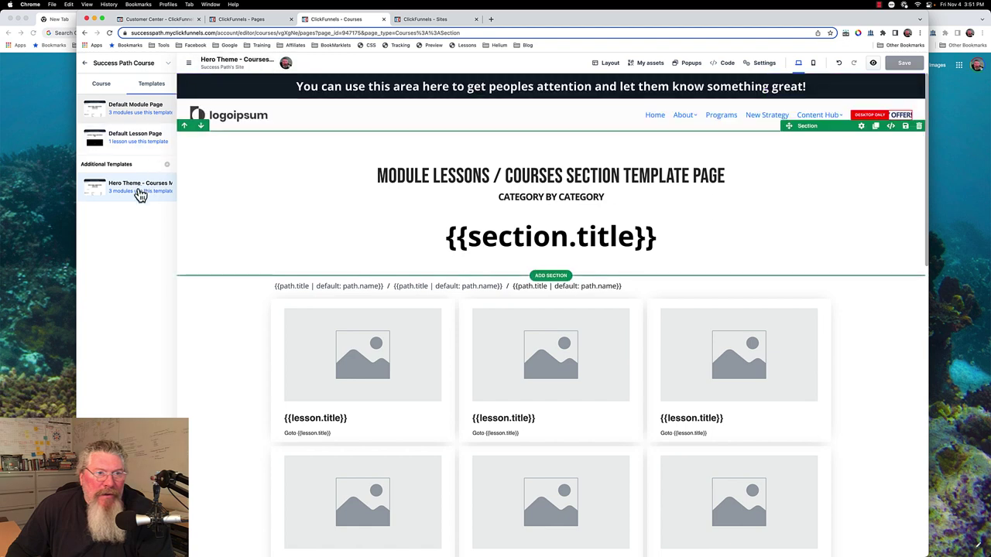
# View Lesson 1-1 under Module 1 and the Course Home page in the course outline.
pyautogui.click(105, 88)
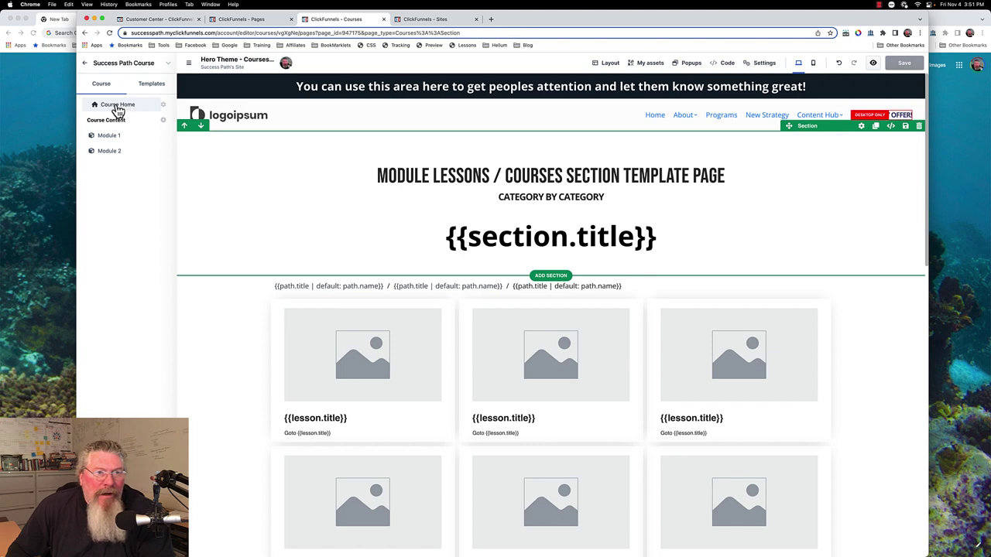
pyautogui.click(109, 137)
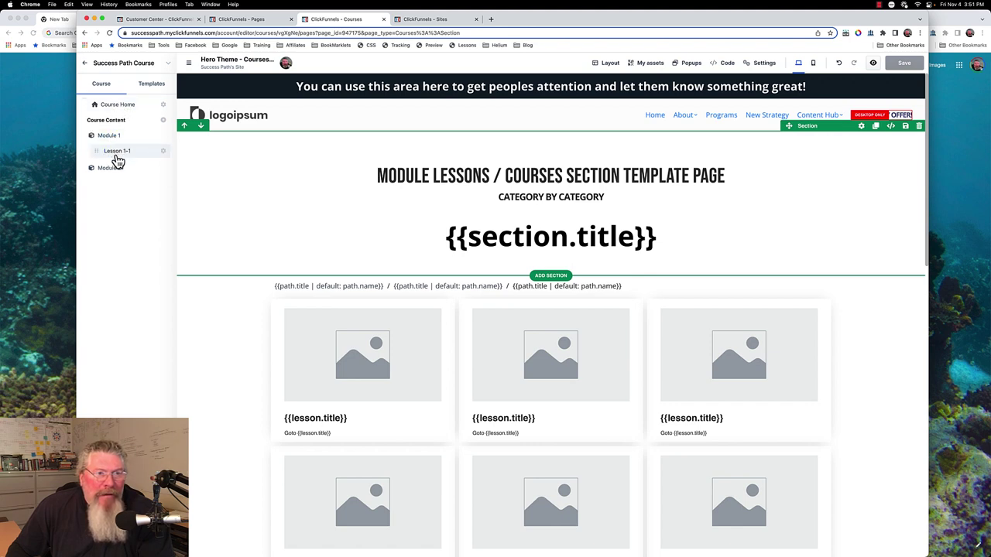
pyautogui.click(118, 155)
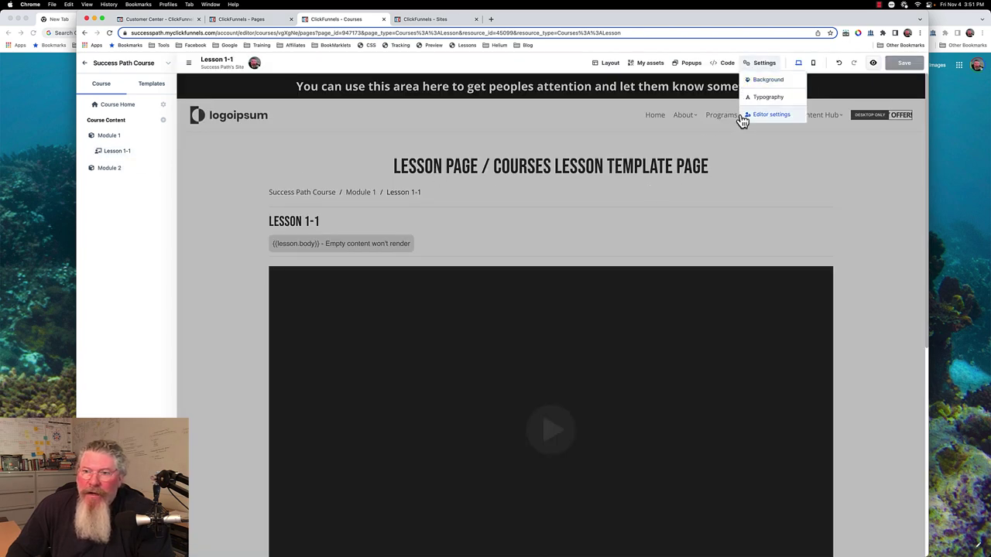
pyautogui.click(746, 137)
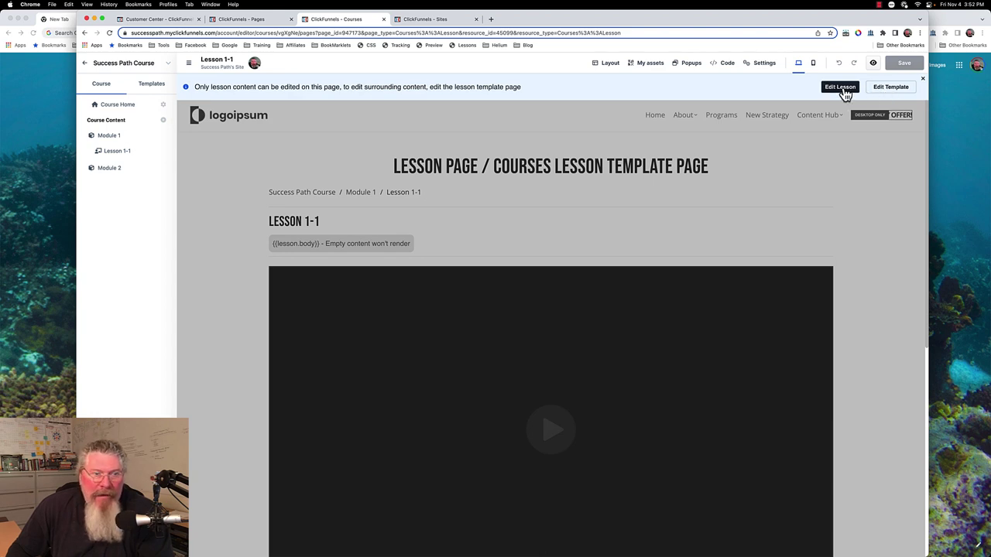
pyautogui.click(122, 108)
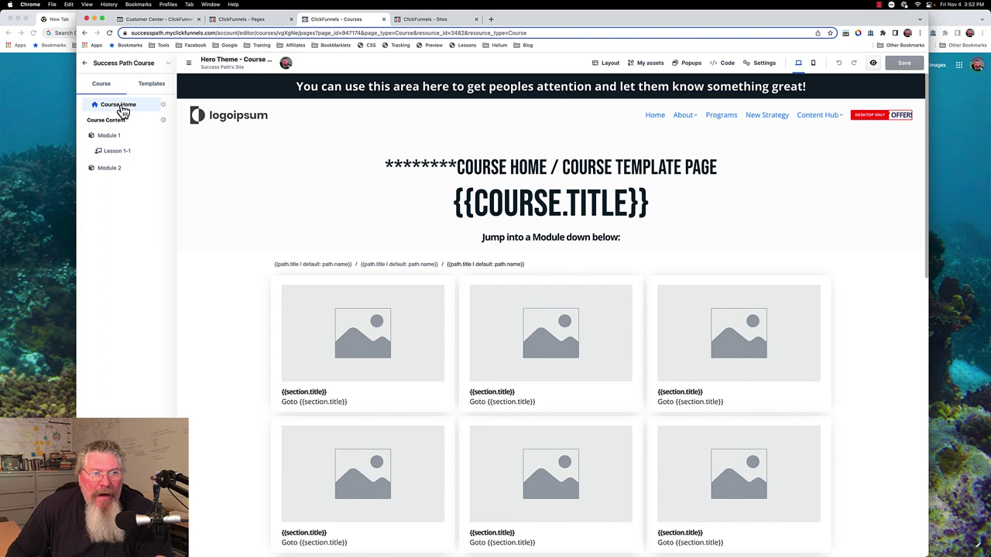
# In the site editor, remove the asterisks before the "Course Home / Course template page" headline and save the page.
pyautogui.click(431, 21)
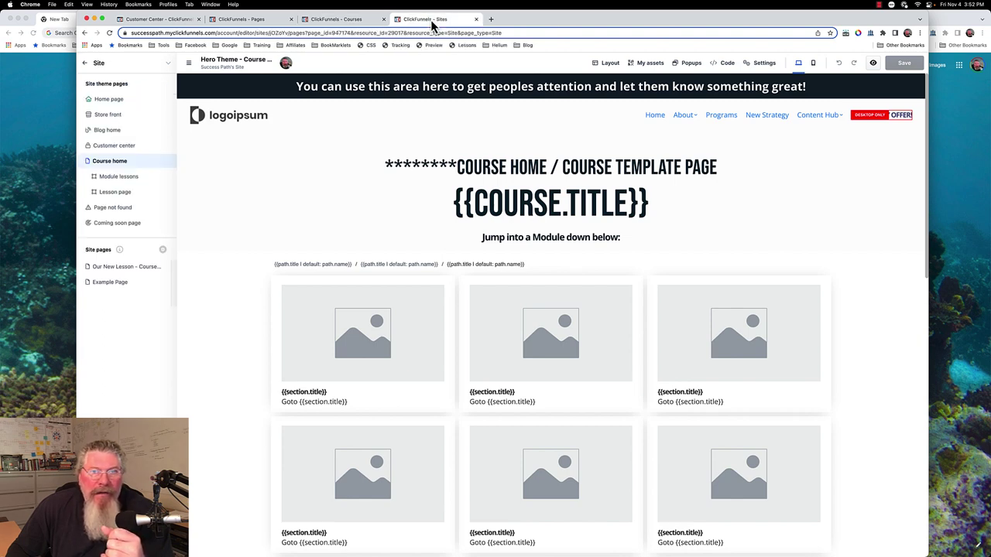
pyautogui.click(459, 166)
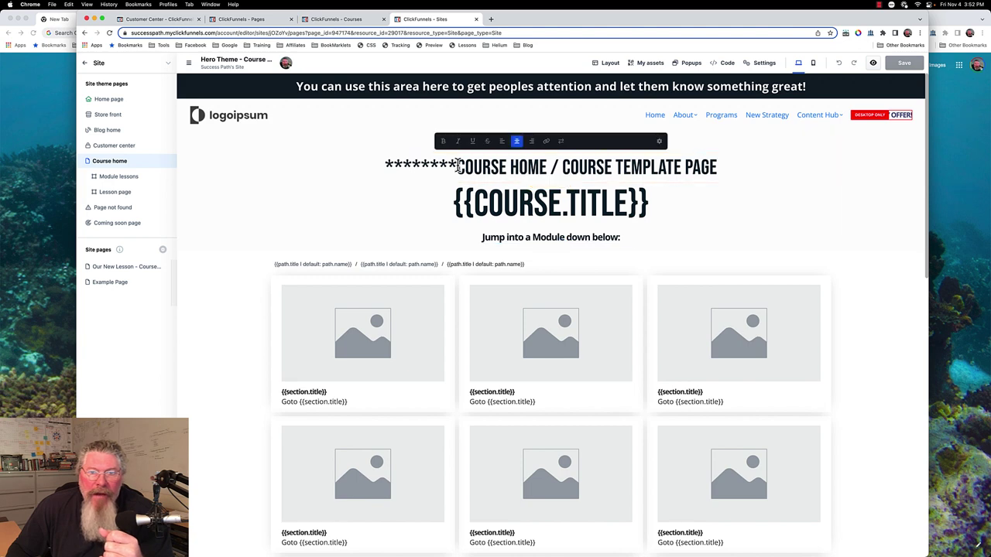
pyautogui.press('BackSpace')
pyautogui.press('BackSpace')
pyautogui.press('BackSpace')
pyautogui.press('BackSpace')
pyautogui.press('BackSpace')
pyautogui.press('BackSpace')
pyautogui.press('BackSpace')
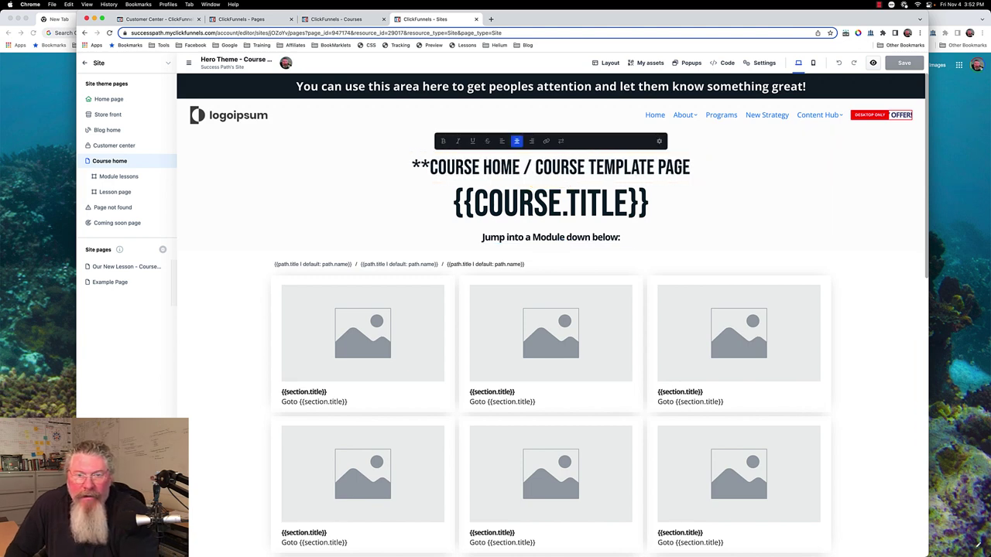
pyautogui.press('BackSpace')
pyautogui.click(411, 206)
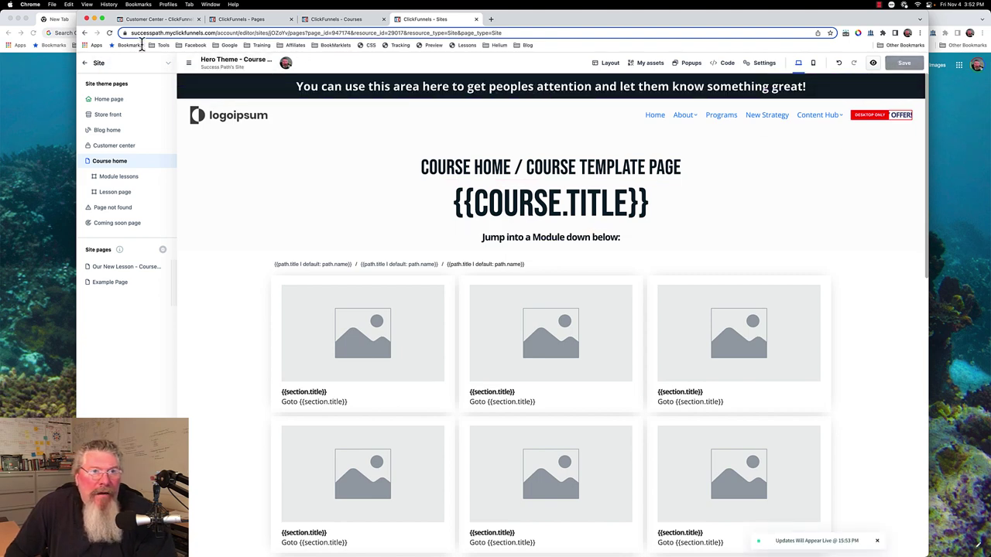
# Search the theme pages for "course", clone "Hero Theme - Course Home template page" and refresh the standalone pages list.
pyautogui.click(262, 21)
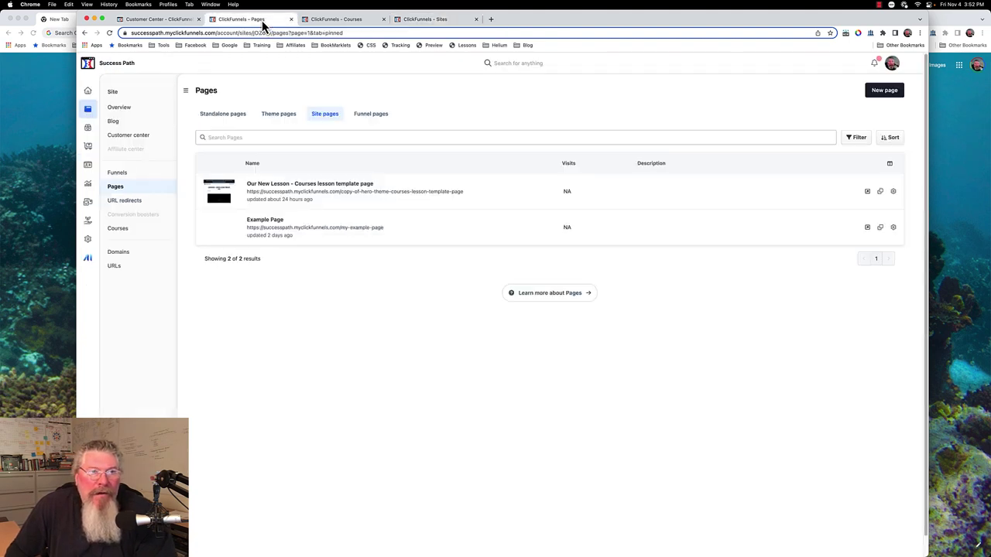
pyautogui.click(277, 118)
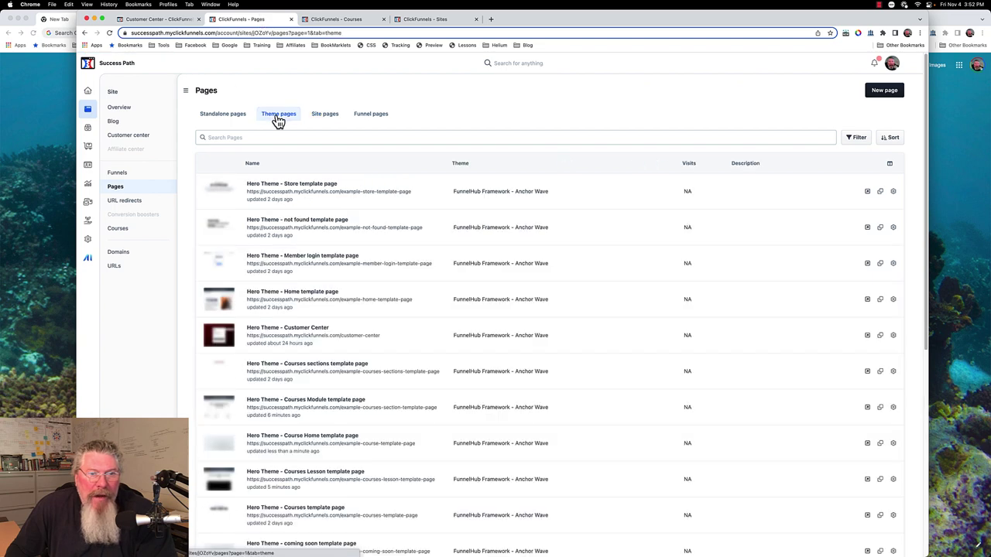
pyautogui.click(269, 137)
pyautogui.write('course')
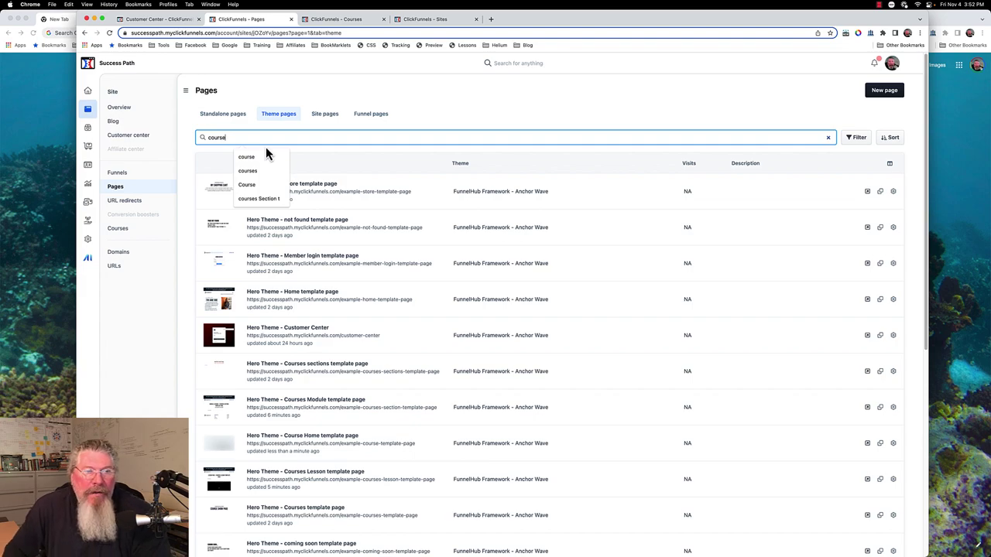
pyautogui.click(248, 158)
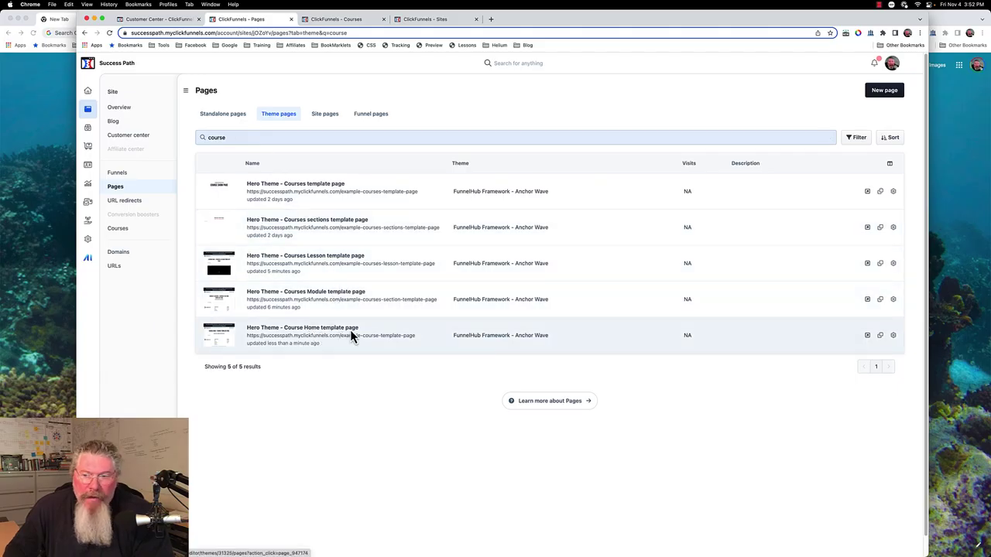
pyautogui.click(879, 336)
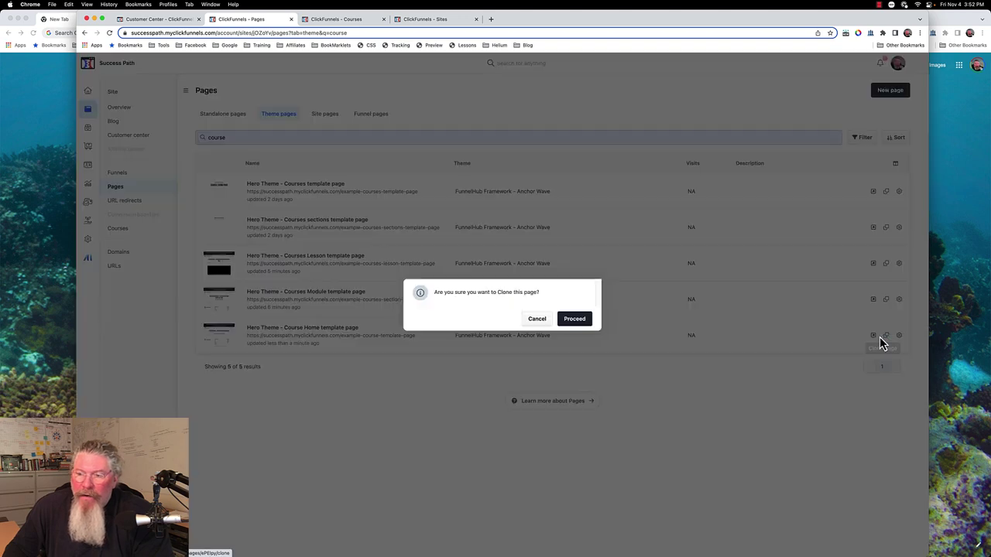
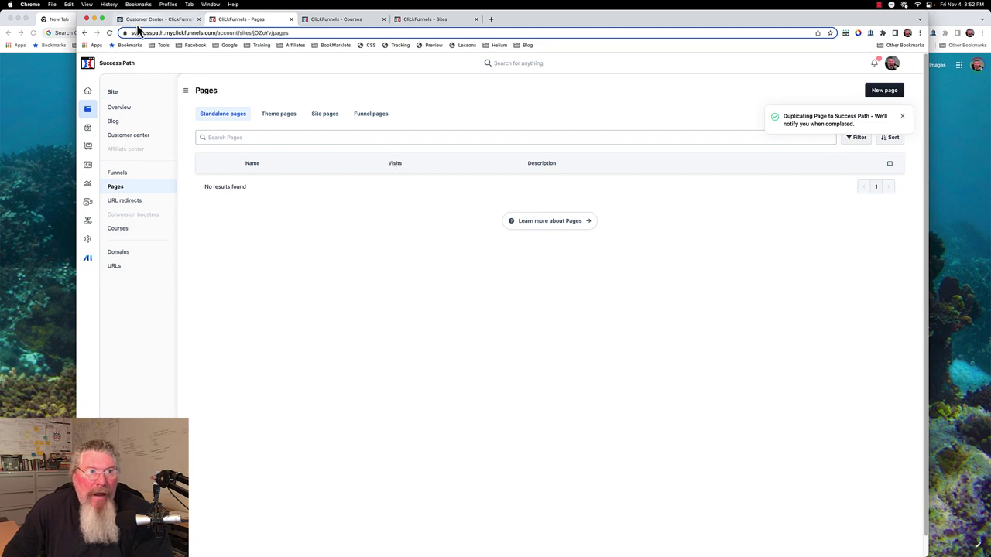
pyautogui.click(109, 33)
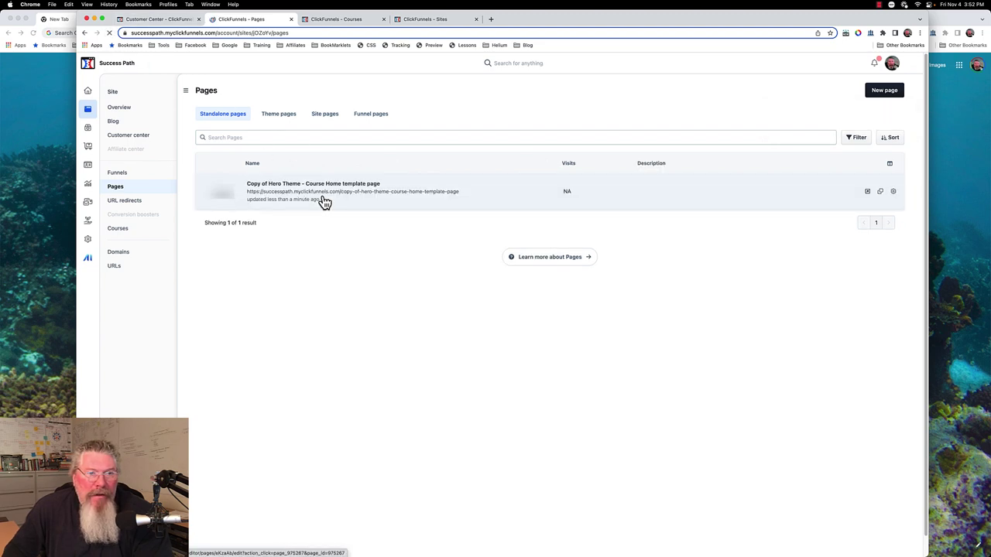
# Rename the cloned Course Home template page as "Success Path - Course Home" and update it.
pyautogui.click(893, 192)
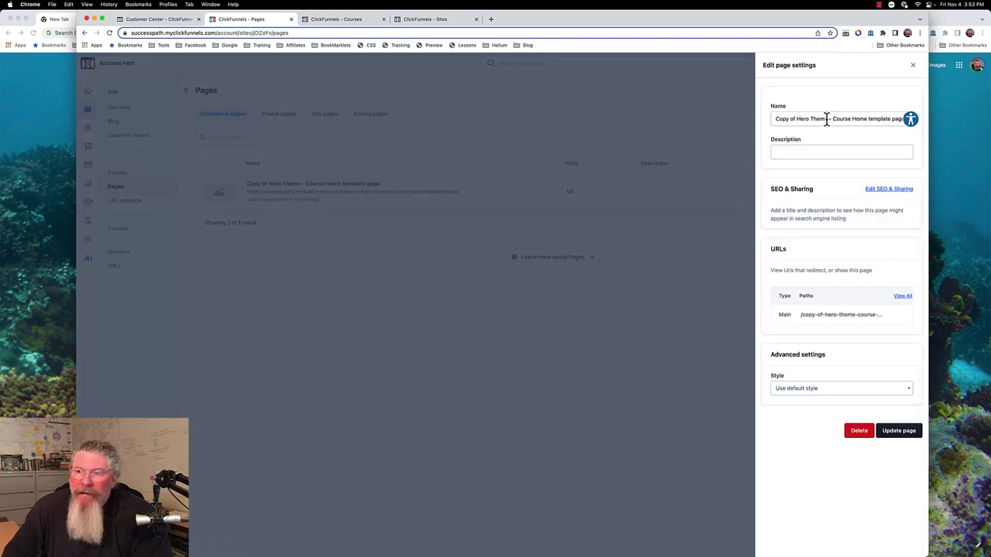
pyautogui.moveTo(827, 120); pyautogui.dragTo(781, 118)
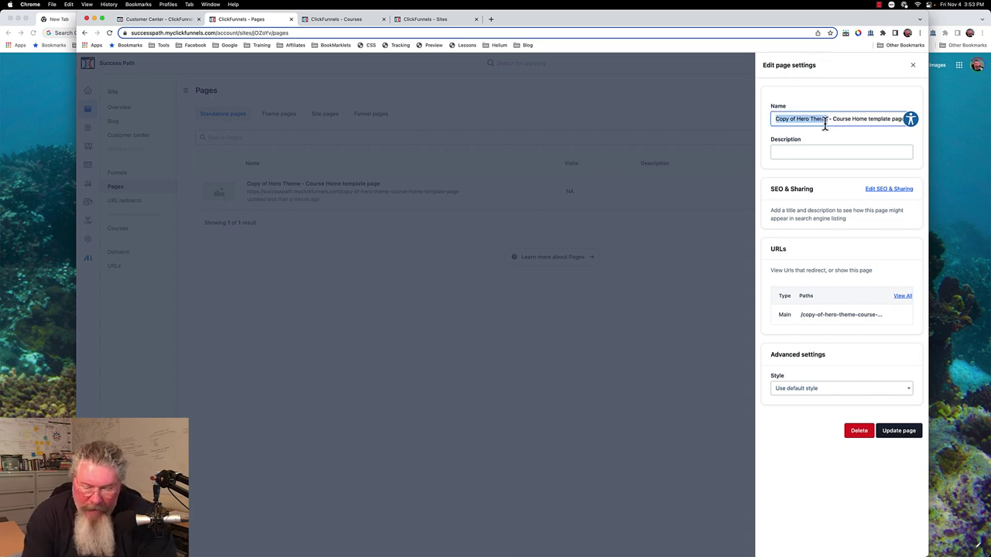
pyautogui.write('Success')
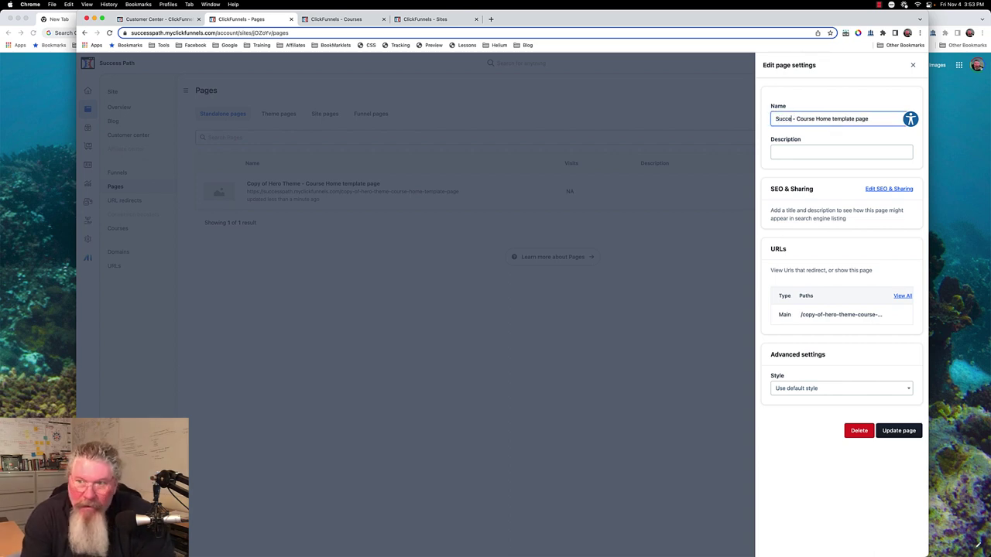
pyautogui.write(' path')
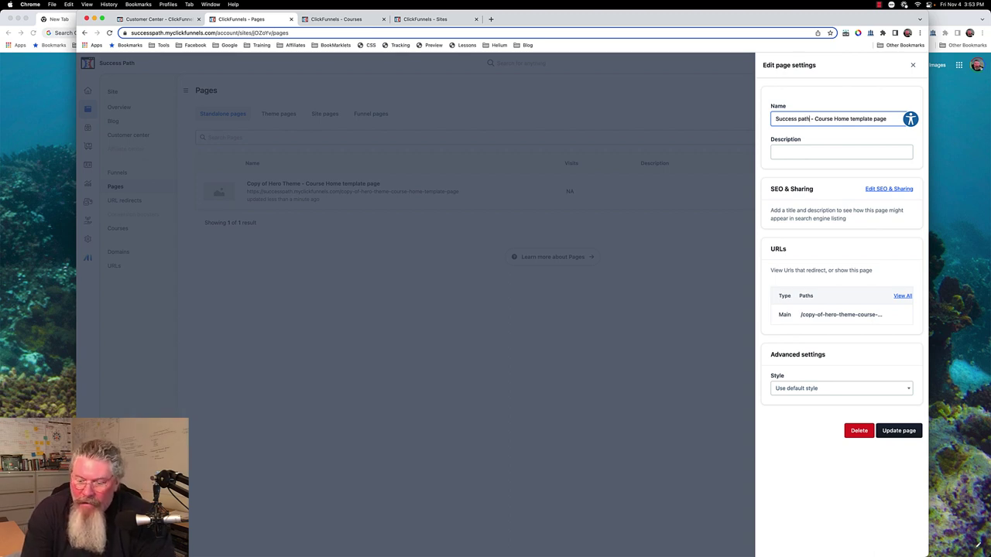
pyautogui.press('BackSpace')
pyautogui.write('P')
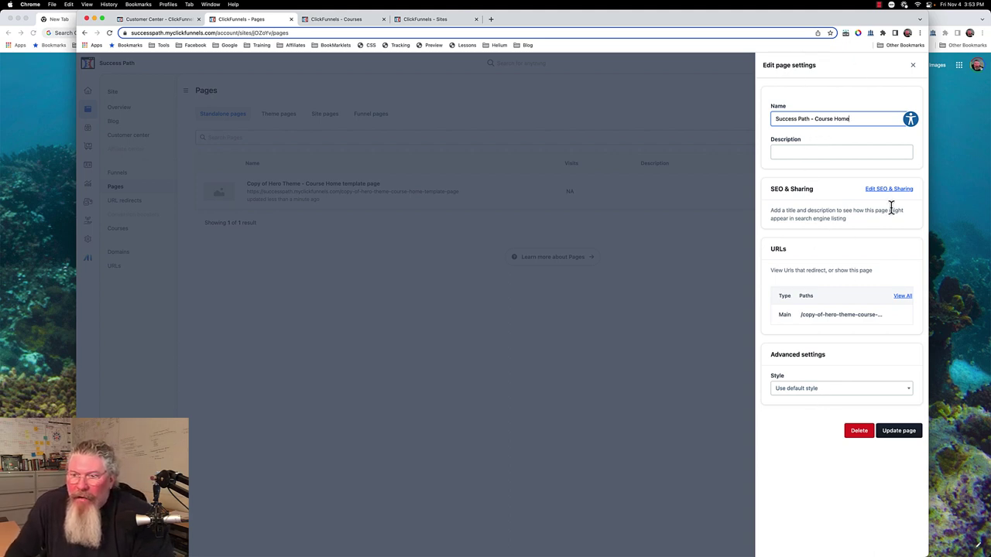
pyautogui.click(897, 432)
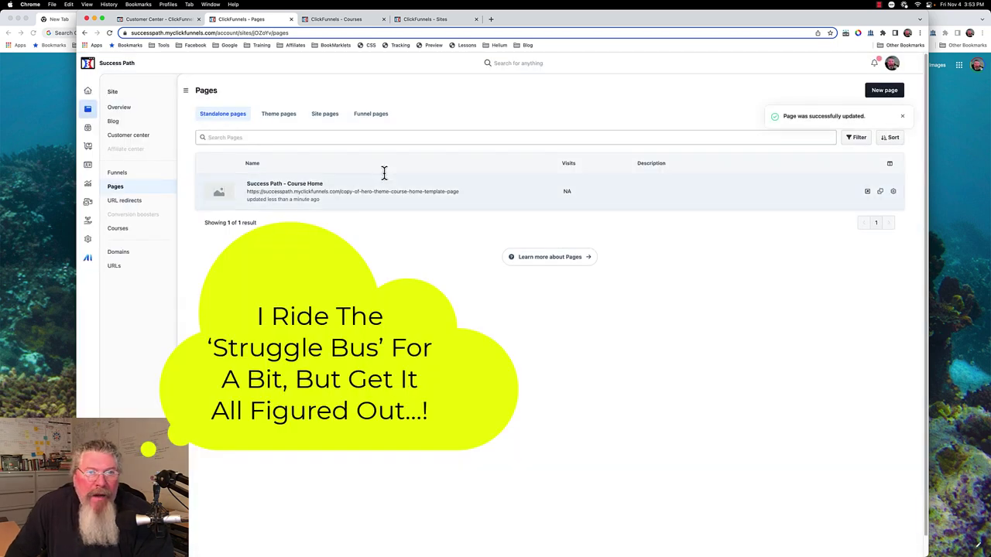
# Return to the Success Path Course editor, exit it and customize the course again to check its templates.
pyautogui.click(430, 21)
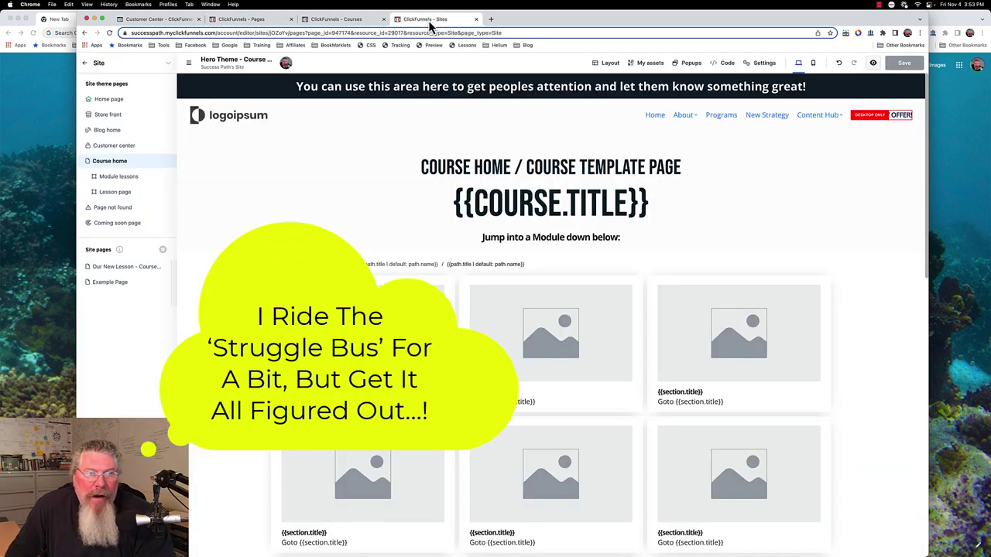
pyautogui.click(359, 23)
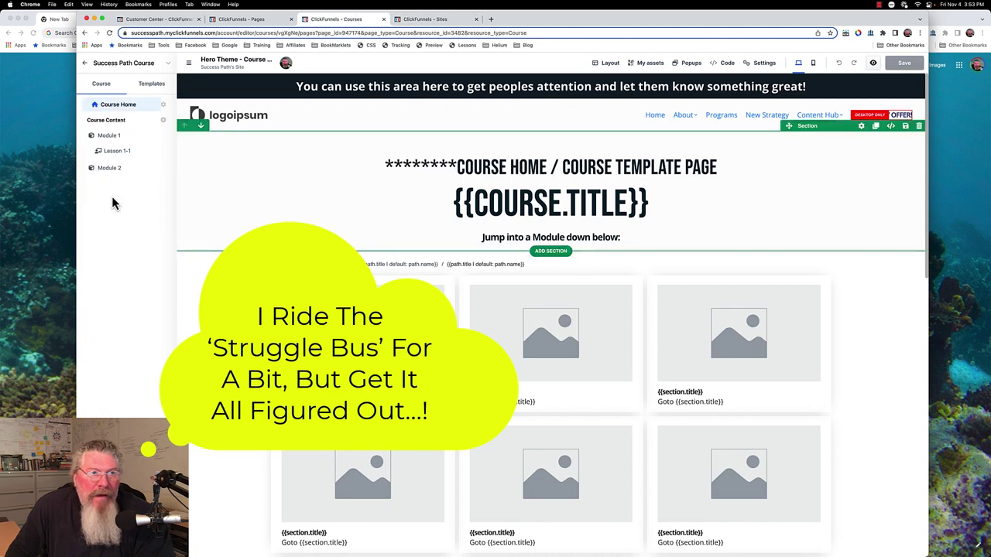
pyautogui.click(84, 65)
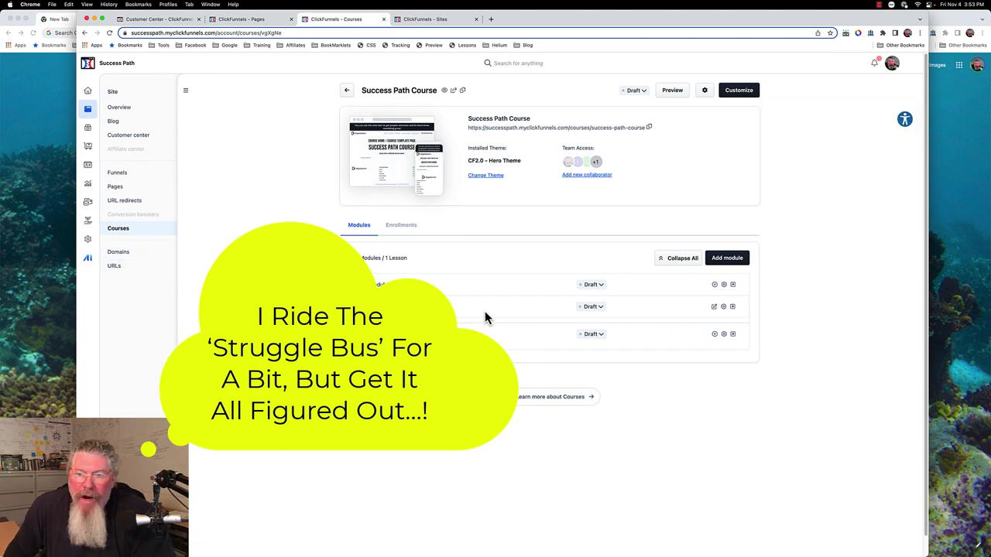
pyautogui.click(736, 94)
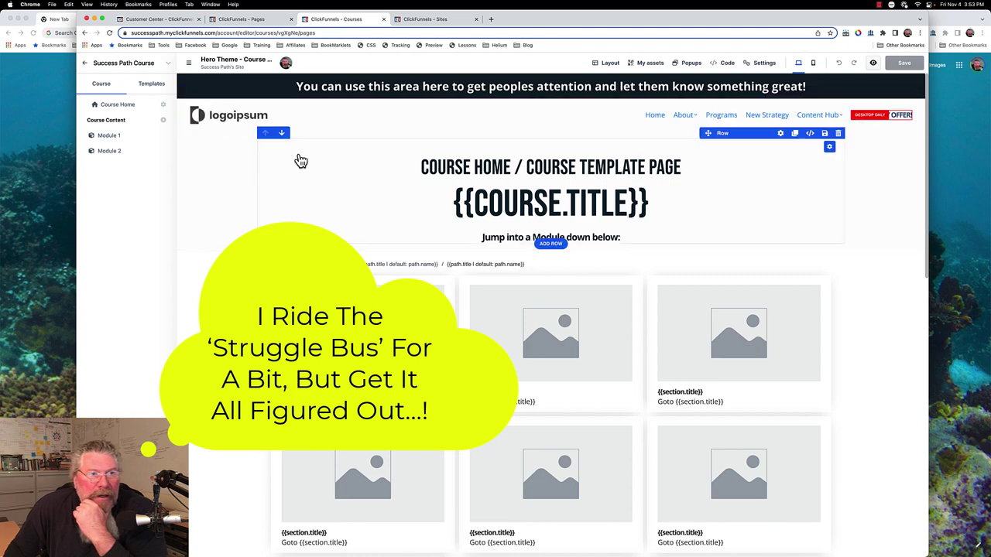
pyautogui.click(152, 84)
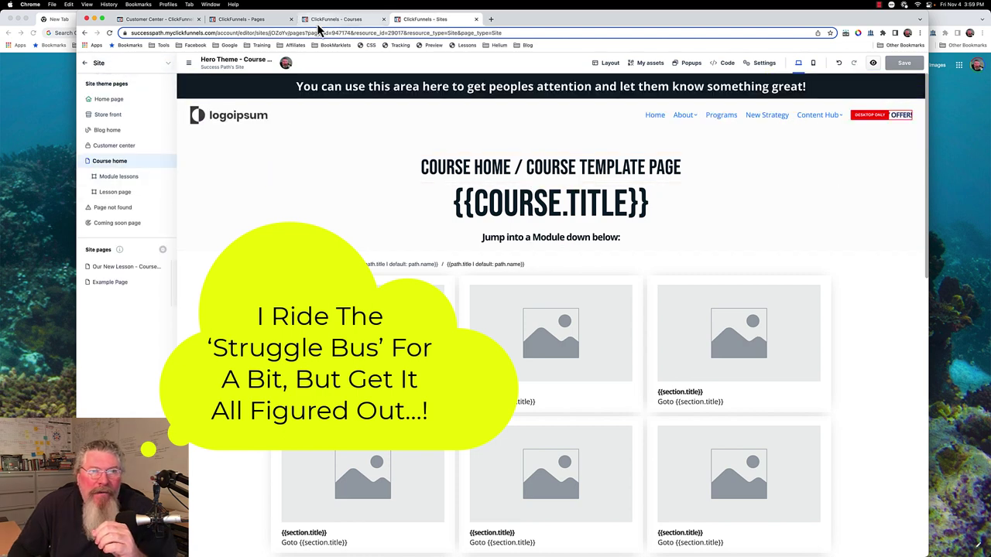
# Open the Success Path Course details from the Course Home settings and go to the template page override under Advanced Settings.
pyautogui.click(323, 24)
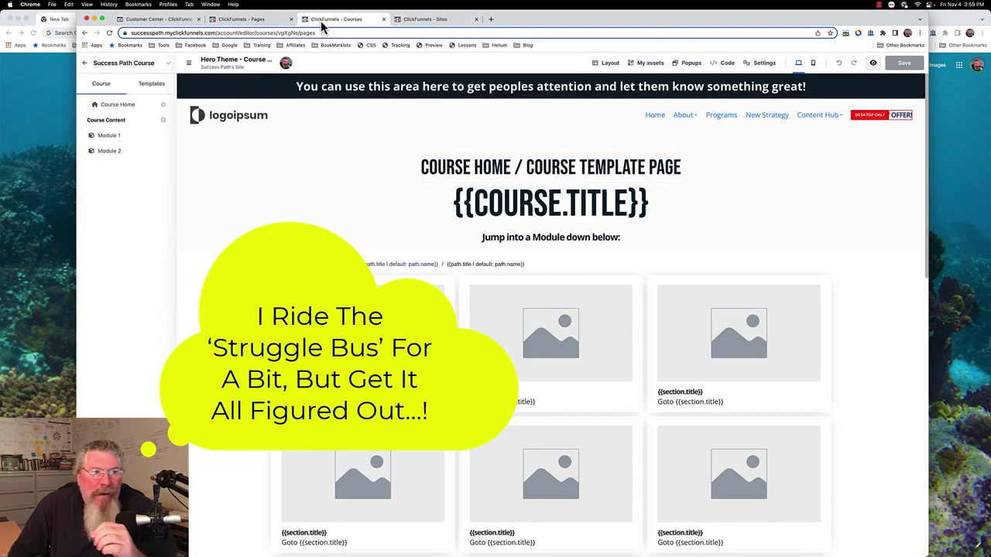
pyautogui.click(134, 111)
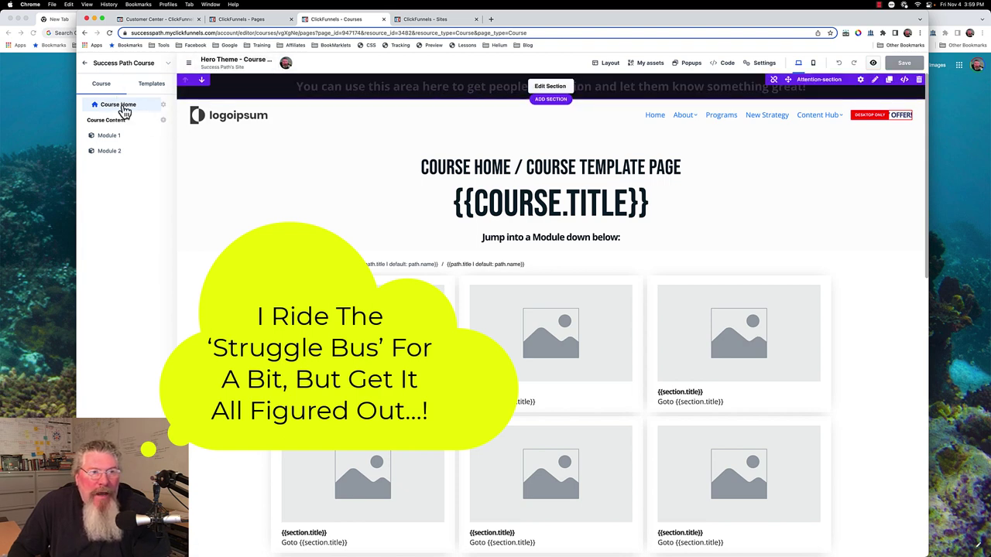
pyautogui.click(163, 106)
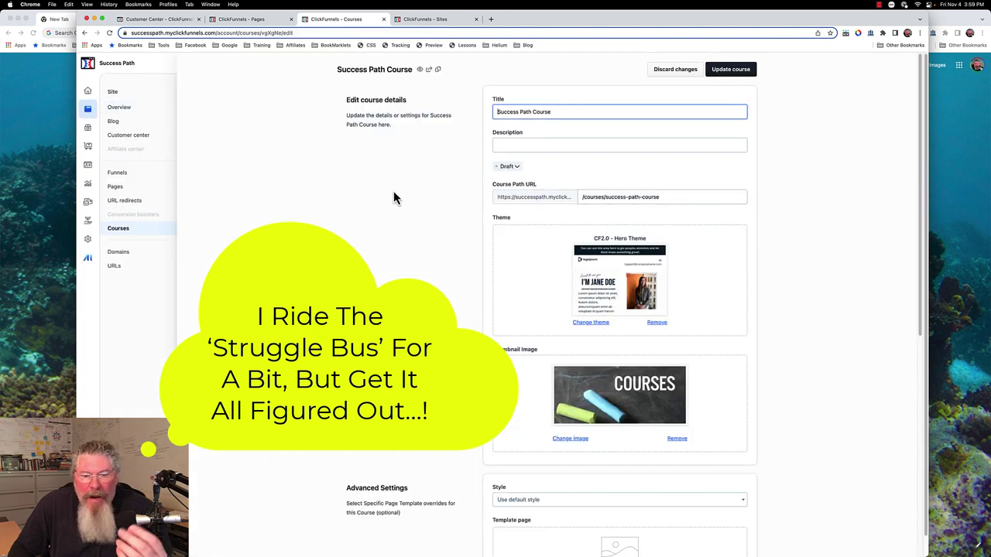
pyautogui.scroll(-10, 394, 191)
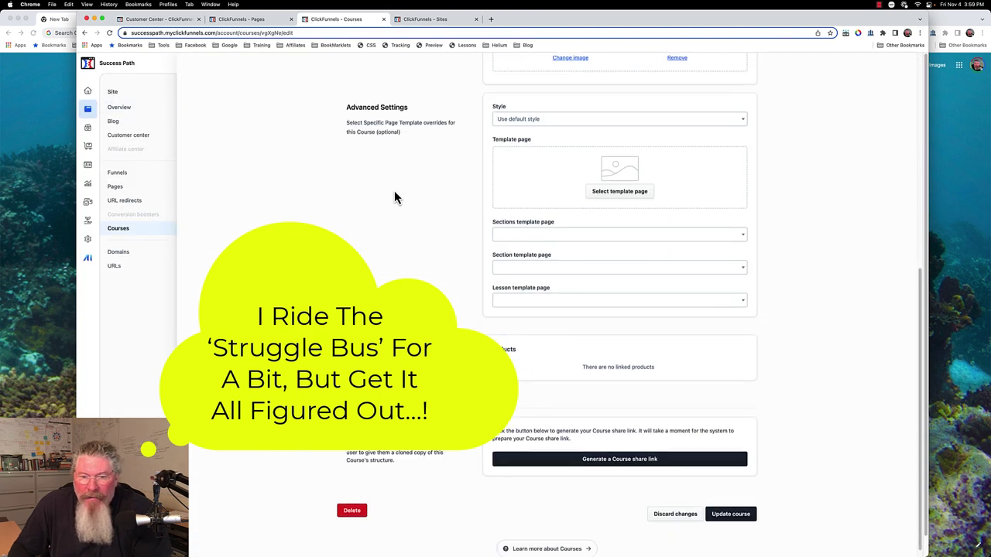
pyautogui.scroll(7, 394, 190)
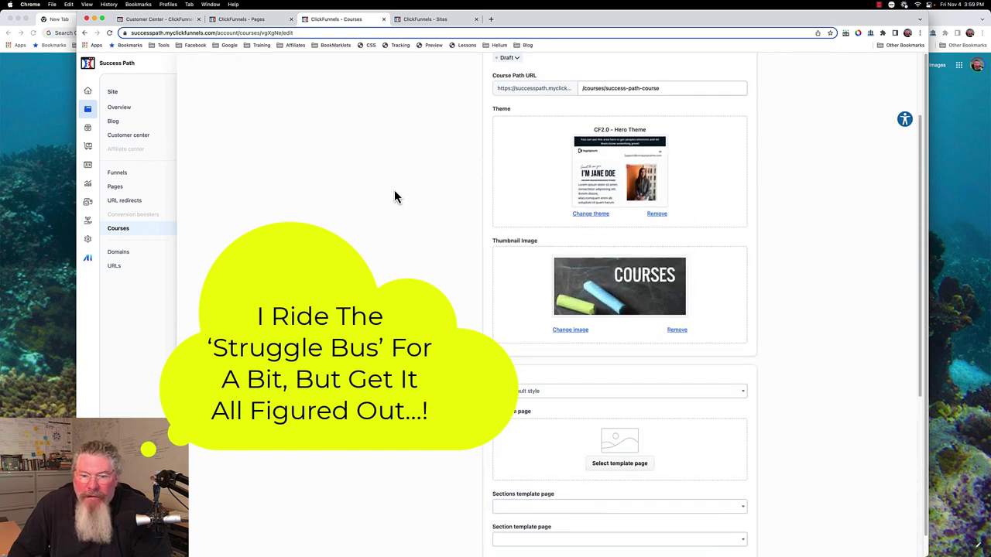
pyautogui.scroll(-6, 394, 194)
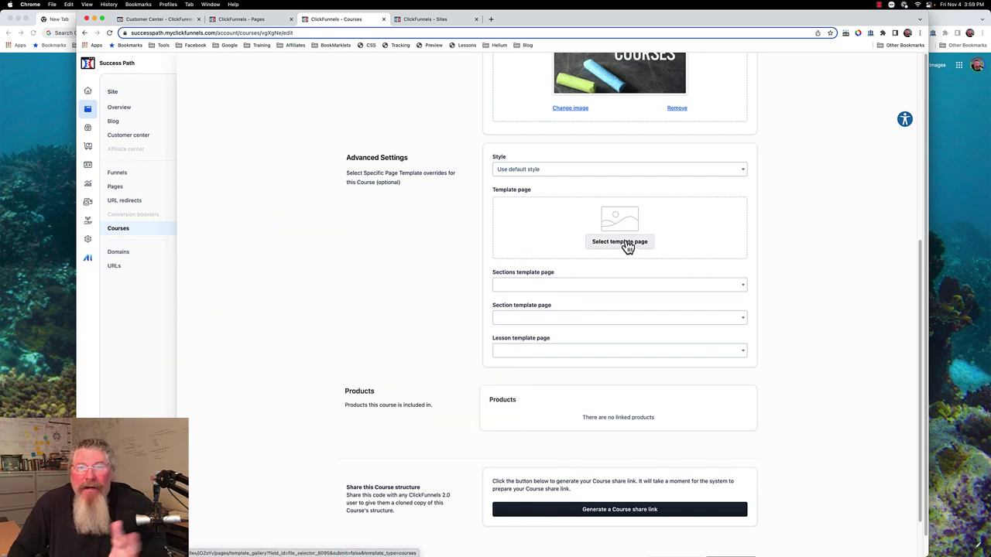
# Assign "Success Path - Course Home" as the course's template page under Advanced Settings and update the course.
pyautogui.click(628, 246)
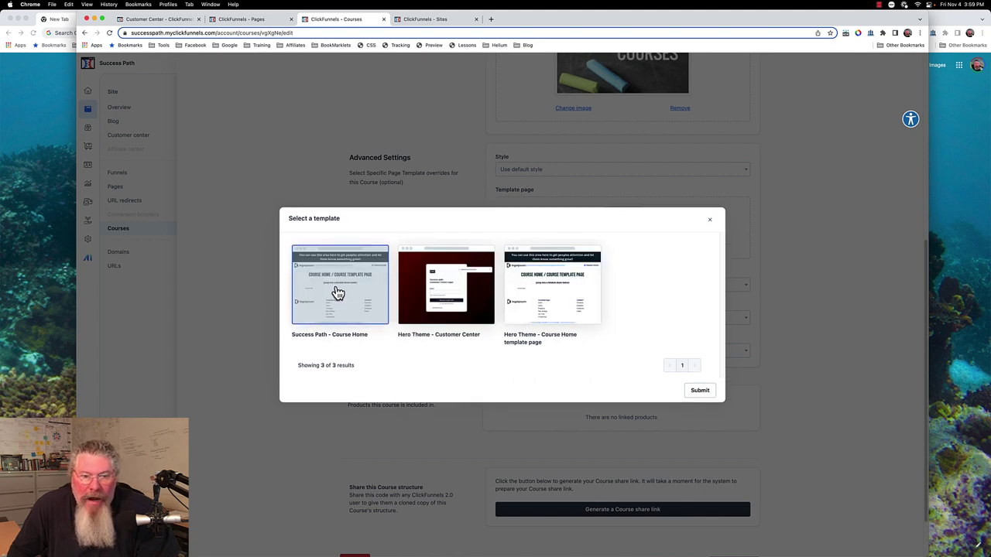
pyautogui.click(699, 393)
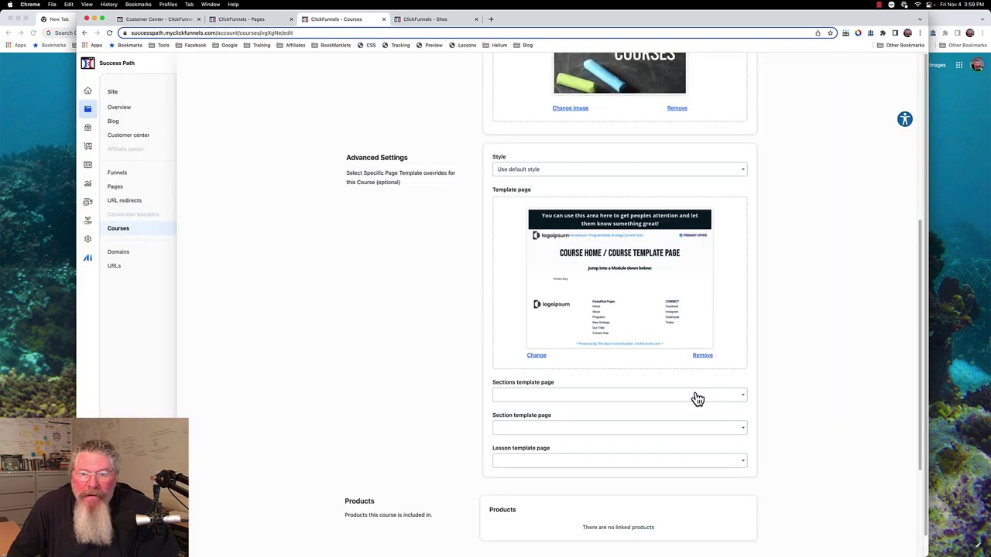
pyautogui.scroll(-5, 740, 369)
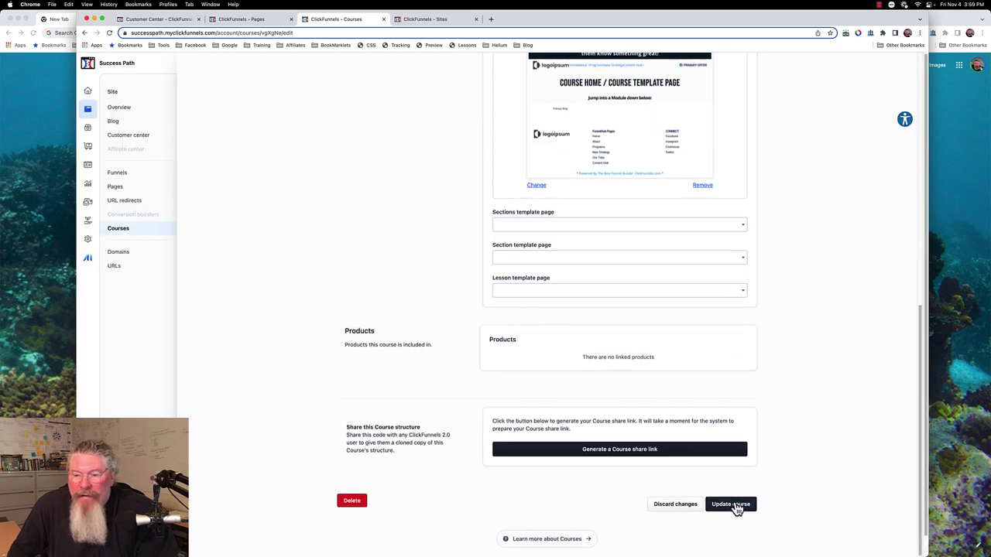
pyautogui.click(731, 504)
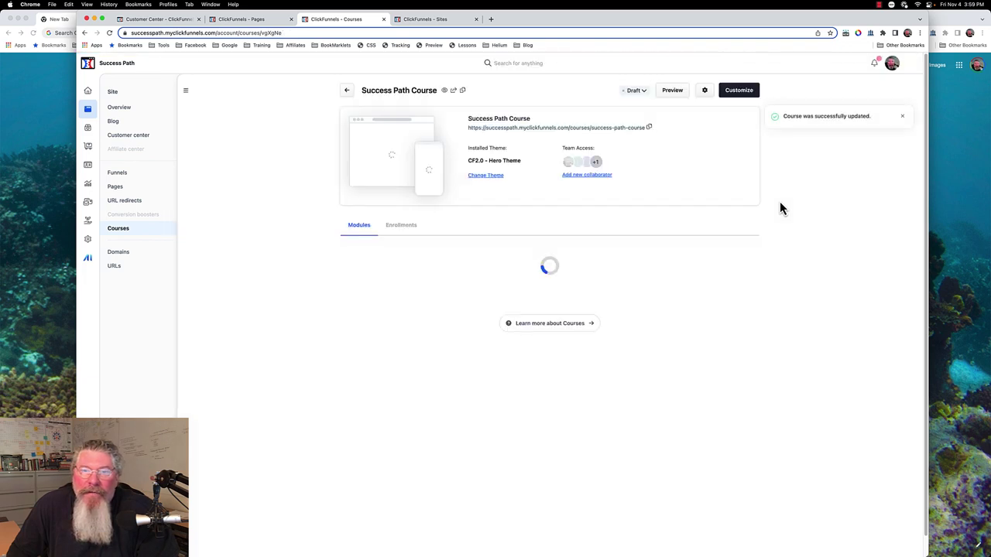
# Customize the course, prefix the Course Home page headline with "Success Path -" and save the page.
pyautogui.click(737, 93)
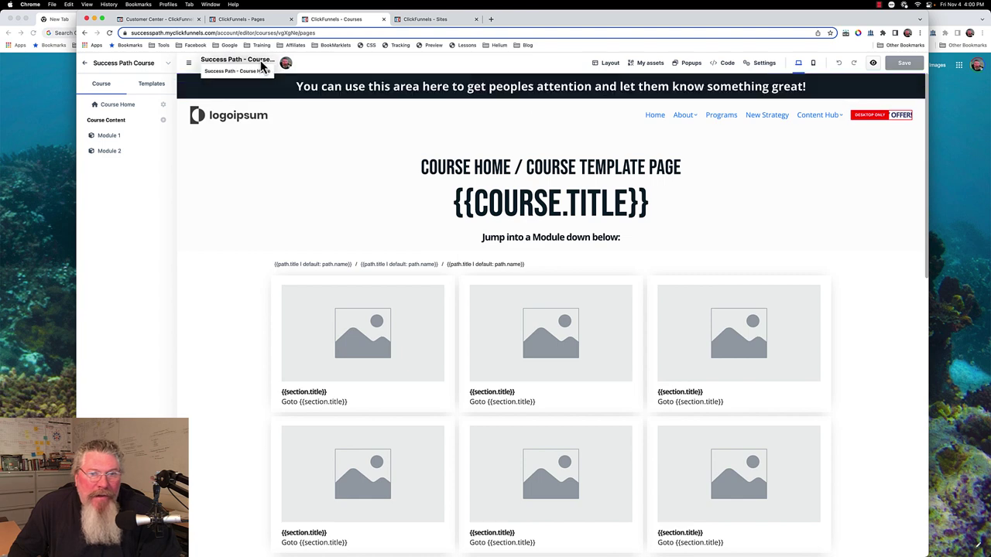
pyautogui.click(428, 164)
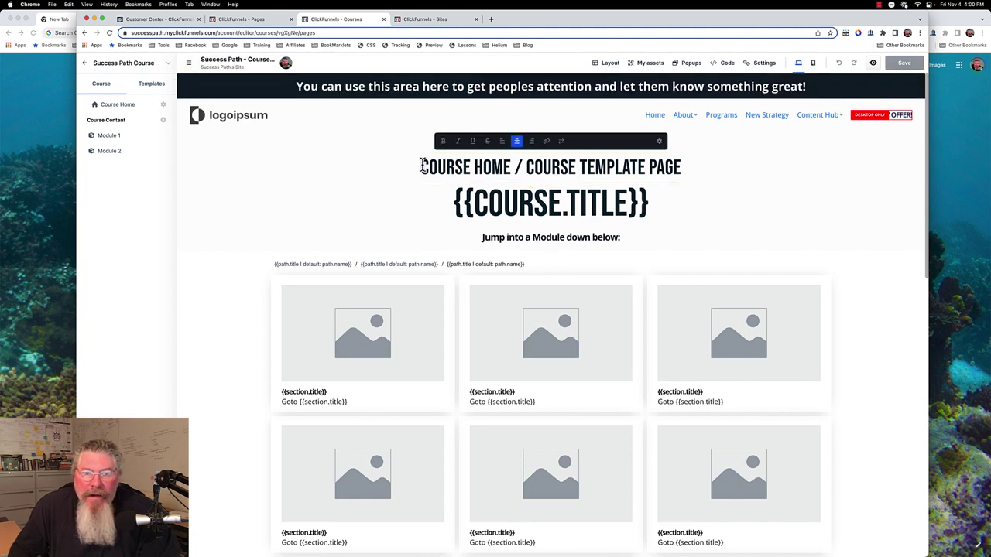
pyautogui.write('Succe')
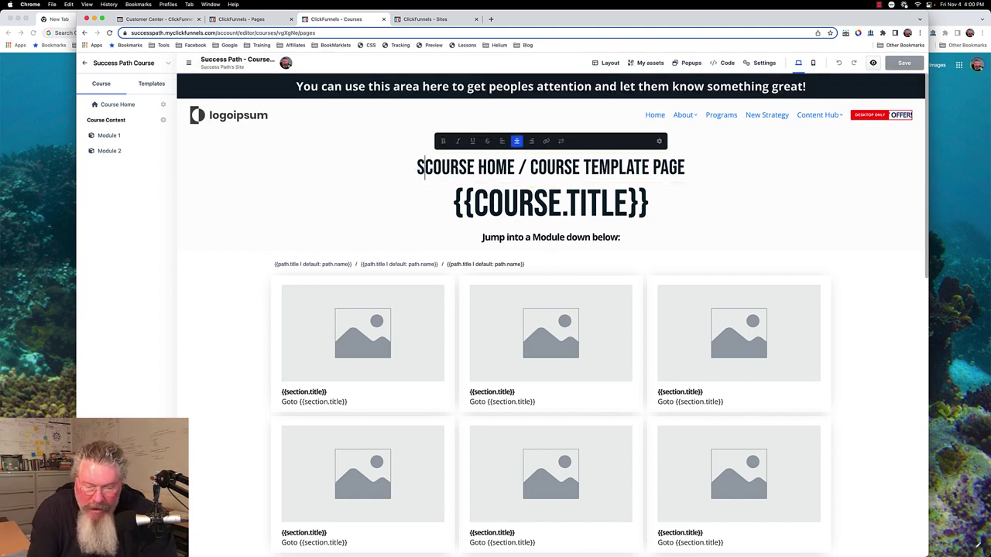
pyautogui.write('ss Path')
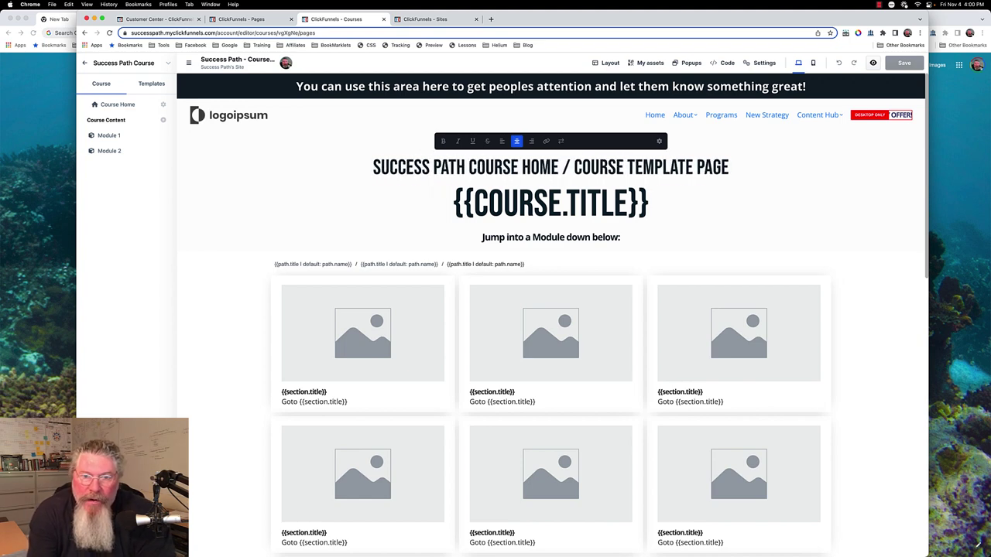
pyautogui.write(' -')
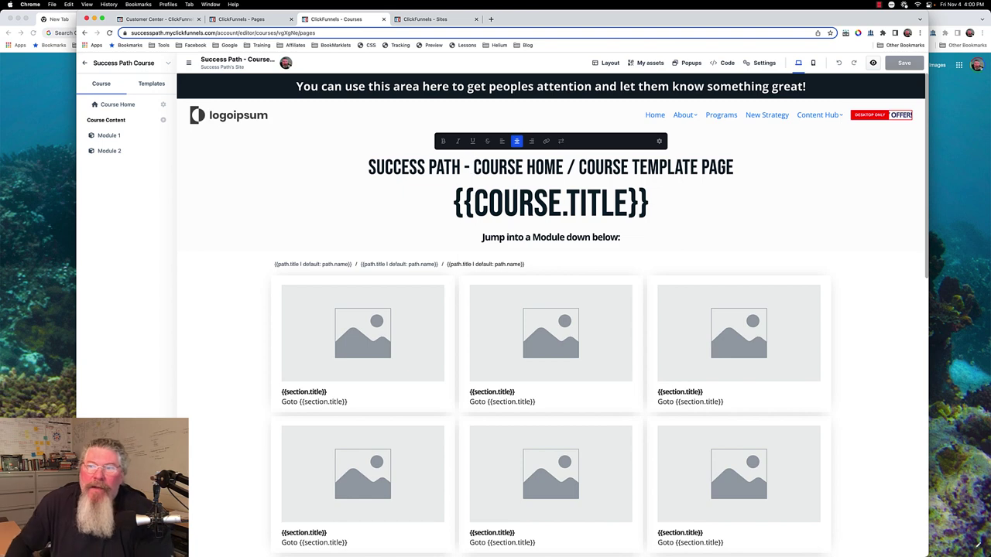
pyautogui.click(688, 204)
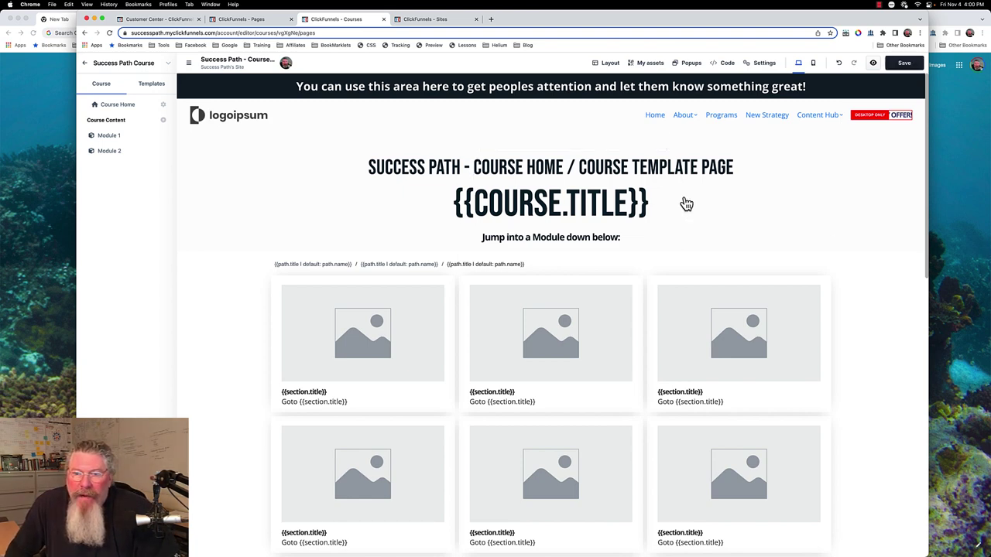
pyautogui.click(900, 65)
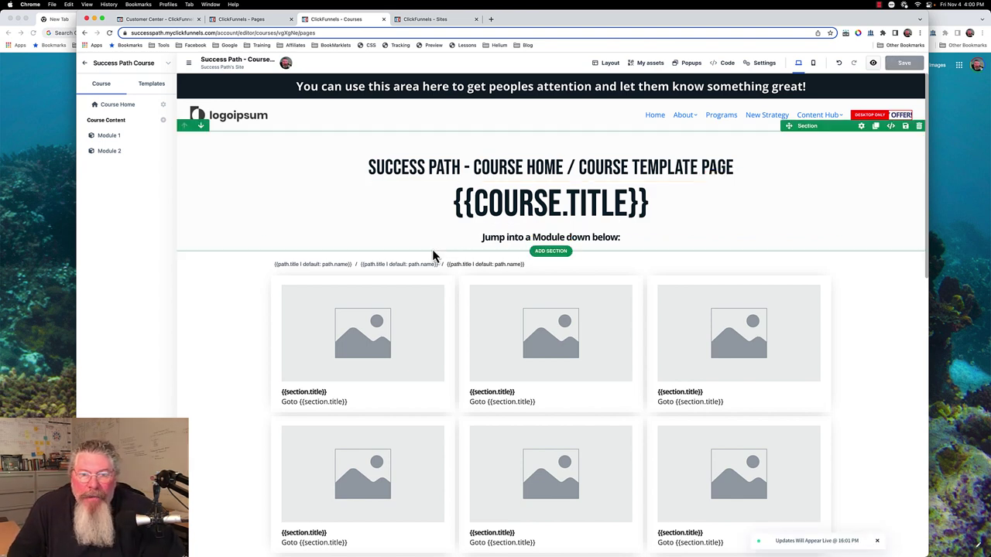
# Review the Course Home page down to its footer and check the course's list of templates.
pyautogui.scroll(-5, 410, 244)
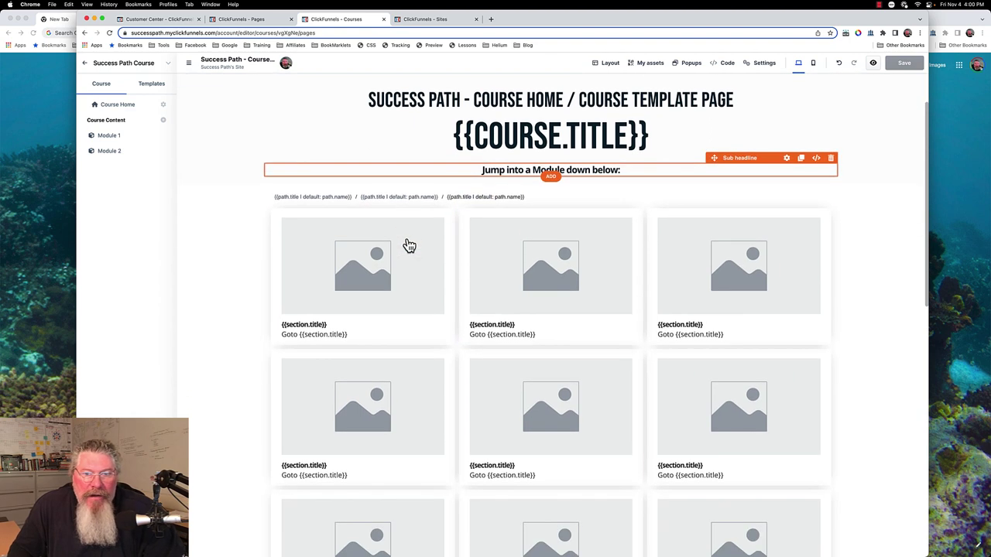
pyautogui.scroll(-8, 410, 244)
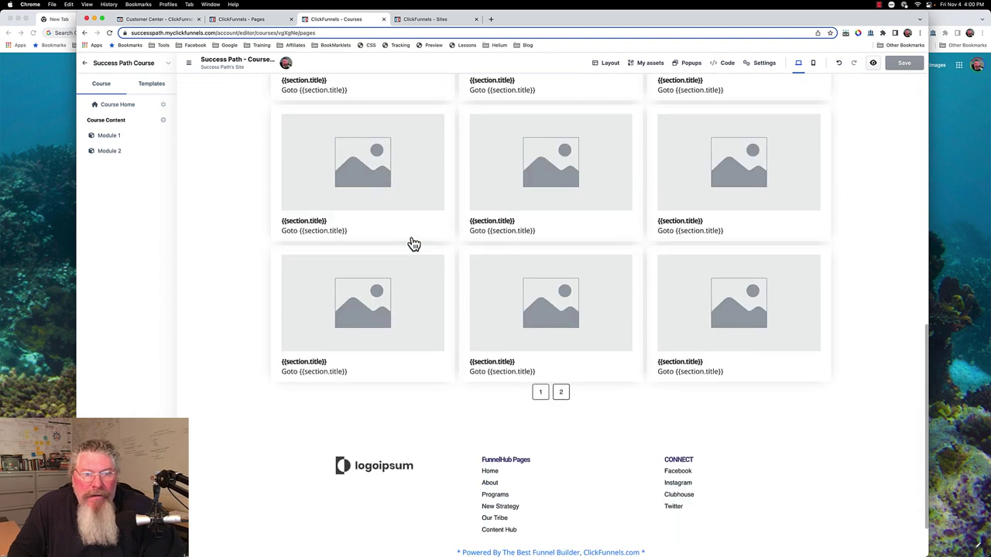
pyautogui.scroll(12, 579, 191)
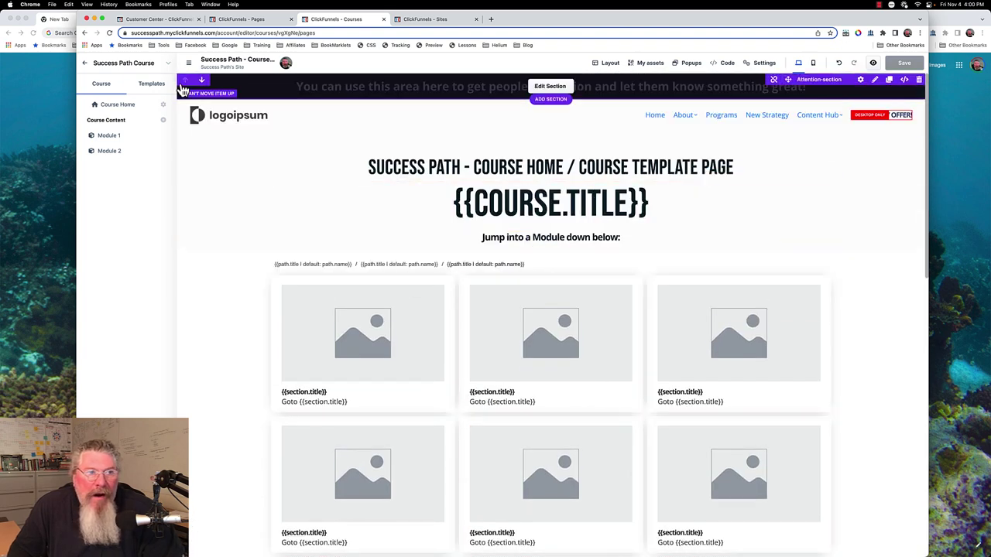
pyautogui.click(151, 87)
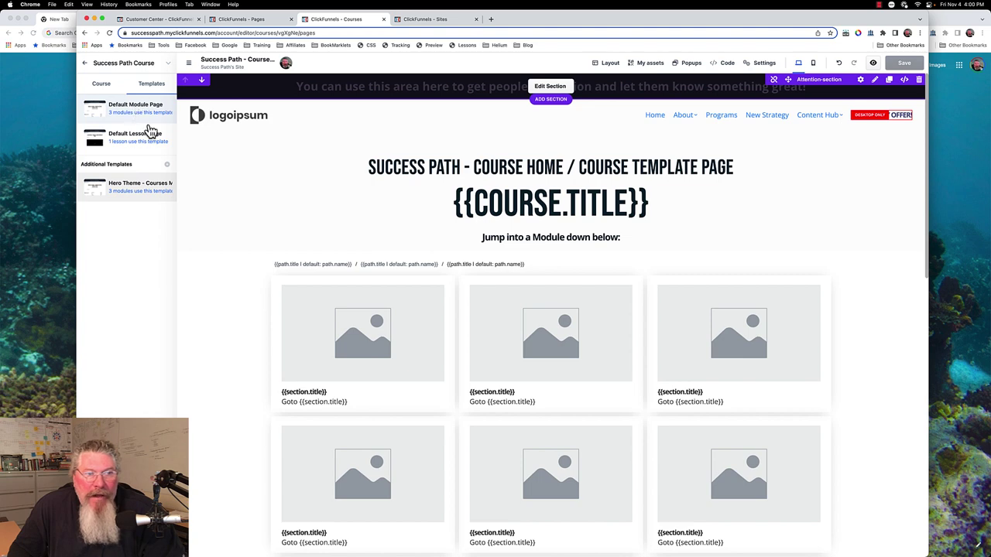
pyautogui.click(101, 84)
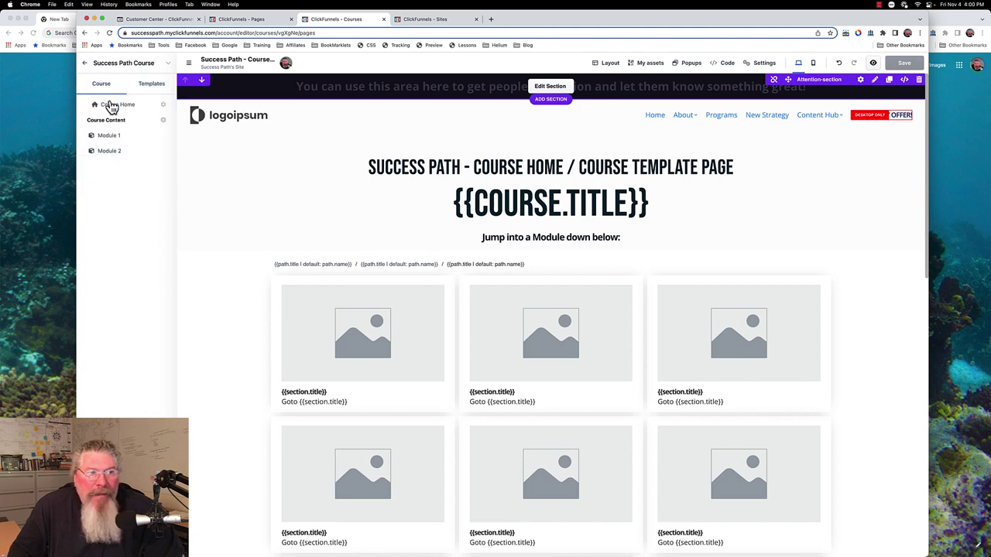
# Clear Module 1's template page in its advanced settings, browse the available templates and return to the course editor without updating the module.
pyautogui.click(109, 136)
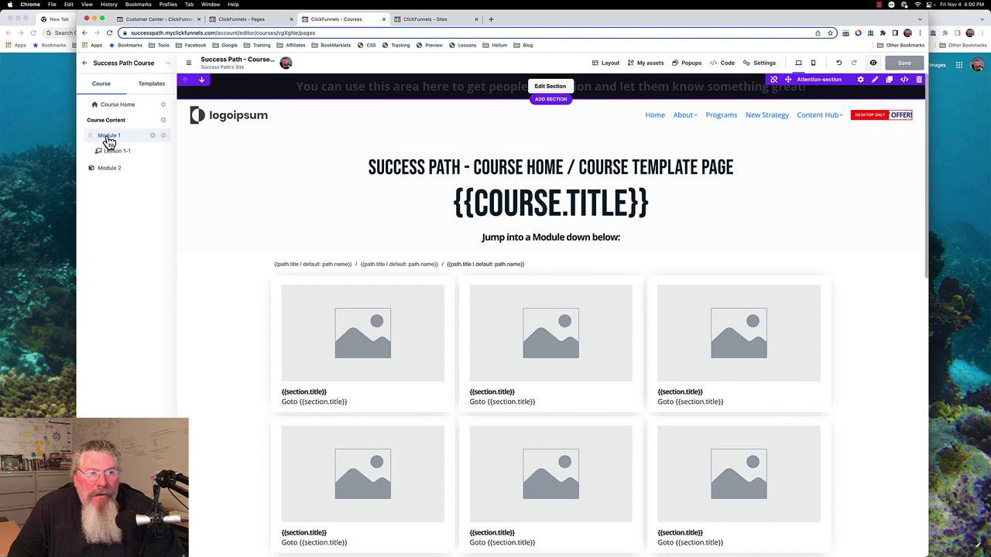
pyautogui.click(163, 137)
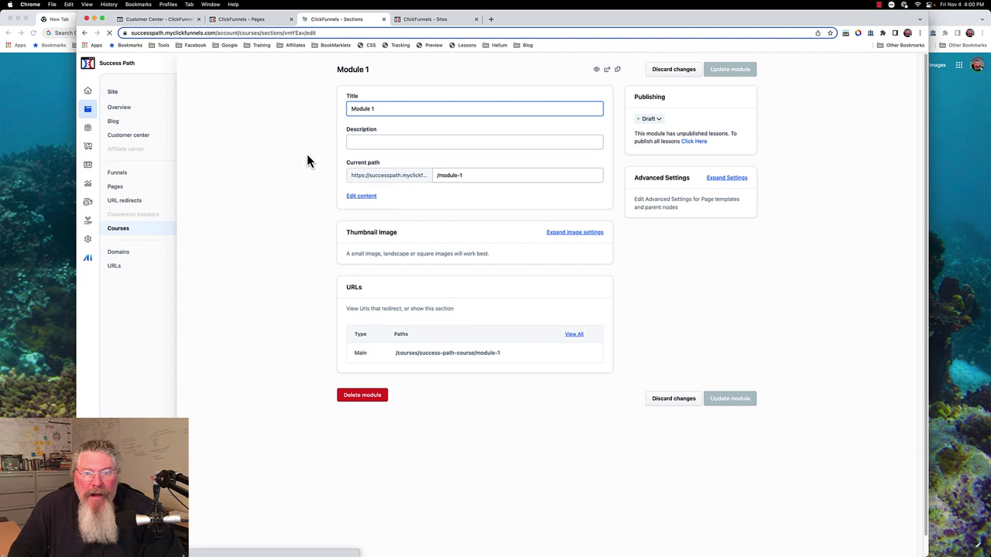
pyautogui.click(732, 179)
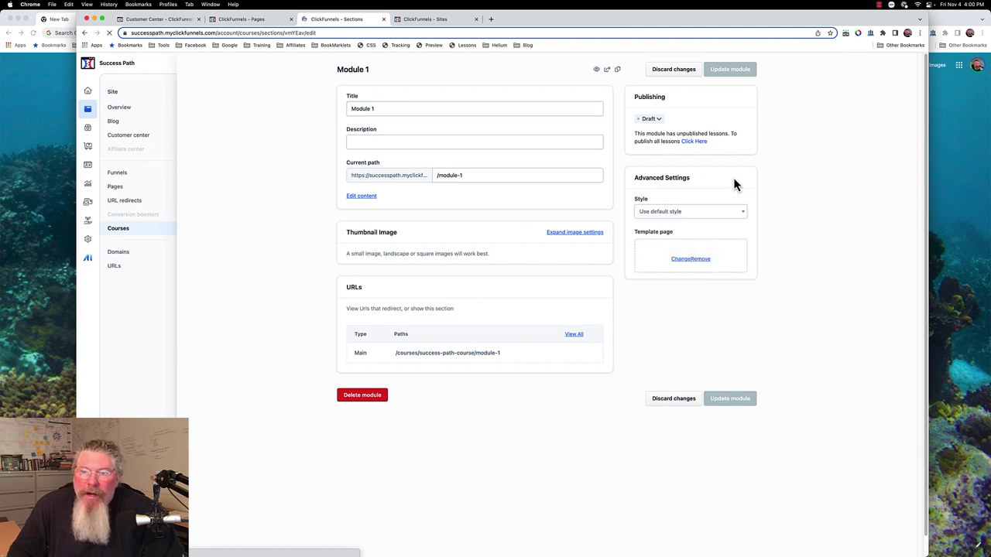
pyautogui.click(694, 262)
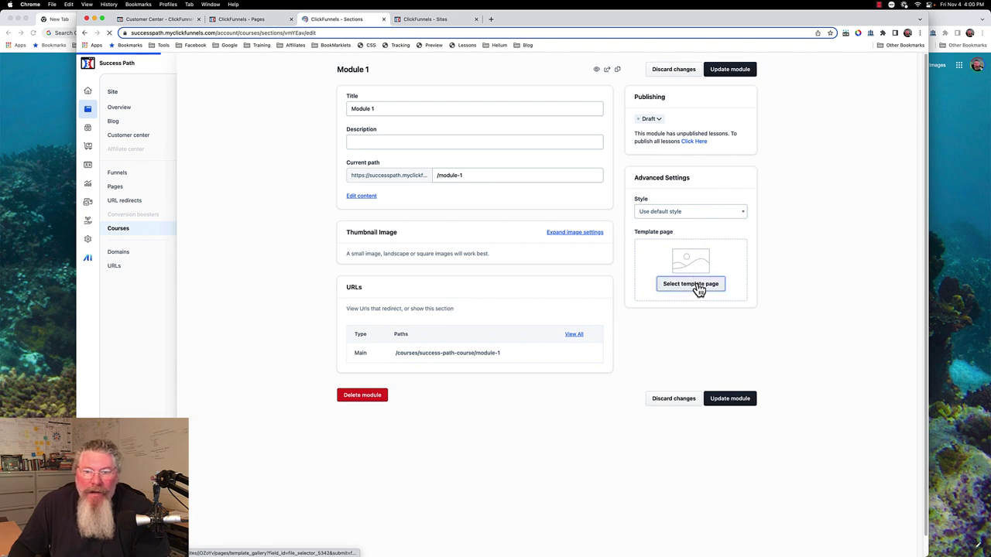
pyautogui.click(698, 288)
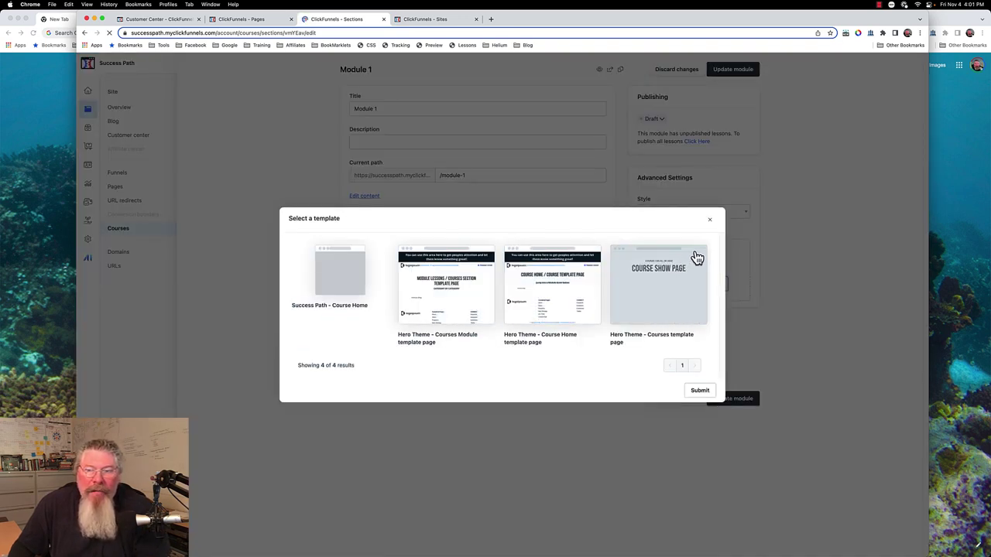
pyautogui.click(710, 223)
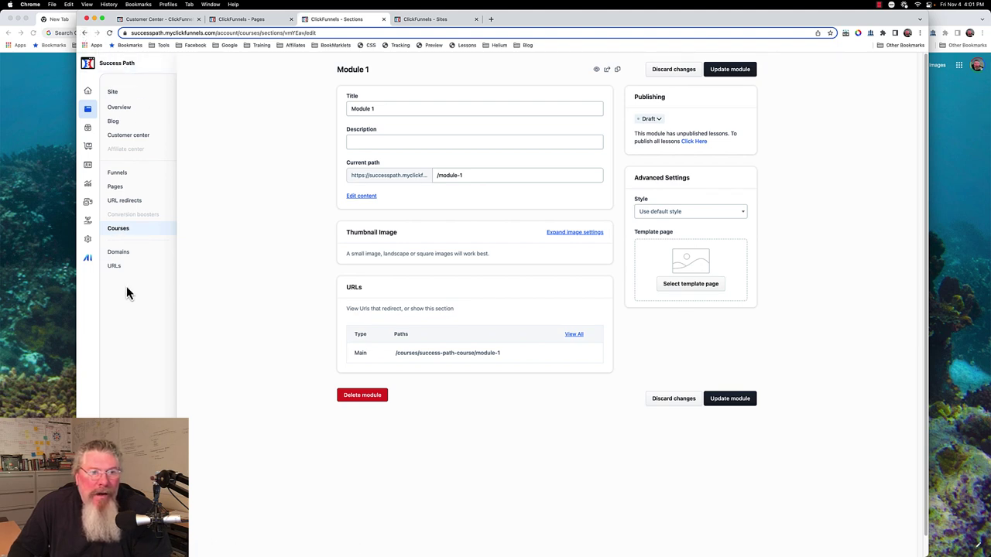
pyautogui.click(84, 33)
pyautogui.click(513, 194)
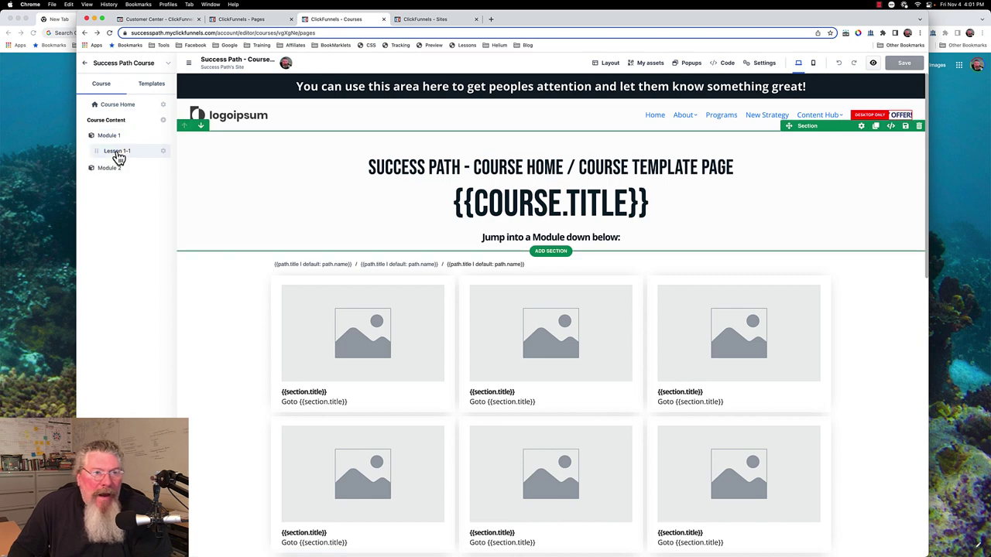
# Open Lesson 1-1 and add a two-column row to its Module Content section, closing the element library without adding an element.
pyautogui.click(118, 154)
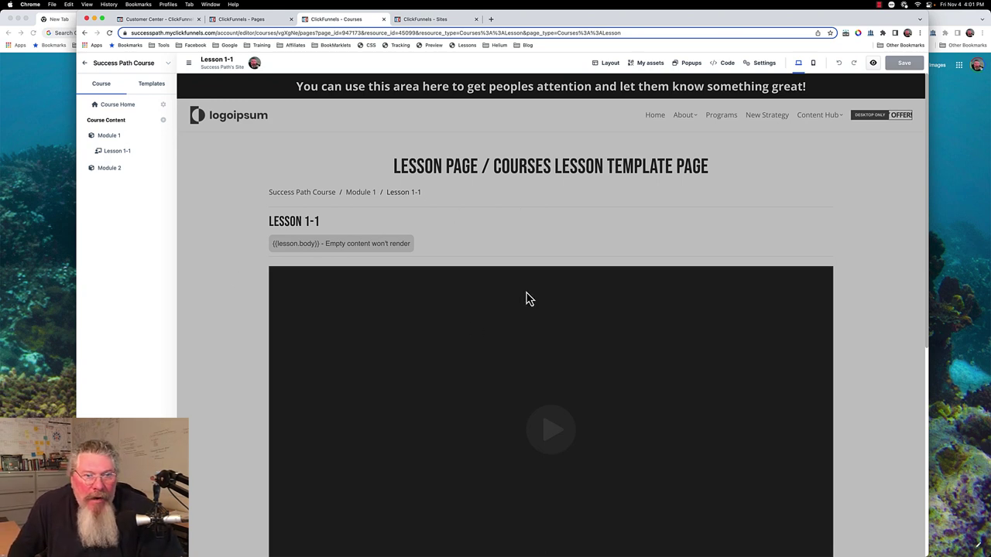
pyautogui.scroll(-3, 555, 250)
pyautogui.scroll(-3, 554, 250)
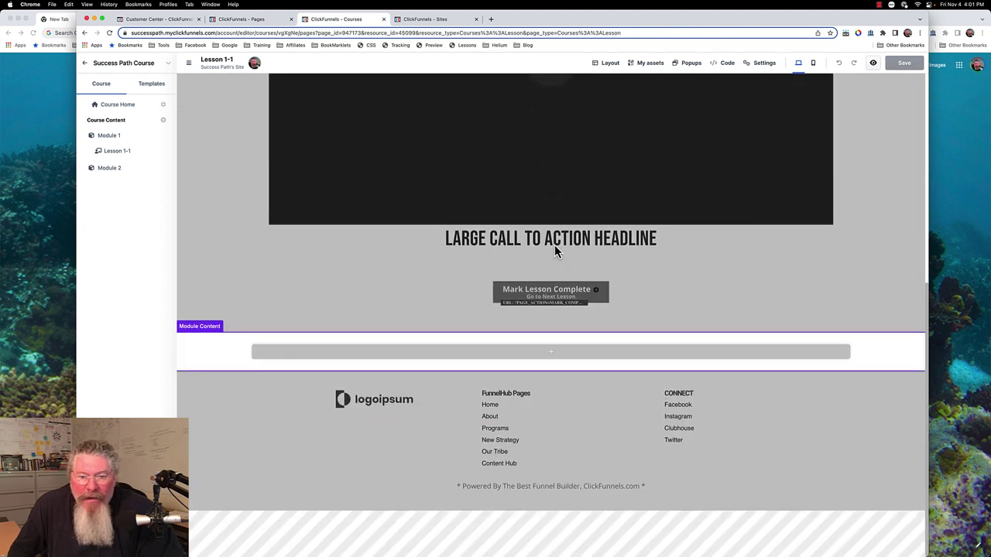
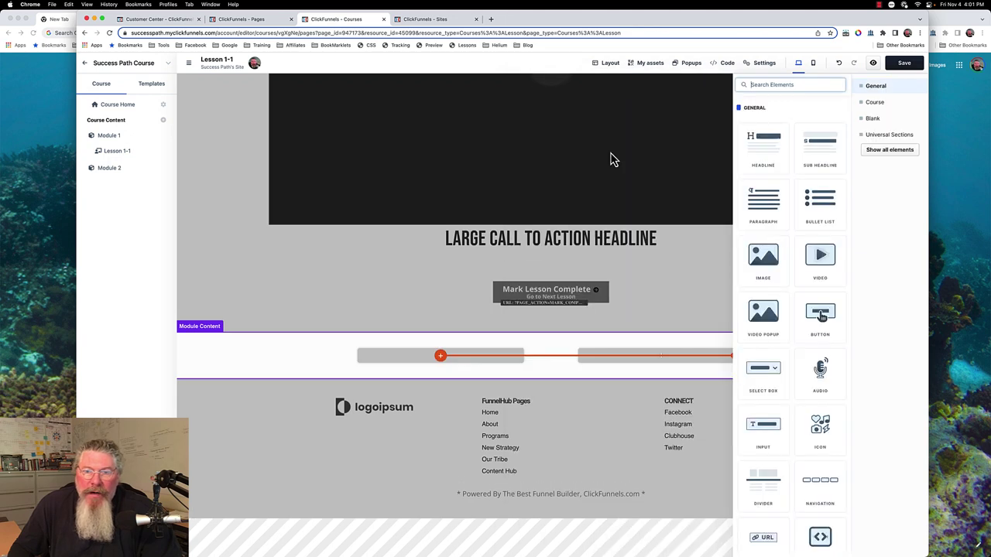
pyautogui.click(654, 306)
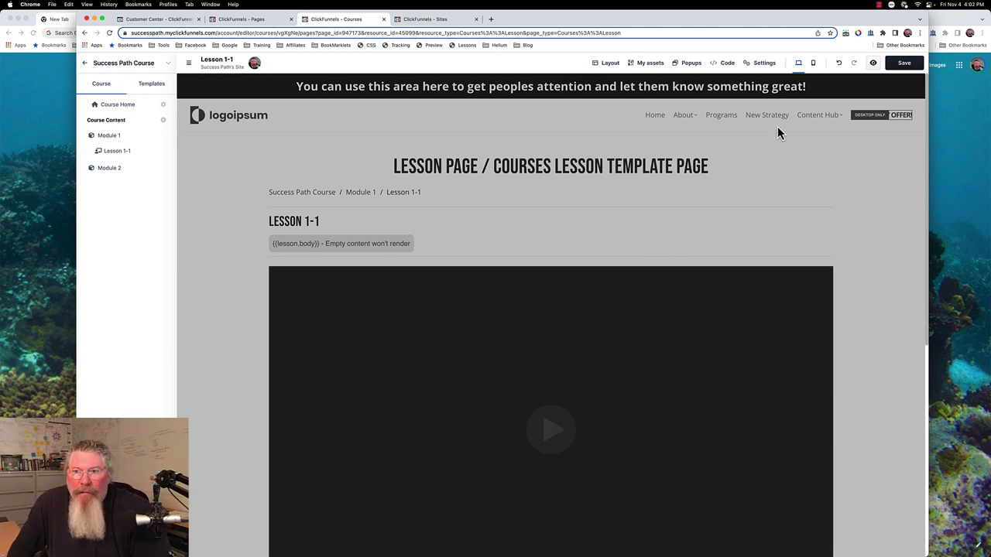
# Open the lesson's template page for editing to view it, and close it to return to Lesson 1-1.
pyautogui.click(797, 171)
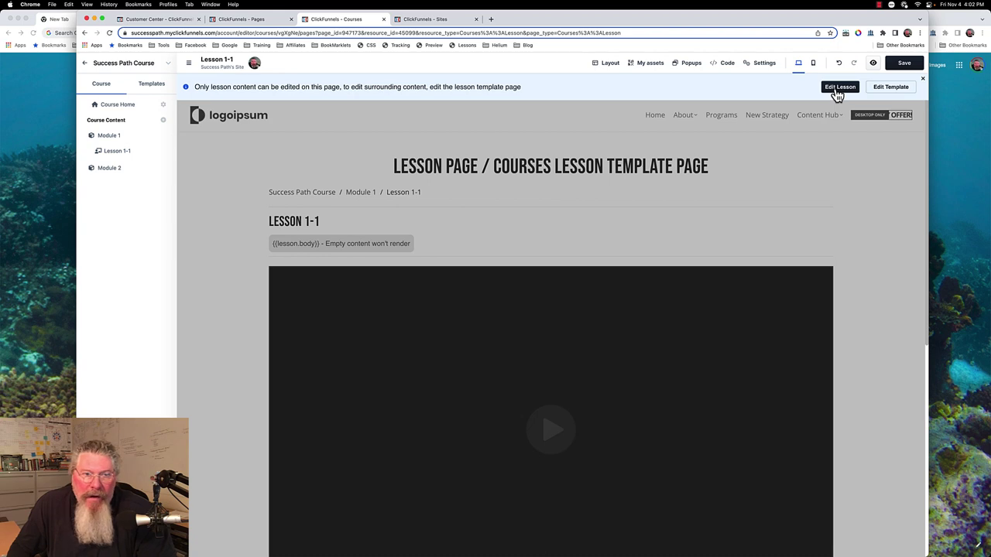
pyautogui.click(888, 91)
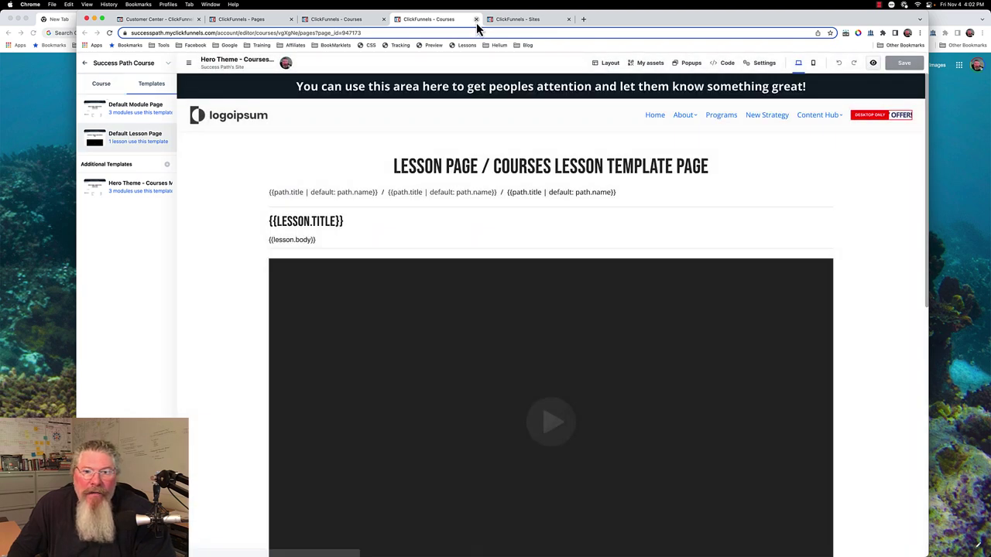
pyautogui.click(476, 19)
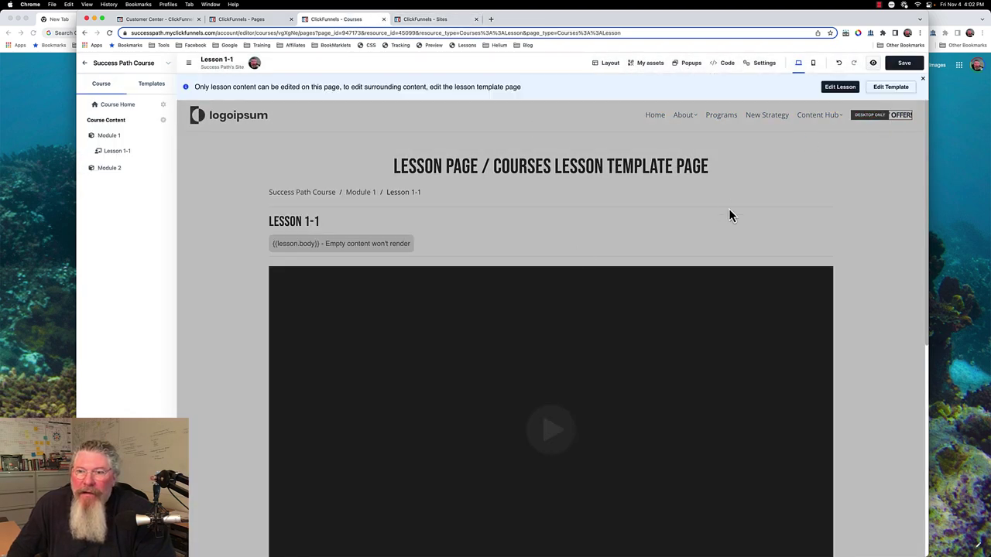
# Examine the Lesson 1-1 page from its template-controlled title, body and video down to the editable Module Content section.
pyautogui.scroll(-2, 735, 236)
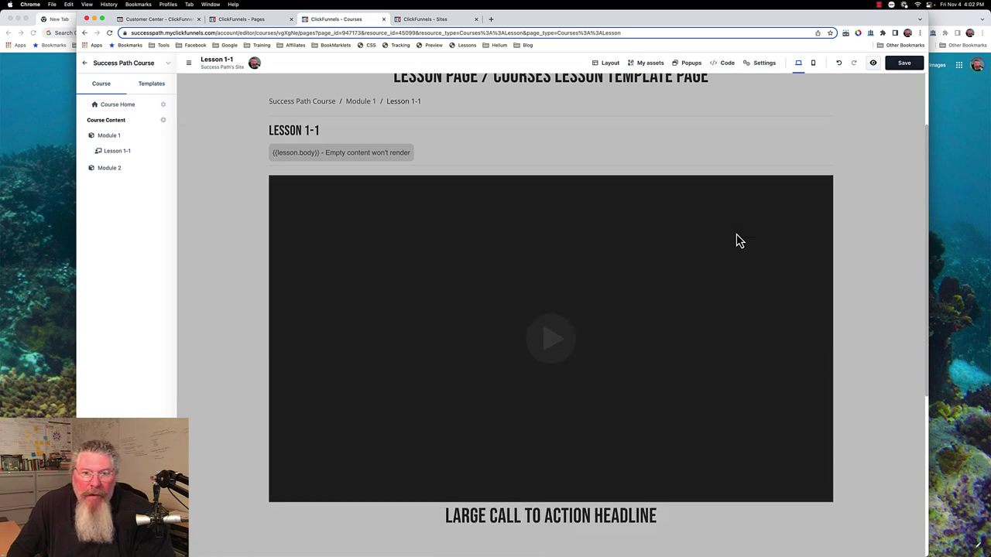
pyautogui.scroll(2, 736, 240)
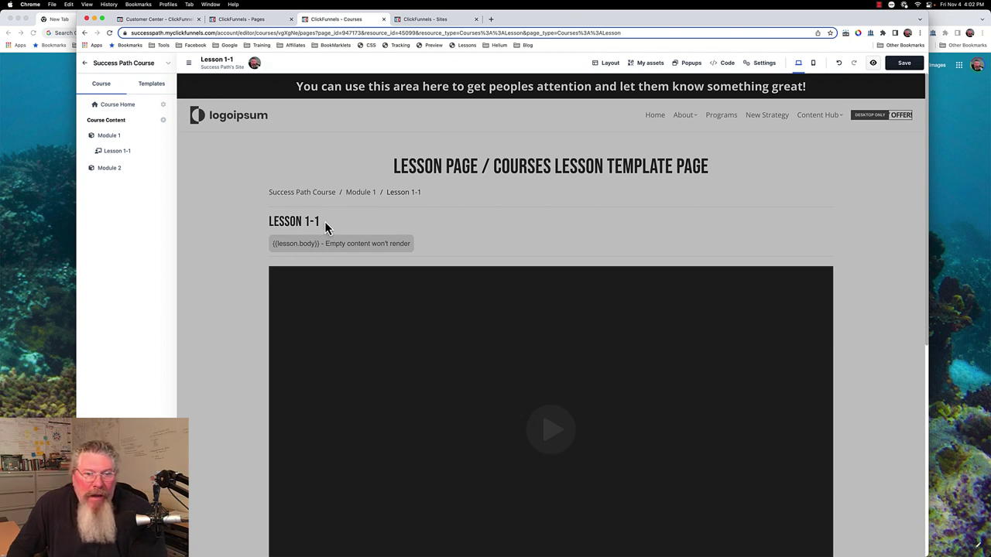
pyautogui.click(269, 223)
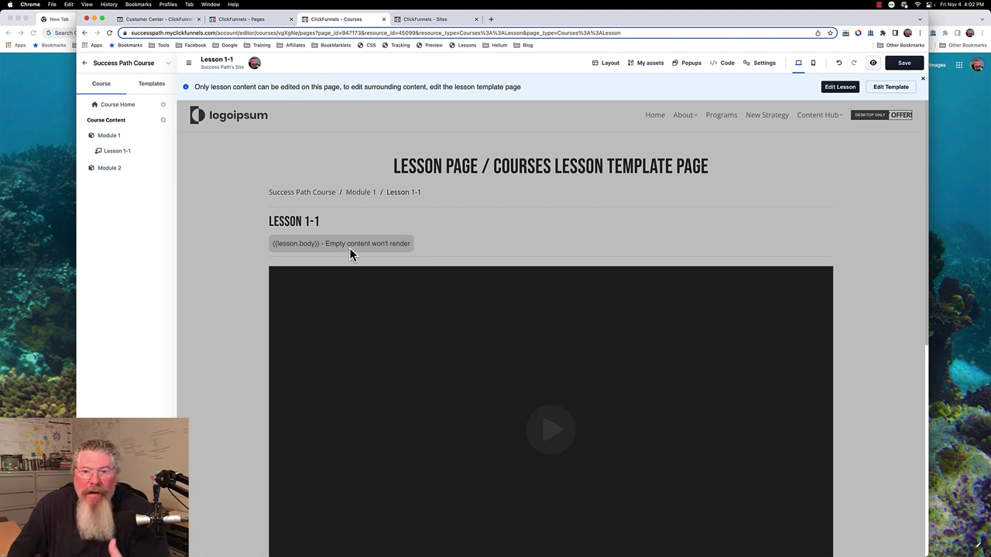
pyautogui.scroll(-3, 349, 251)
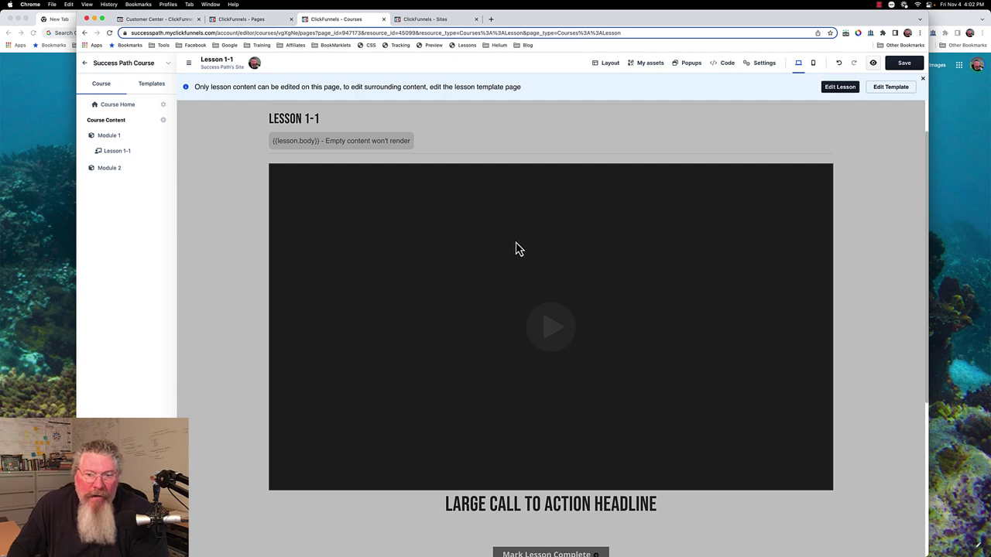
pyautogui.scroll(-5, 517, 388)
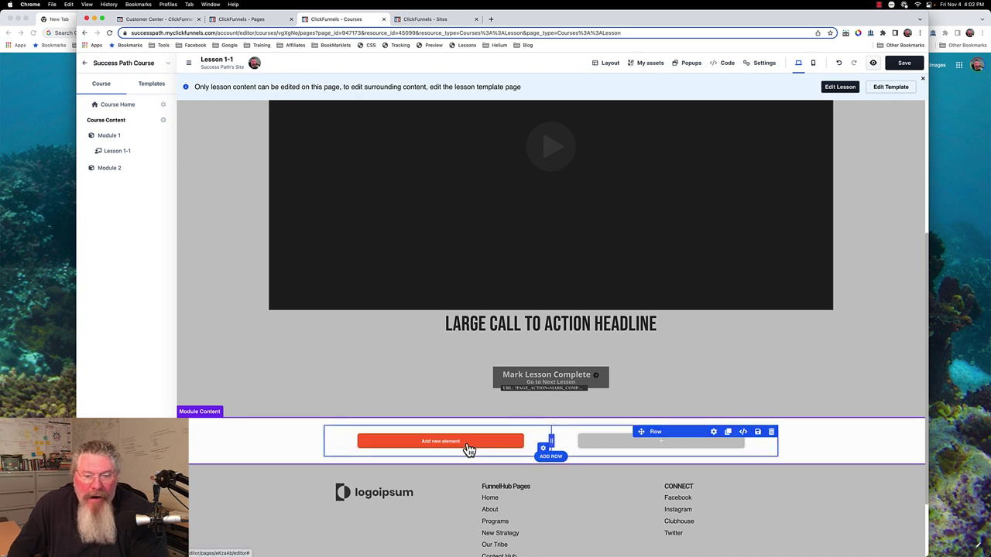
# Add the ready-made Header 2 section below the two-column row in Lesson 1-1's Module Content area.
pyautogui.scroll(8, 469, 449)
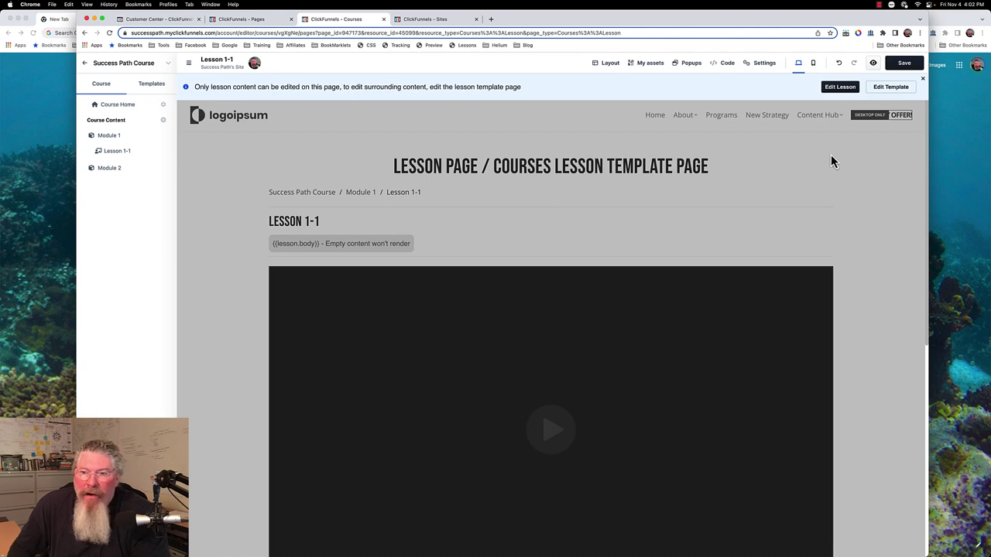
pyautogui.scroll(-5, 573, 205)
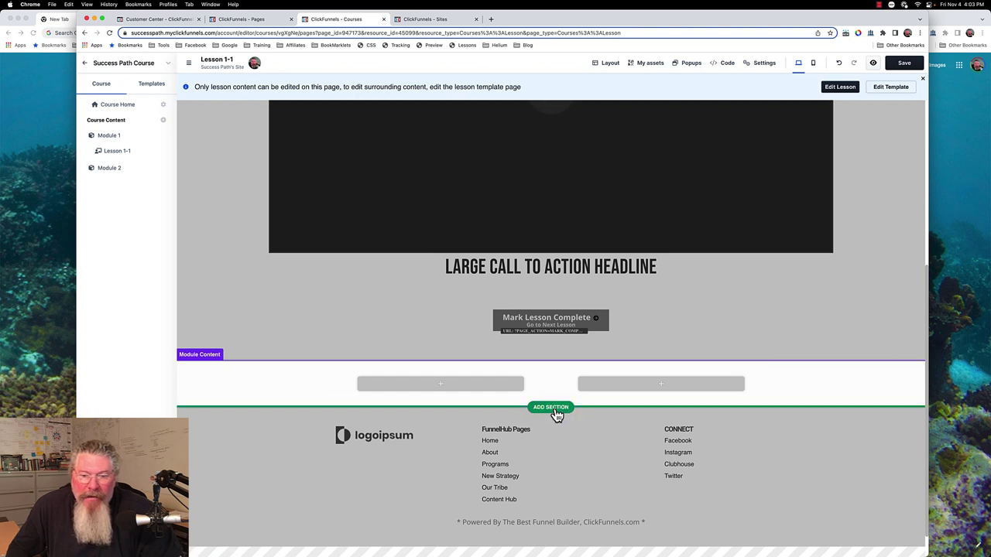
pyautogui.click(550, 407)
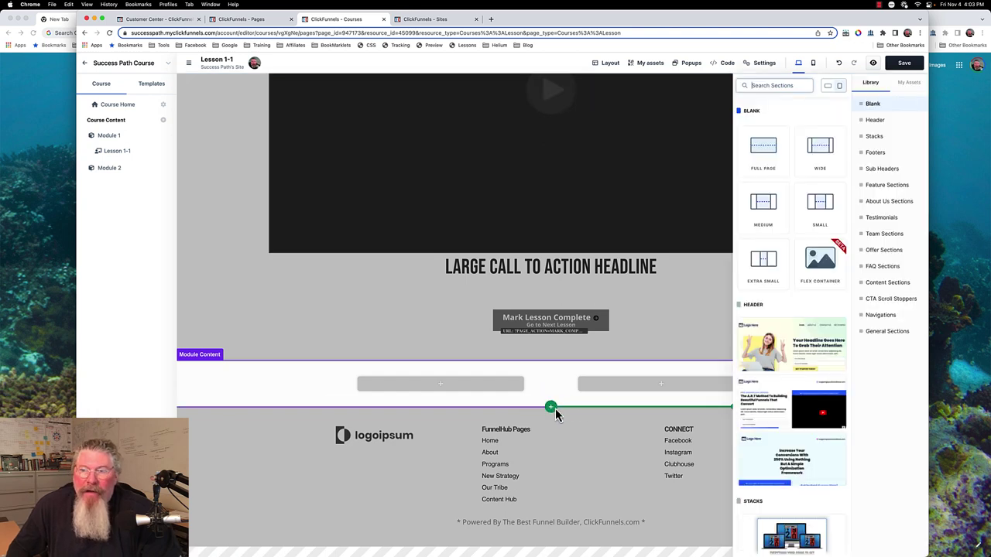
pyautogui.click(802, 344)
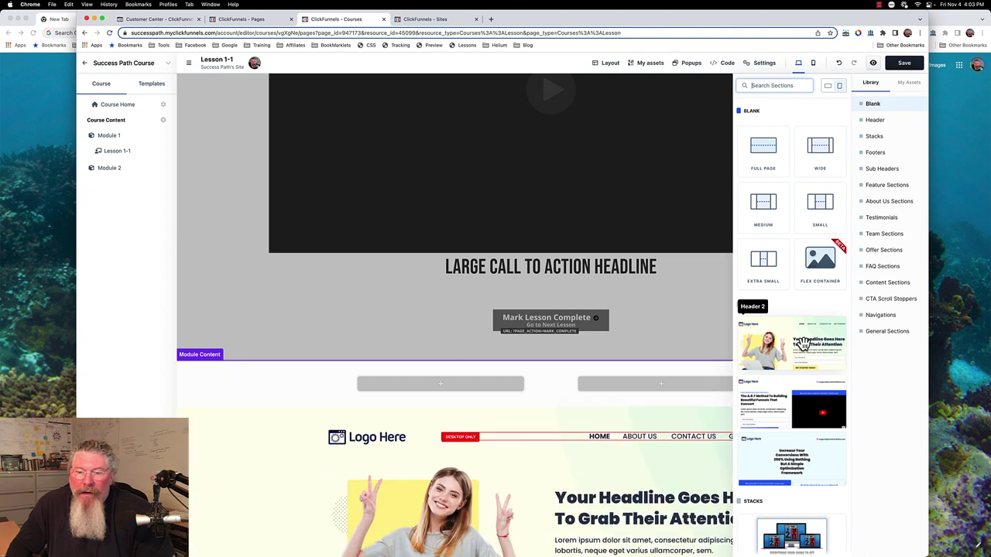
pyautogui.click(582, 462)
pyautogui.scroll(-3, 619, 387)
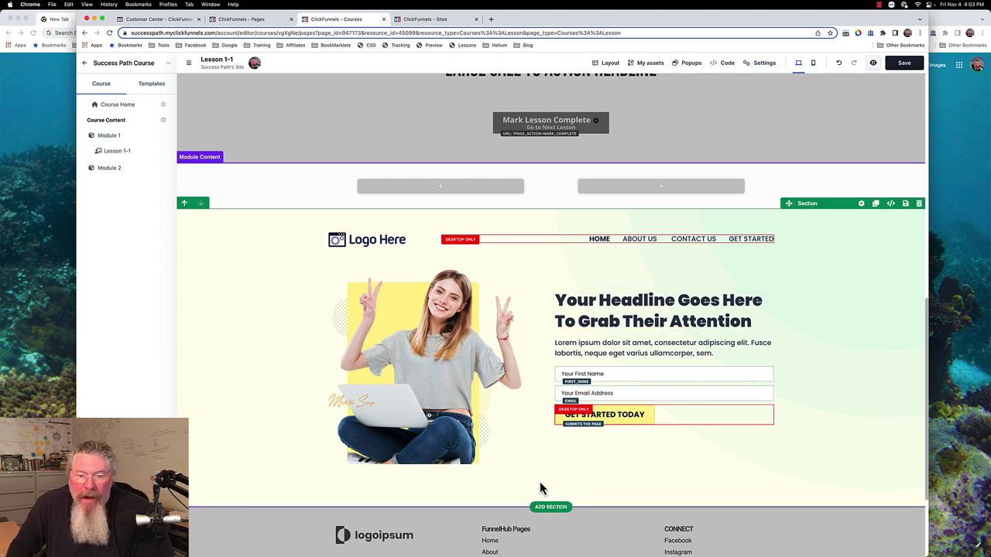
# Add the ready-made Header 3 section beneath the Header 2 section in Module Content.
pyautogui.click(551, 508)
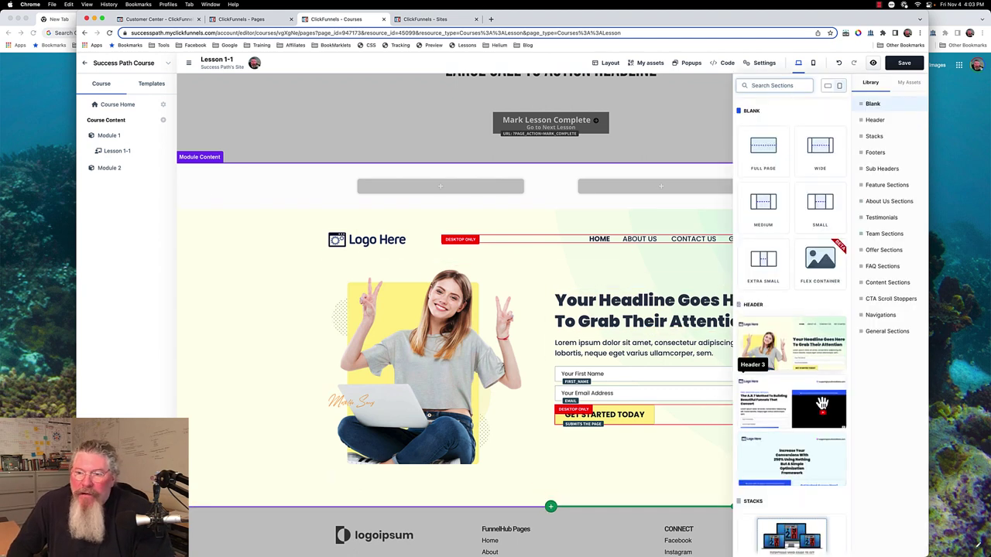
pyautogui.click(803, 425)
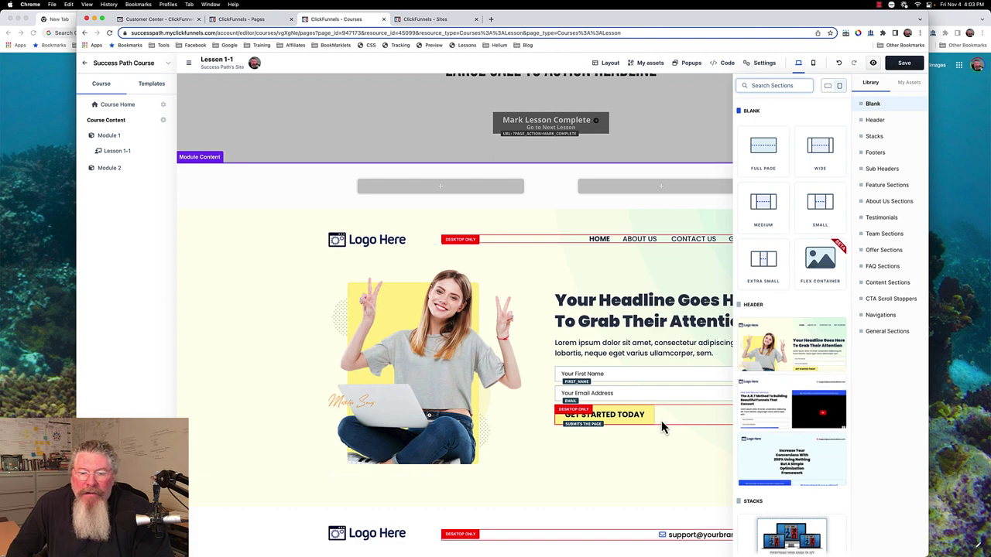
pyautogui.scroll(-5, 639, 459)
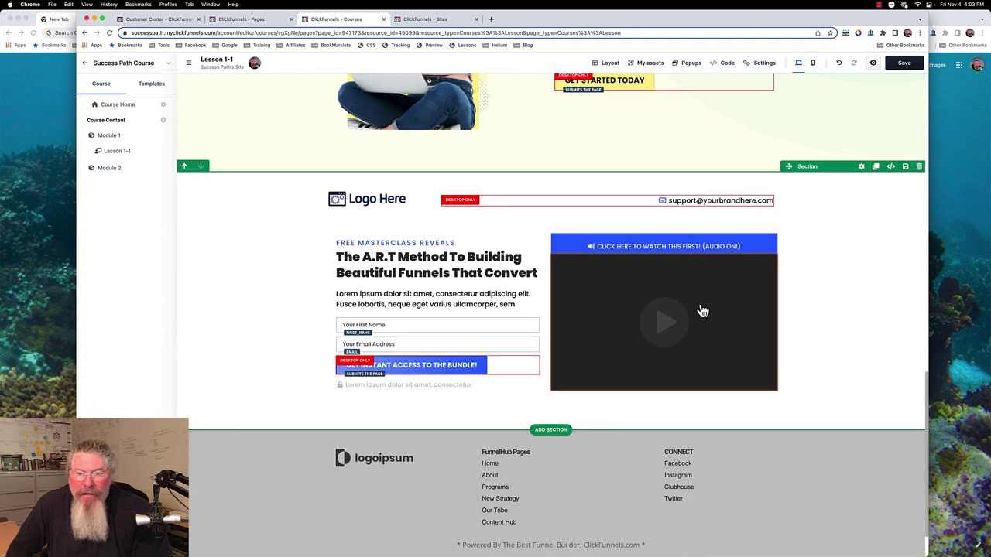
pyautogui.scroll(5, 785, 304)
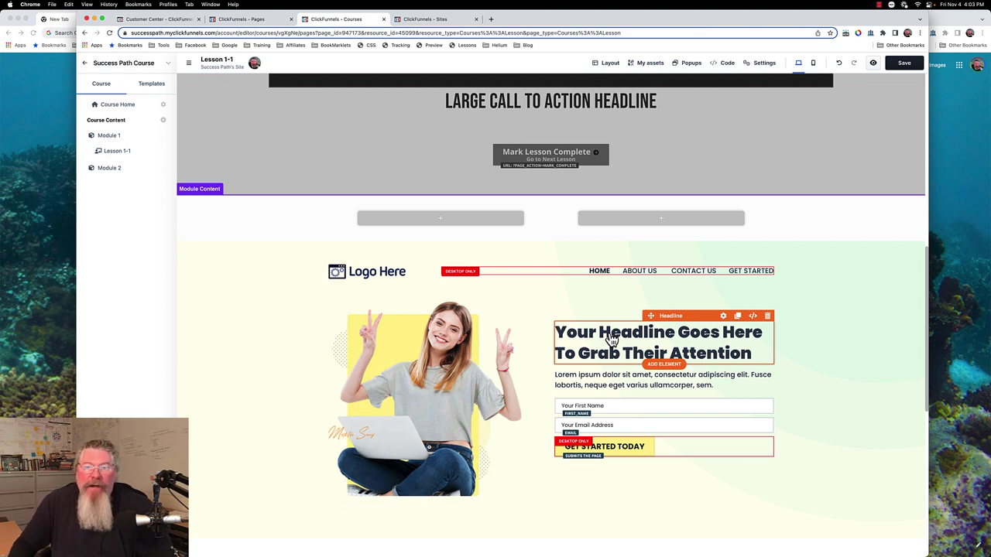
# Place a Course Sidebar element in the first column of the Module Content row.
pyautogui.click(435, 219)
pyautogui.scroll(-5, 820, 263)
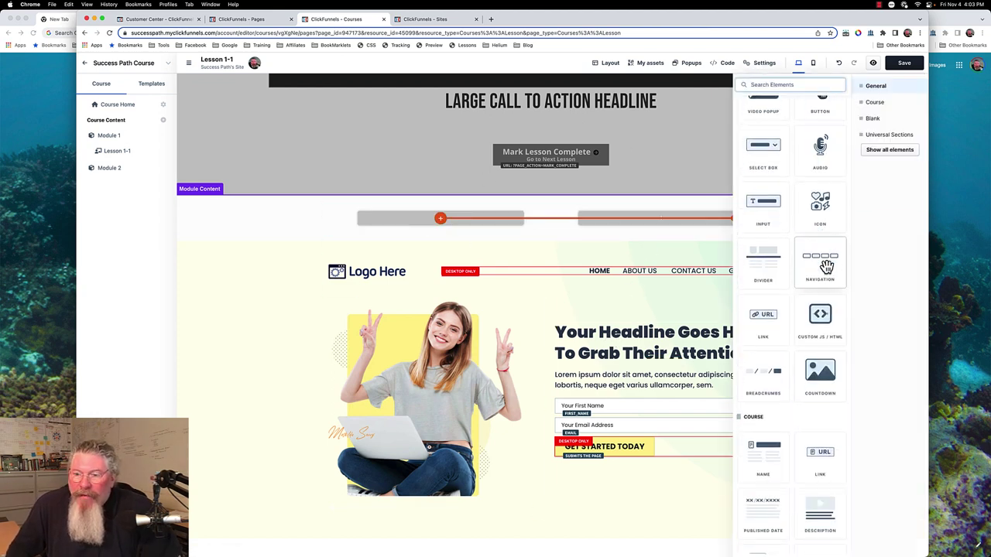
pyautogui.scroll(-4, 831, 278)
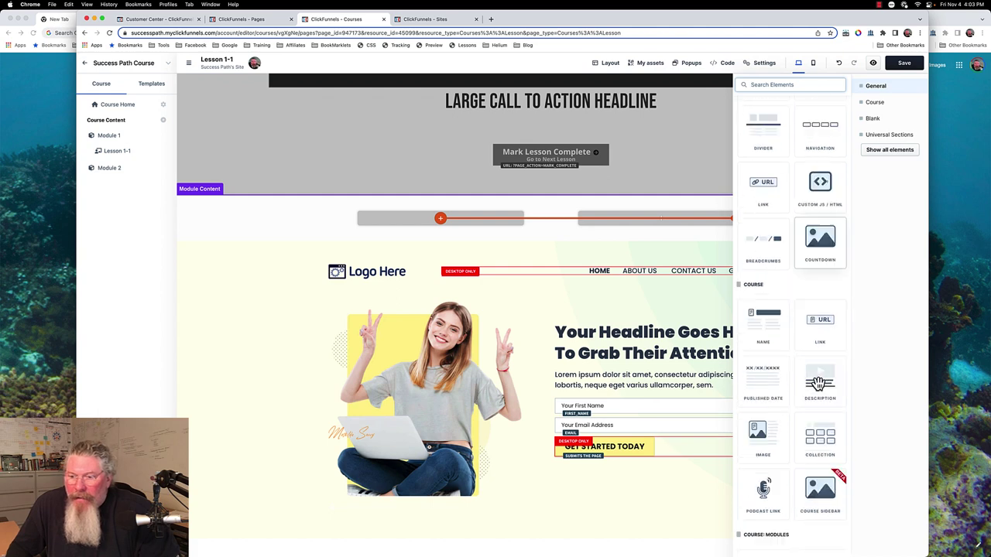
pyautogui.click(821, 428)
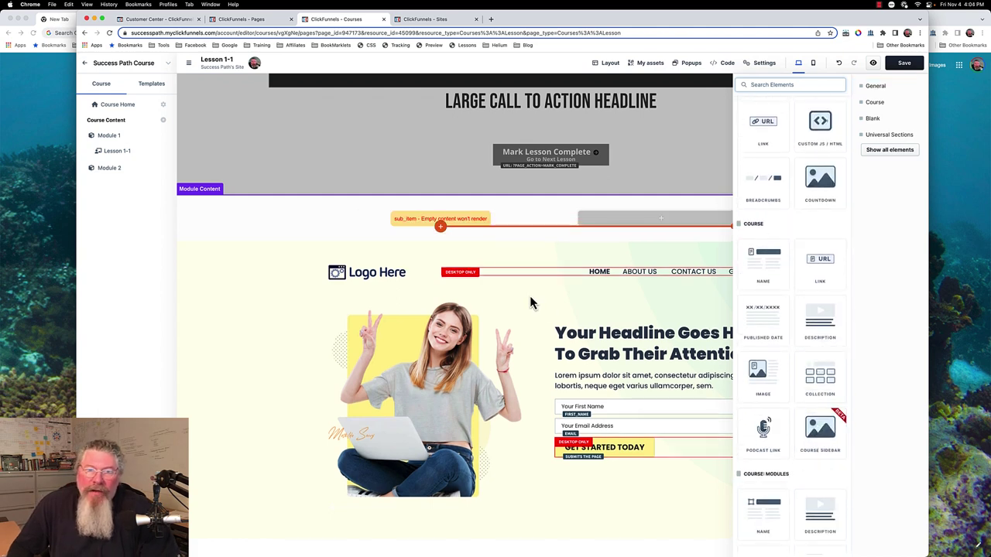
pyautogui.click(495, 246)
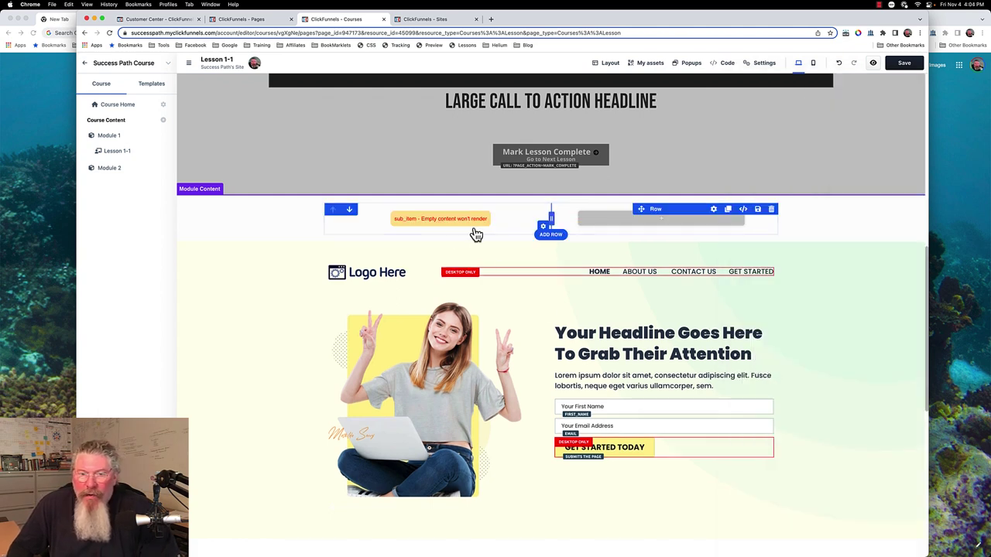
# Place another Course Sidebar element in the second column of the Module Content row.
pyautogui.click(660, 220)
pyautogui.scroll(-10, 802, 317)
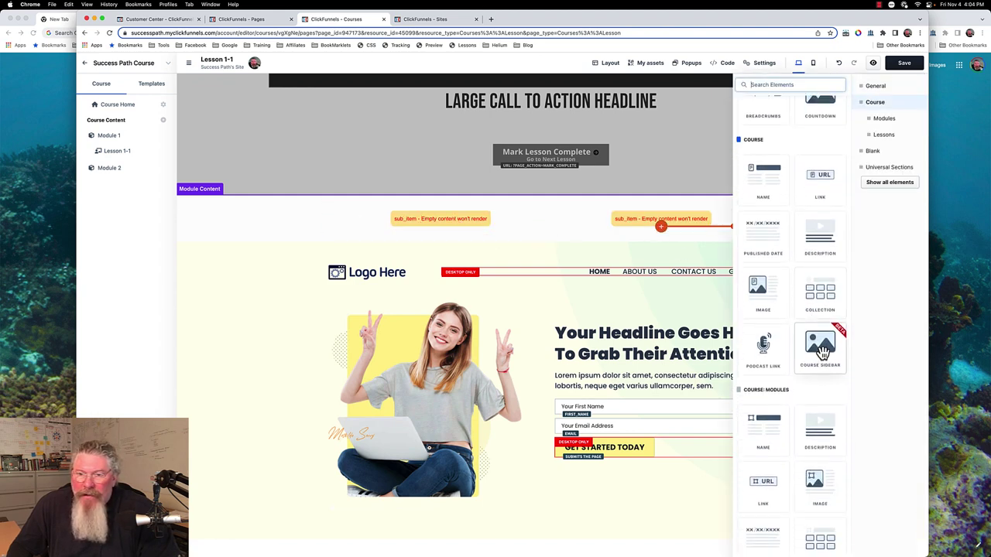
pyautogui.moveTo(822, 350); pyautogui.dragTo(569, 227)
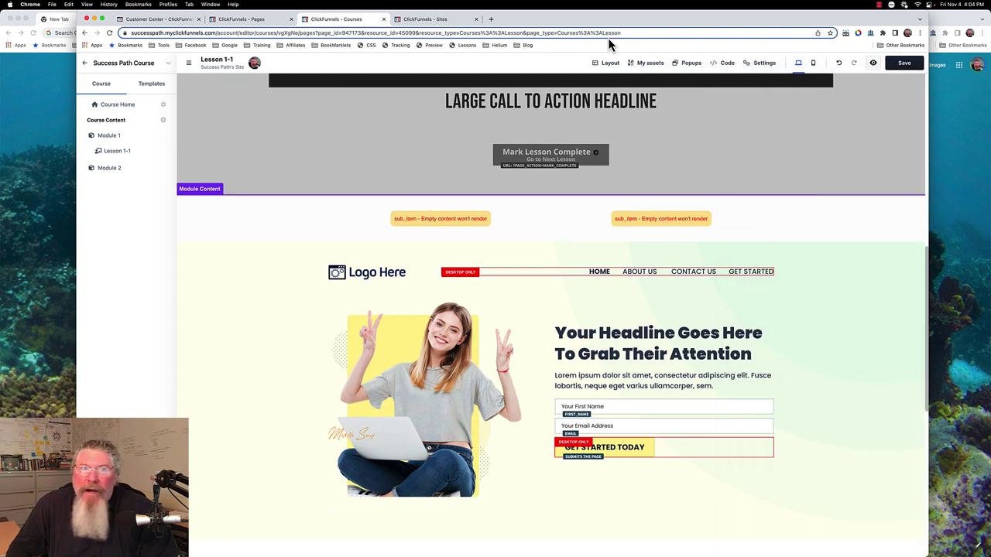
# Reload the editor, discarding the unsaved changes, and reopen Lesson 1-1 under Module 1.
pyautogui.click(109, 32)
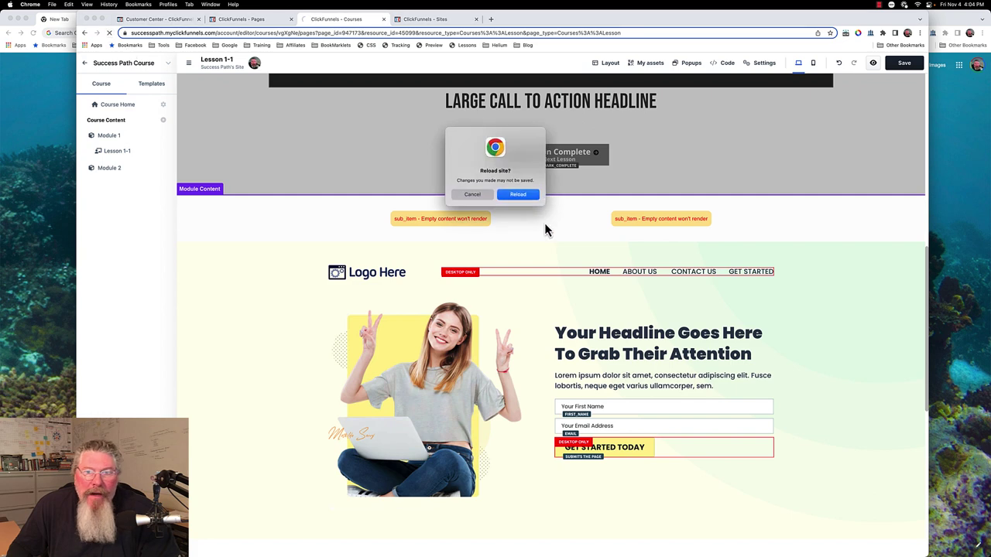
pyautogui.click(518, 195)
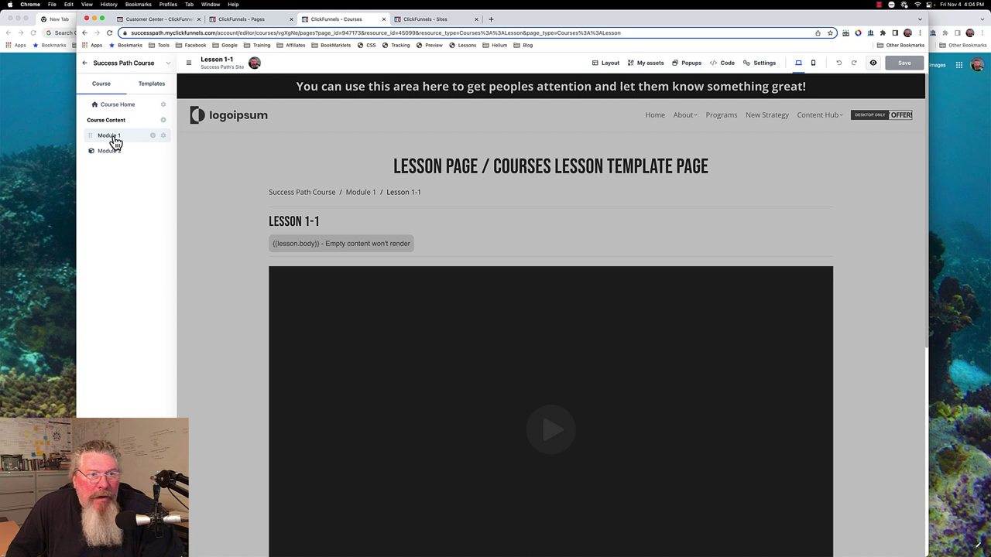
pyautogui.click(112, 137)
pyautogui.click(112, 150)
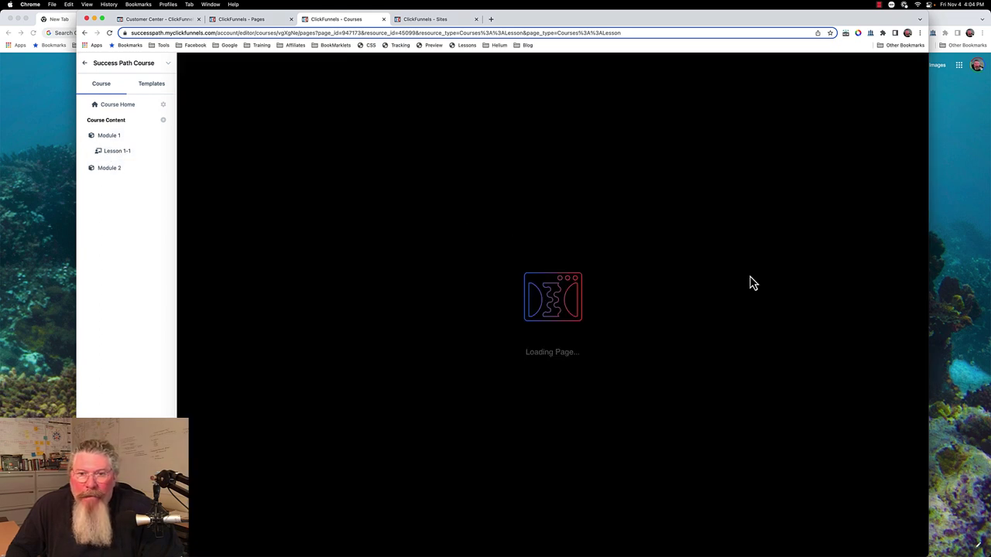
# Add a section with a two-column row to Lesson Content and place a Course Sidebar element in its first column.
pyautogui.scroll(-5, 749, 280)
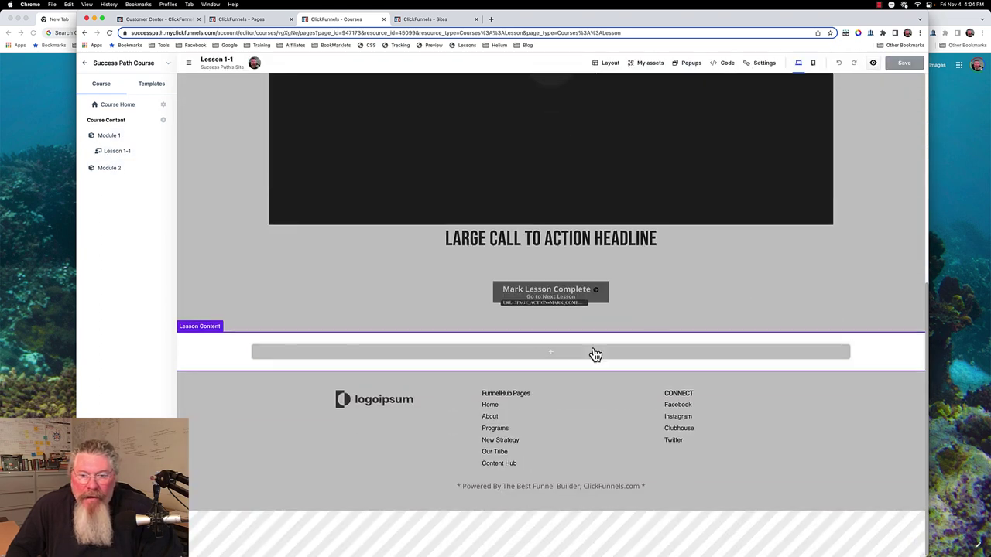
pyautogui.click(555, 353)
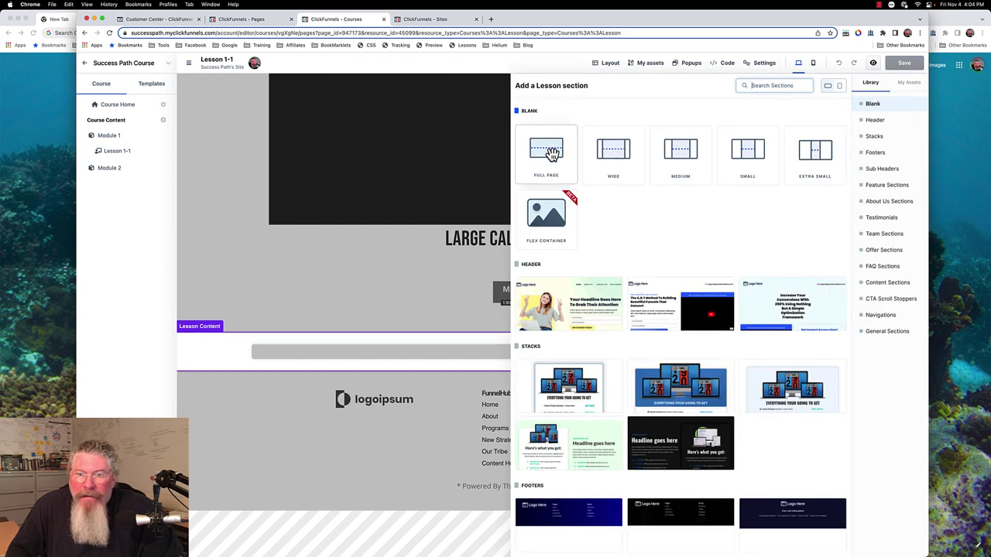
pyautogui.click(623, 157)
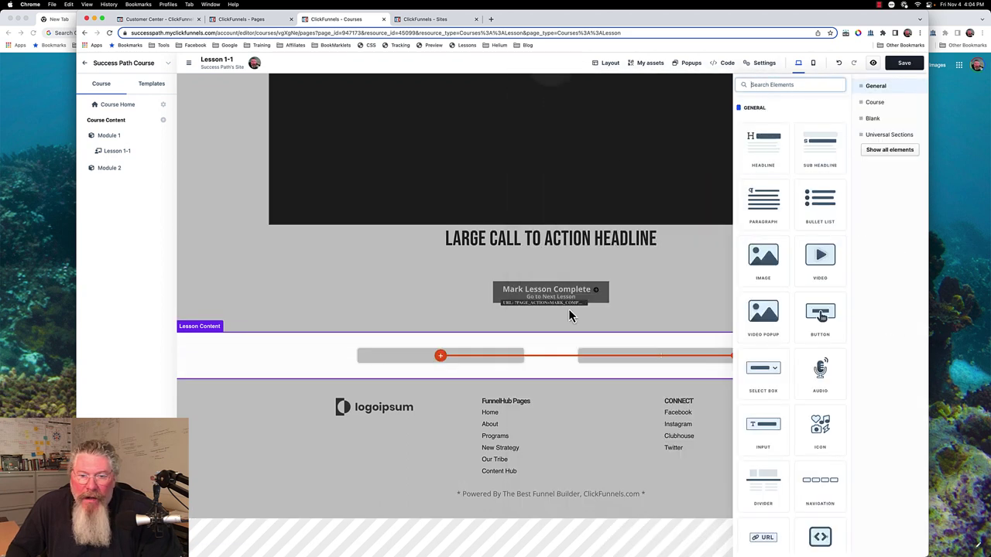
pyautogui.click(874, 104)
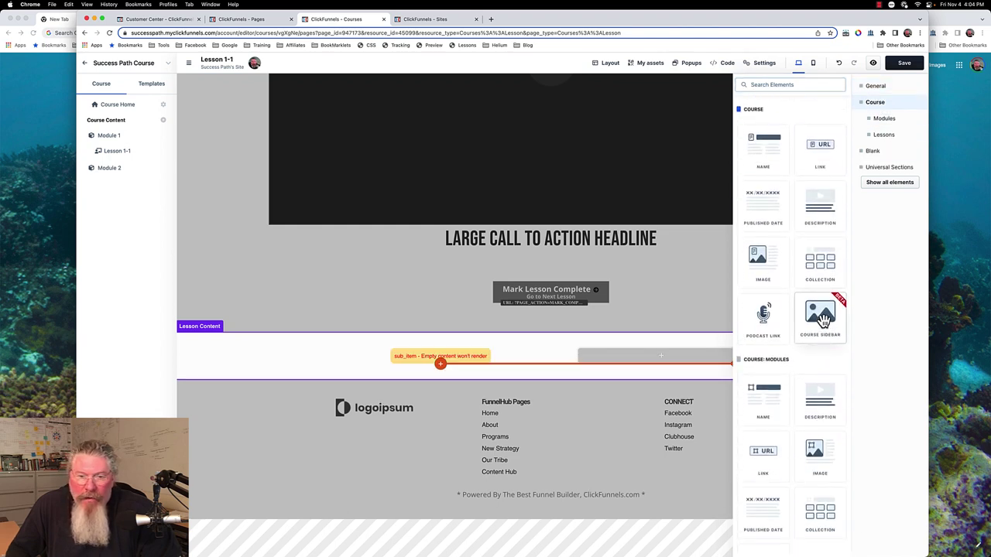
pyautogui.click(526, 347)
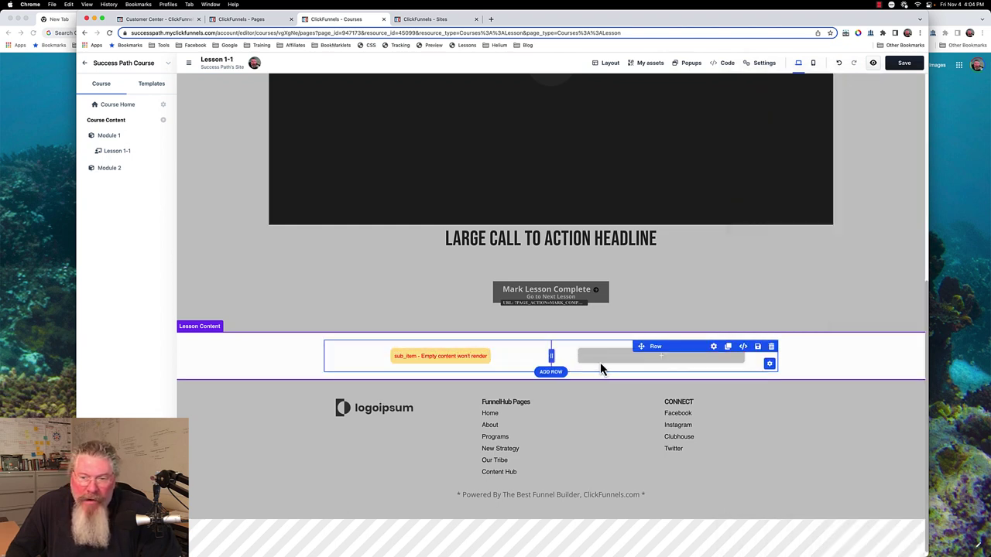
# Browse the course, module, lesson and universal section elements offered for the second column, closing the library without adding one.
pyautogui.click(646, 360)
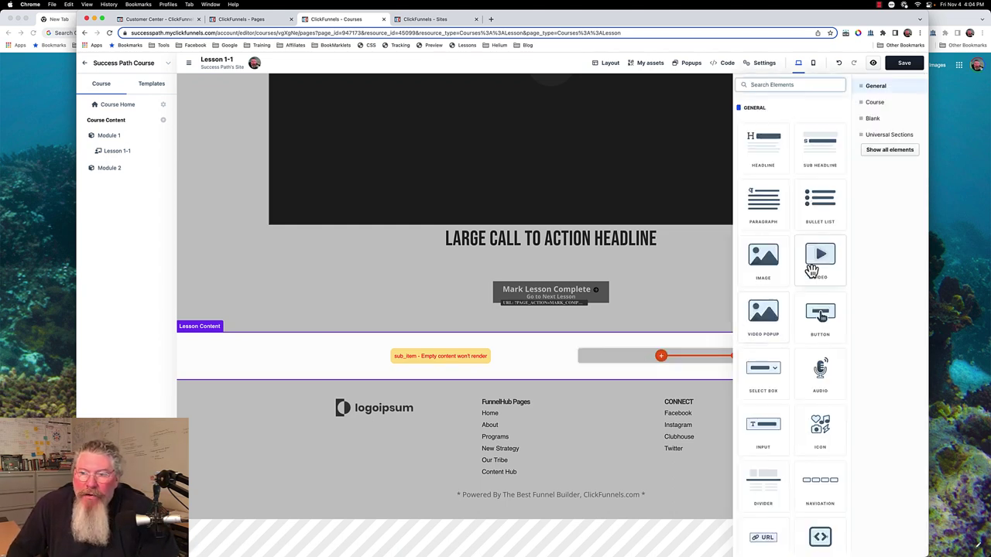
pyautogui.click(873, 102)
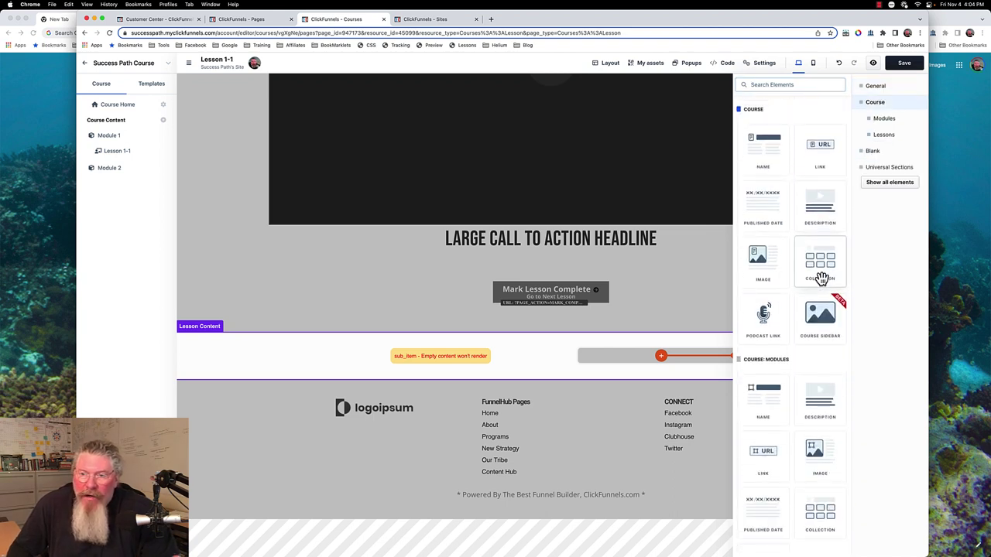
pyautogui.scroll(-5, 820, 279)
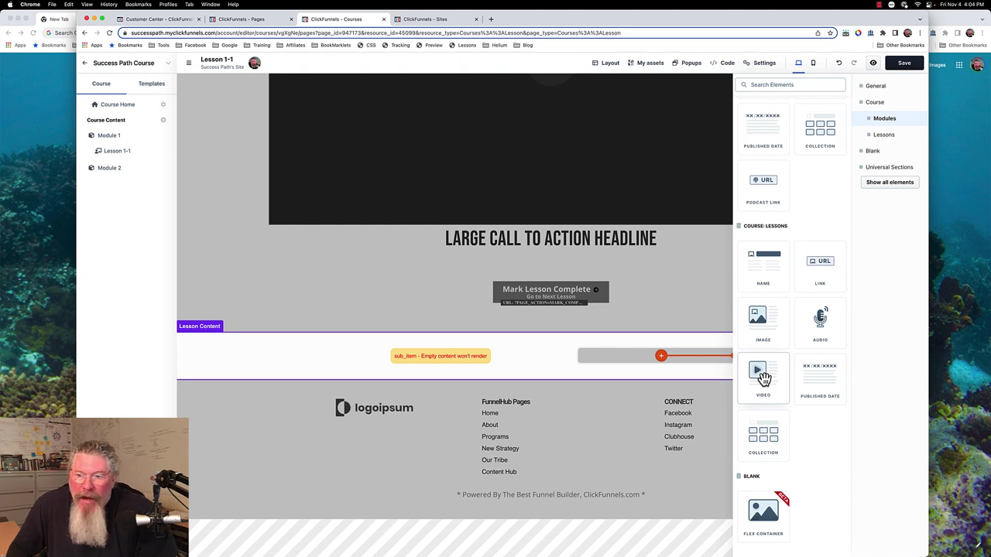
pyautogui.scroll(-5, 764, 378)
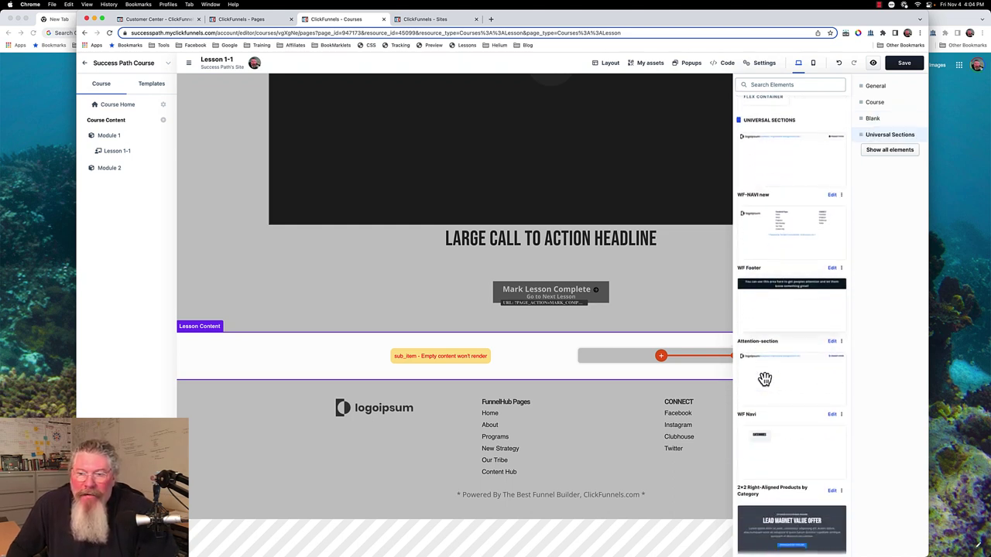
pyautogui.scroll(-1, 764, 377)
pyautogui.scroll(10, 770, 375)
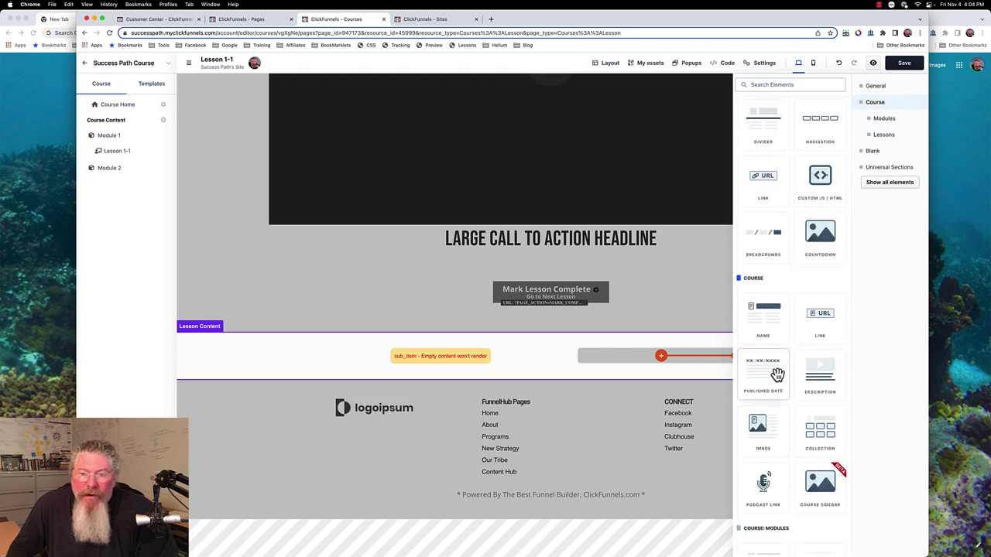
pyautogui.click(663, 293)
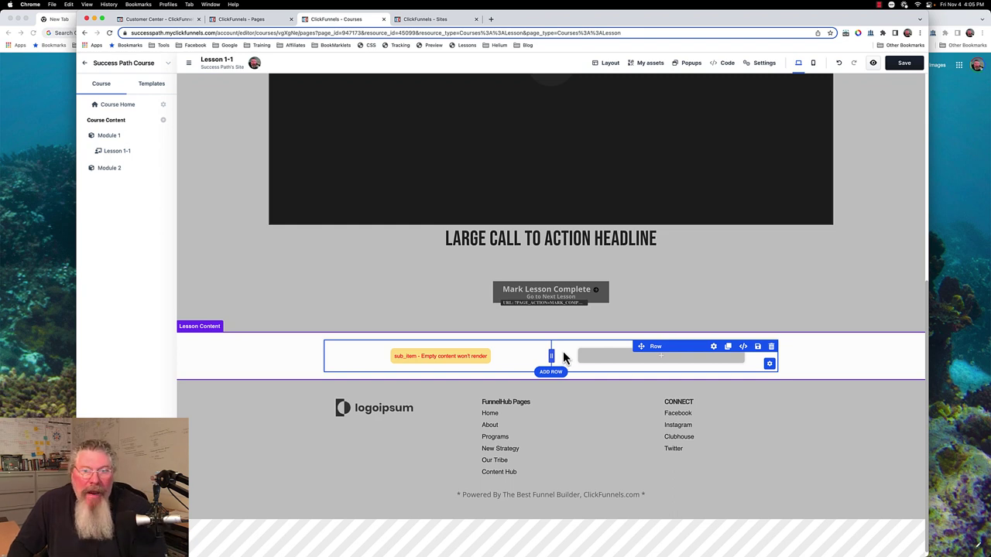
# Review the Lesson 1-1 page from its header down to Lesson Content and save it.
pyautogui.scroll(10, 681, 264)
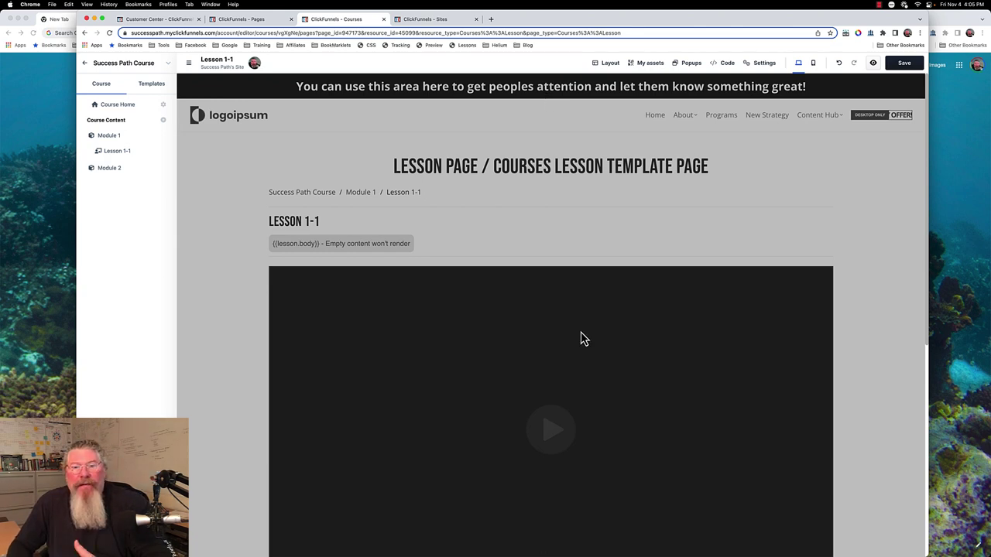
pyautogui.scroll(-5, 637, 284)
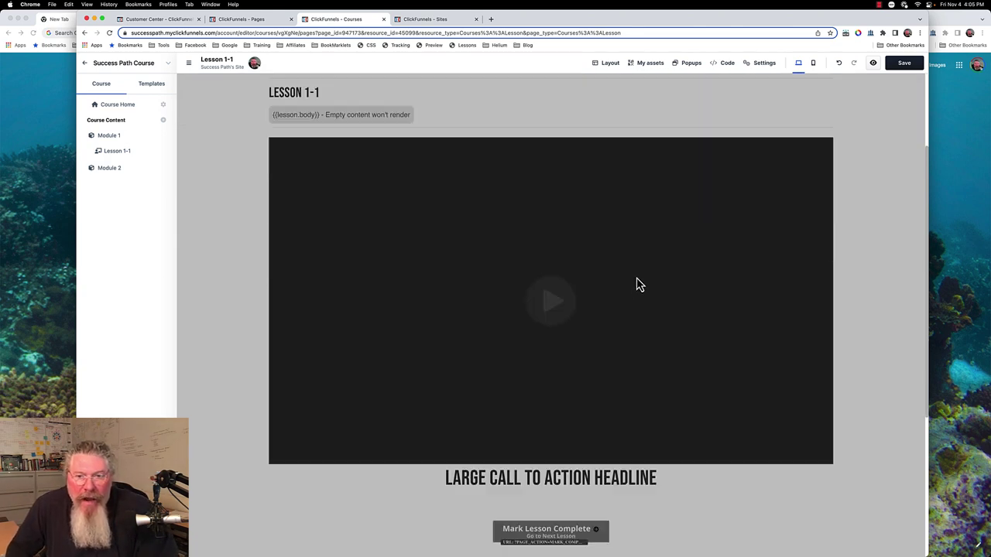
pyautogui.scroll(-1, 636, 283)
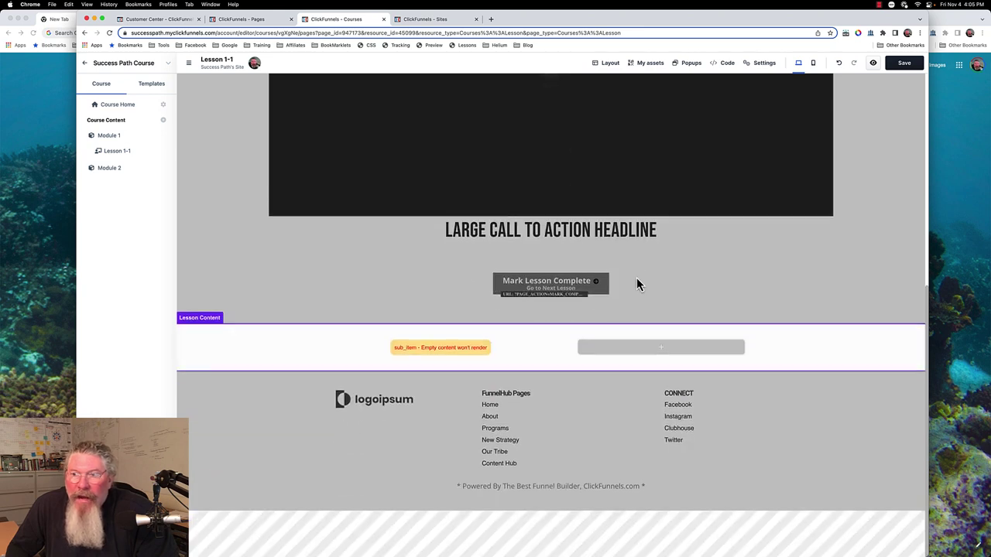
pyautogui.click(902, 65)
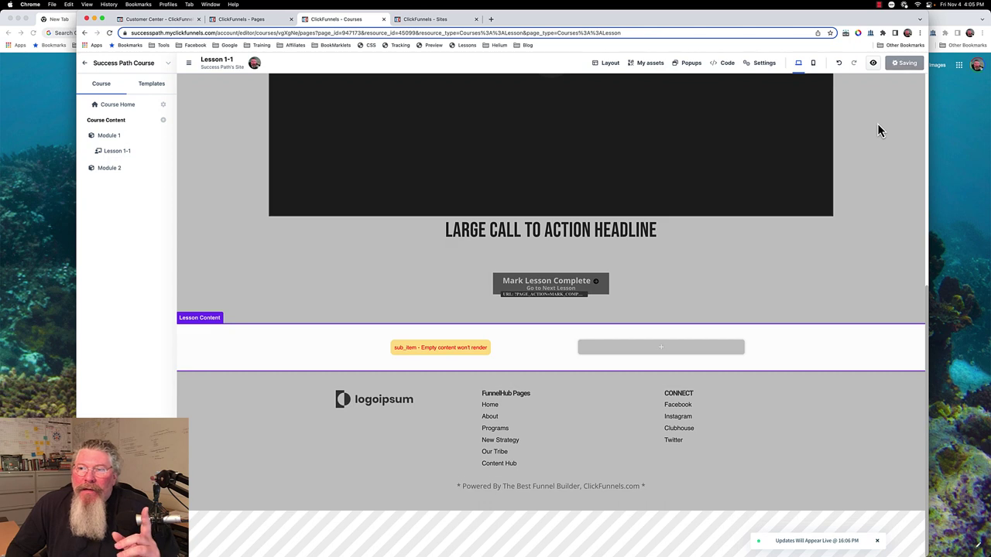
# Preview the course page on the live site and follow the breadcrumb to Success Path Course.
pyautogui.click(872, 65)
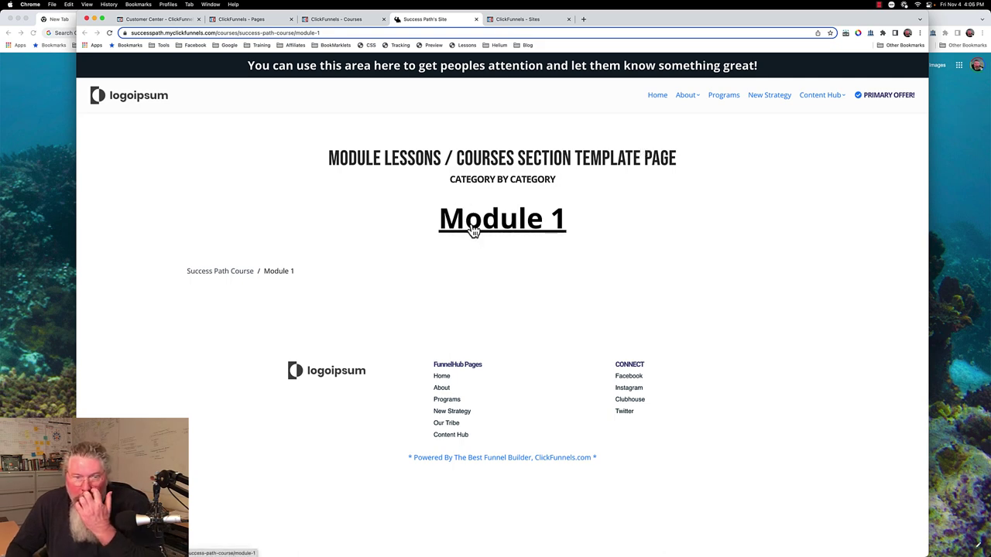
pyautogui.click(238, 277)
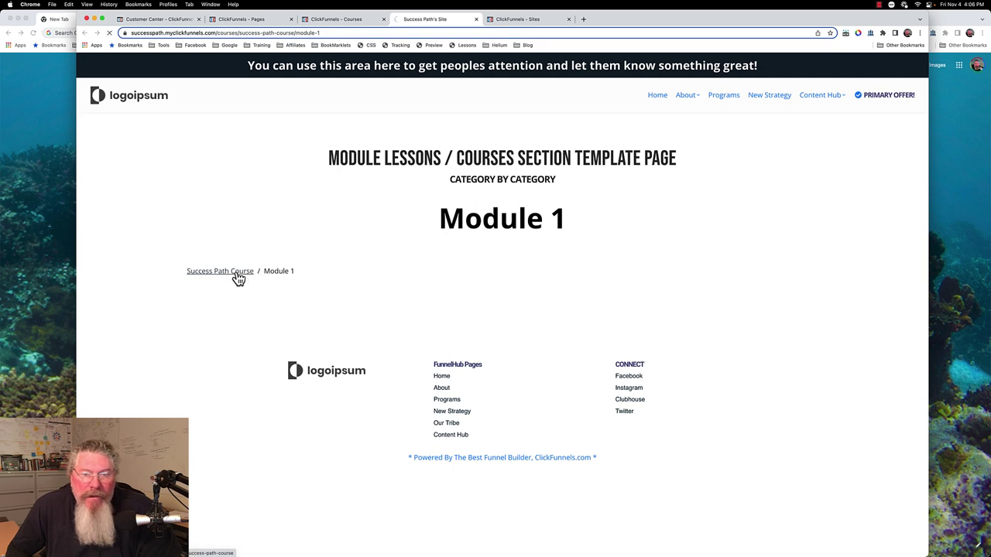